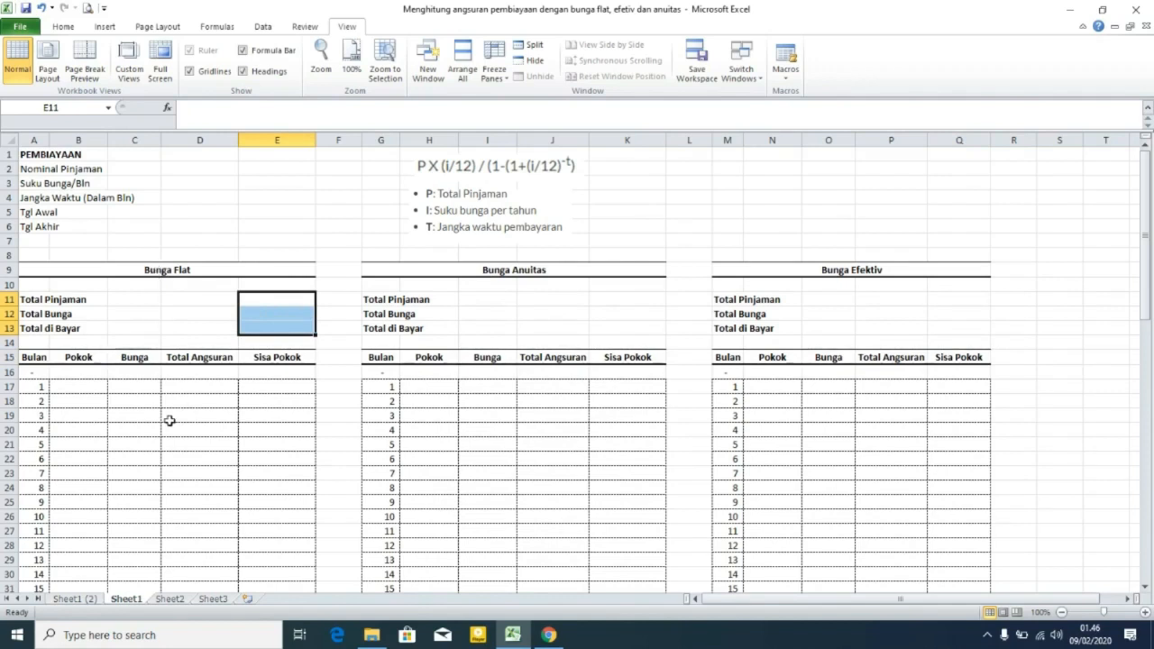
# Review the column headers and first month row of the Bunga Flat installment table.
pyautogui.click(33, 357)
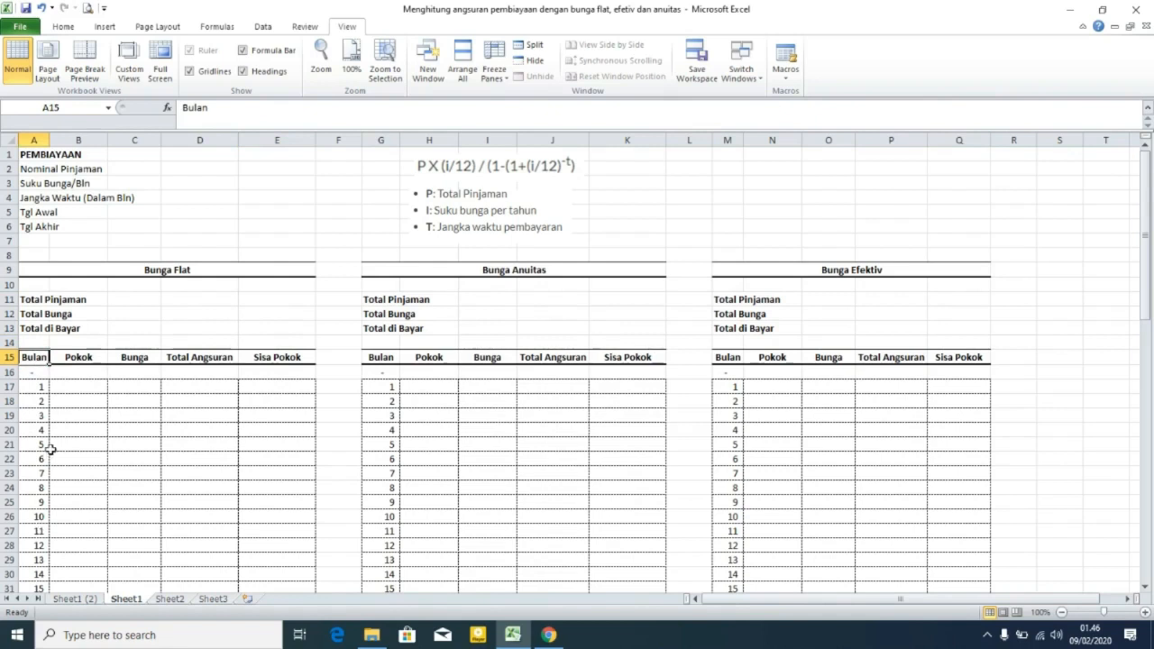
pyautogui.click(78, 357)
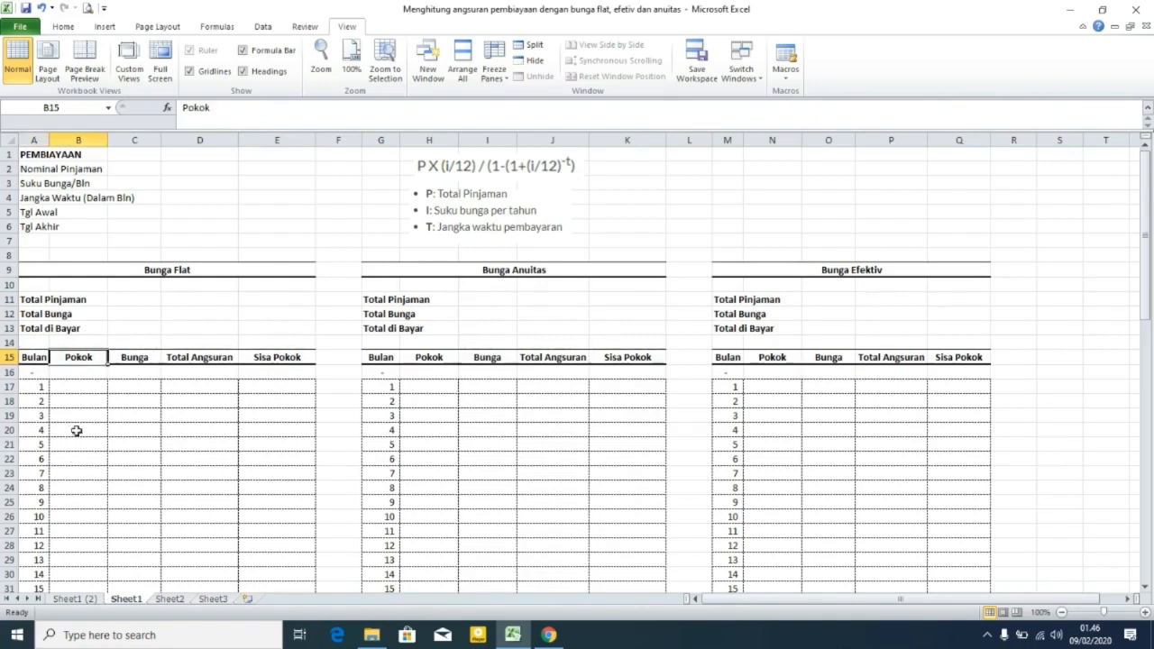
pyautogui.click(132, 359)
pyautogui.click(193, 361)
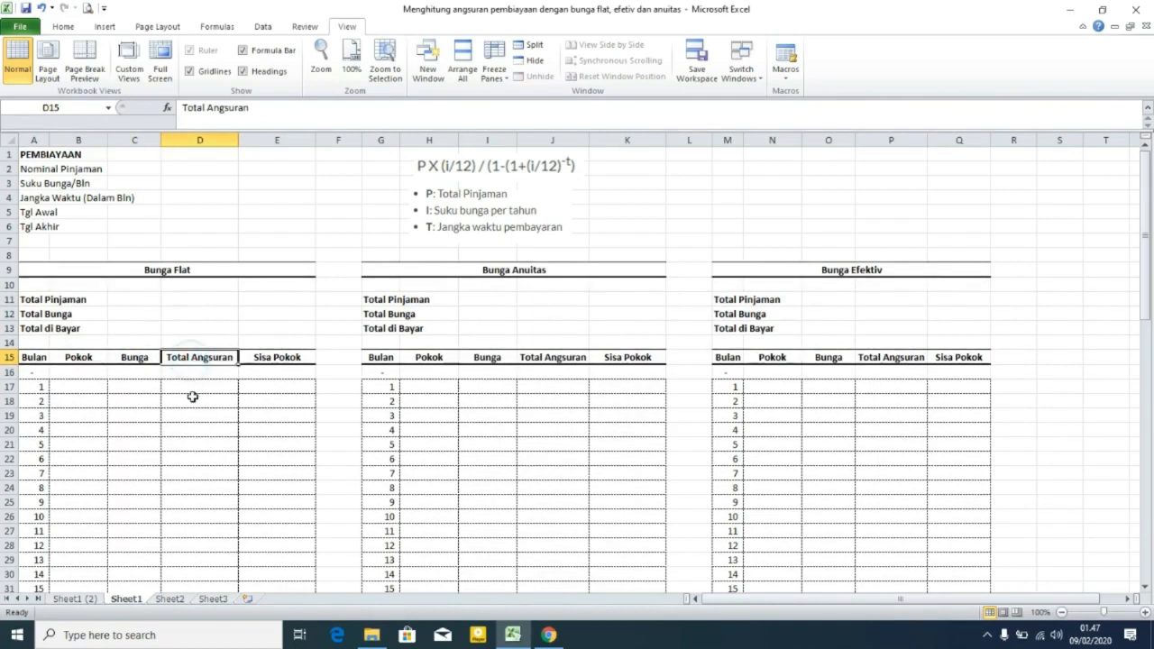
pyautogui.click(82, 385)
pyautogui.click(271, 385)
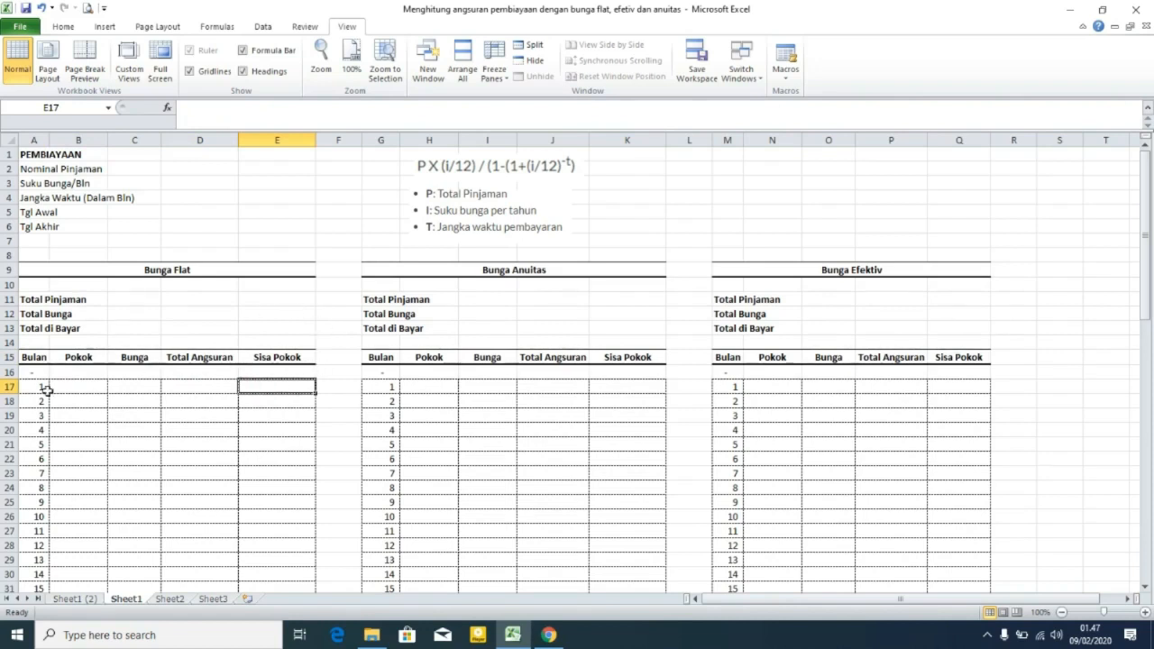
# Scroll through the installment schedules to check that the last row is month 60.
pyautogui.scroll(-7, 267, 438)
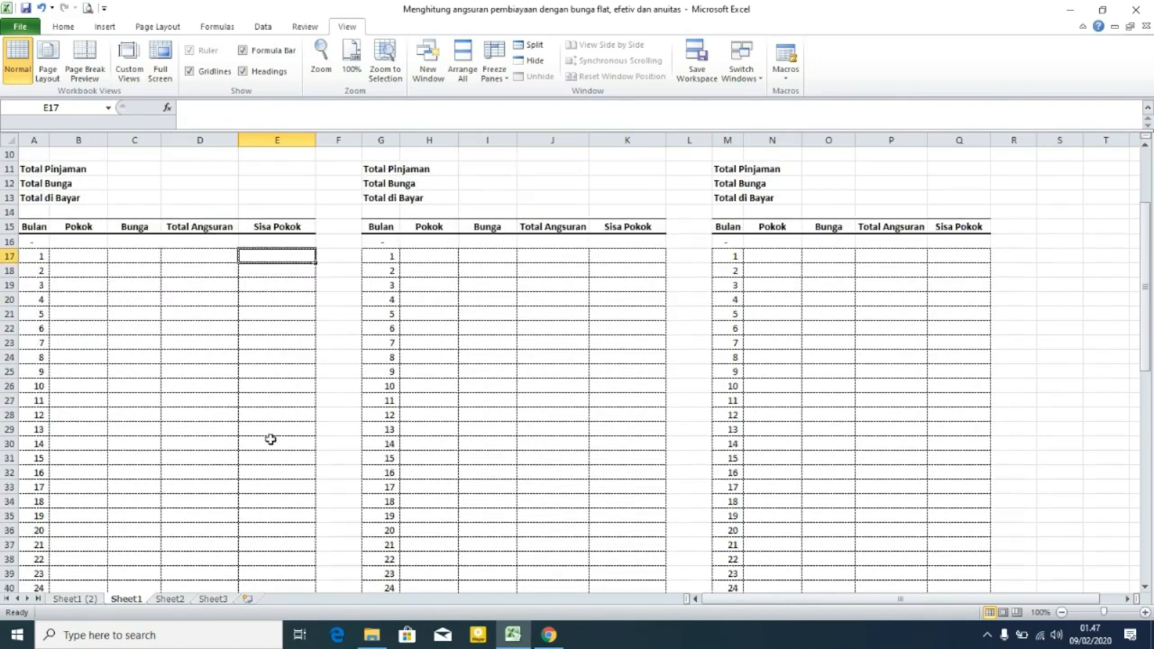
pyautogui.scroll(-11, 272, 438)
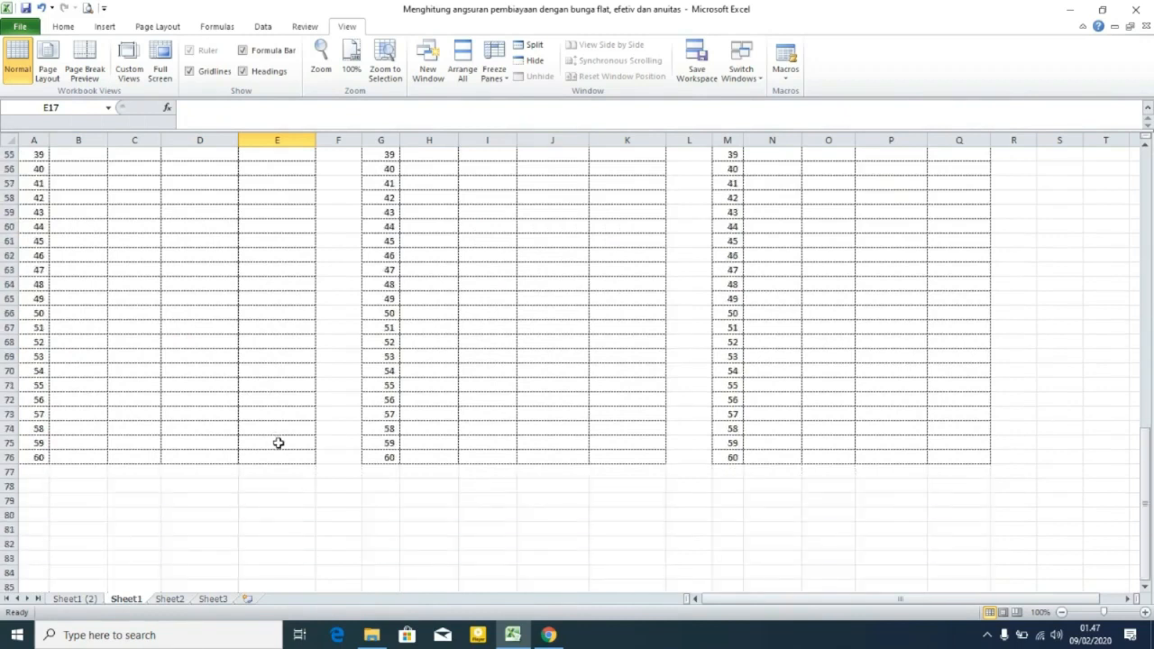
pyautogui.click(40, 459)
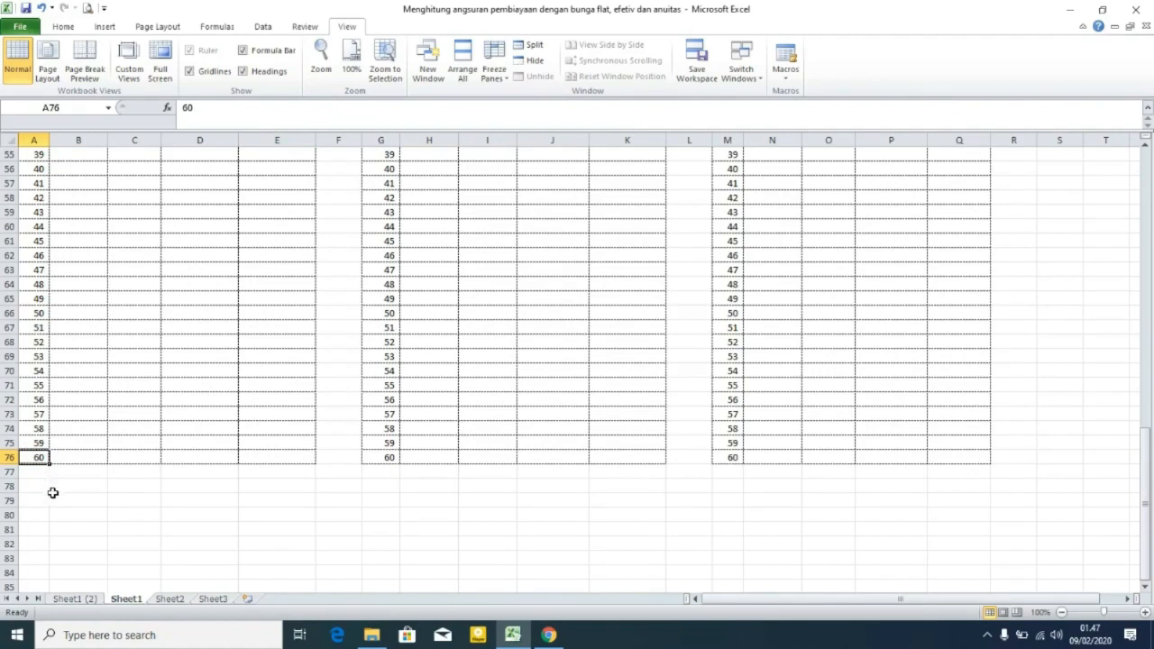
pyautogui.scroll(18, 345, 420)
pyautogui.scroll(-3, 346, 420)
pyautogui.scroll(3, 347, 422)
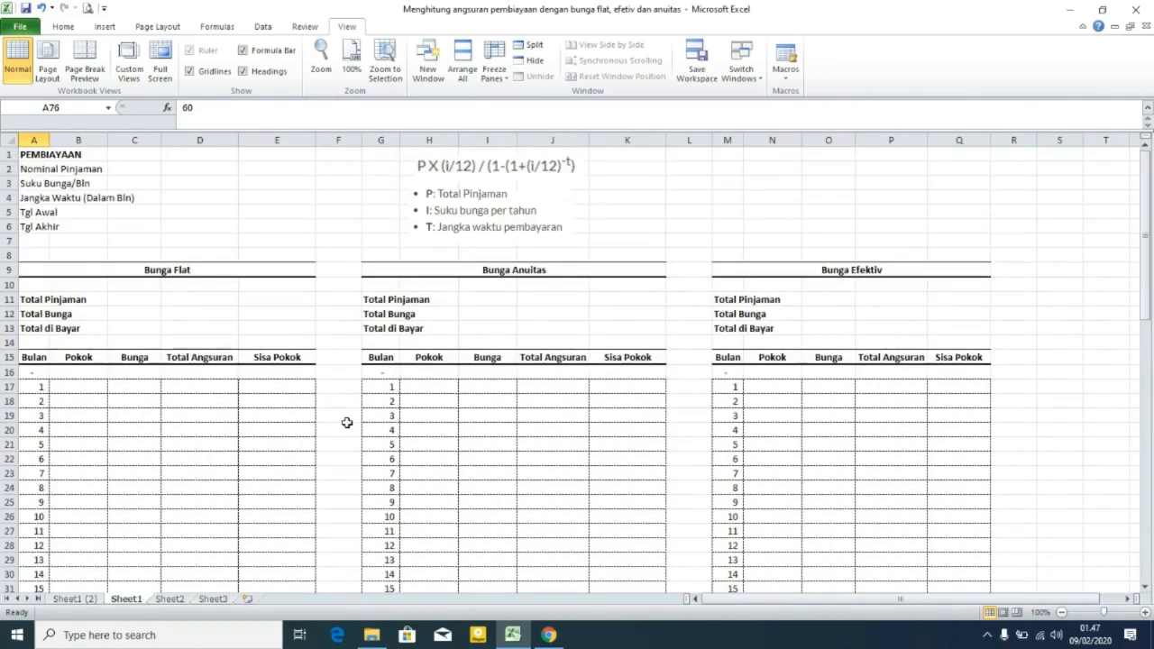
pyautogui.scroll(-4, 796, 352)
pyautogui.scroll(3, 795, 342)
pyautogui.scroll(-5, 795, 352)
pyautogui.scroll(6, 795, 352)
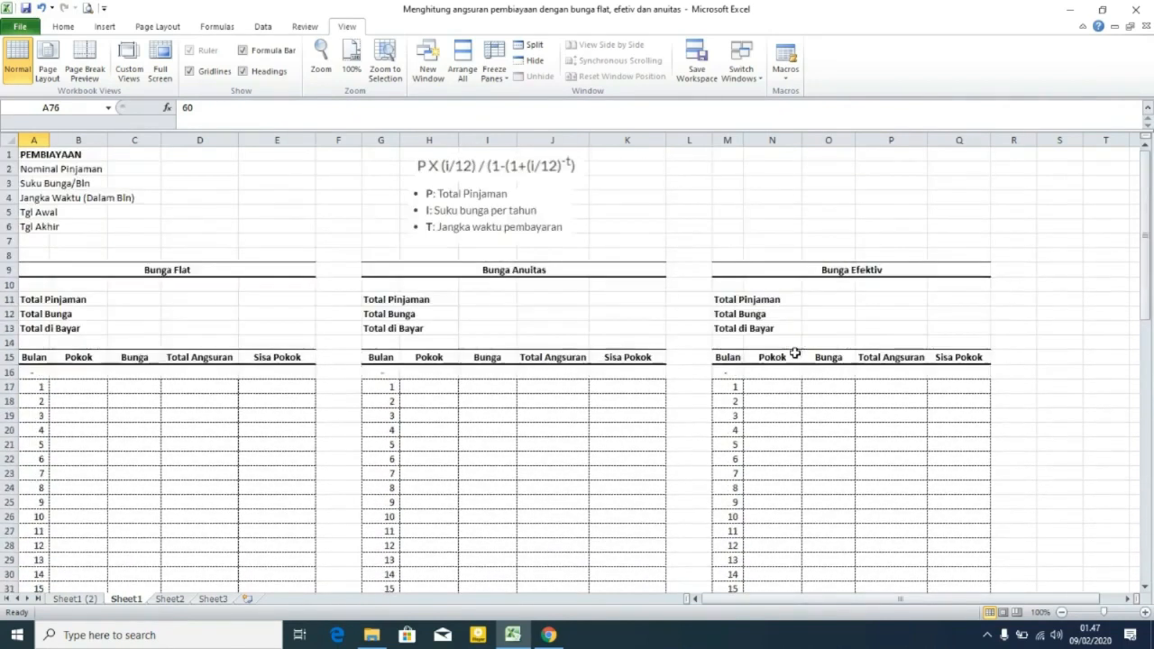
# Freeze panes below row 15 so the parameters and table headers stay visible while scrolling.
pyautogui.click(1025, 374)
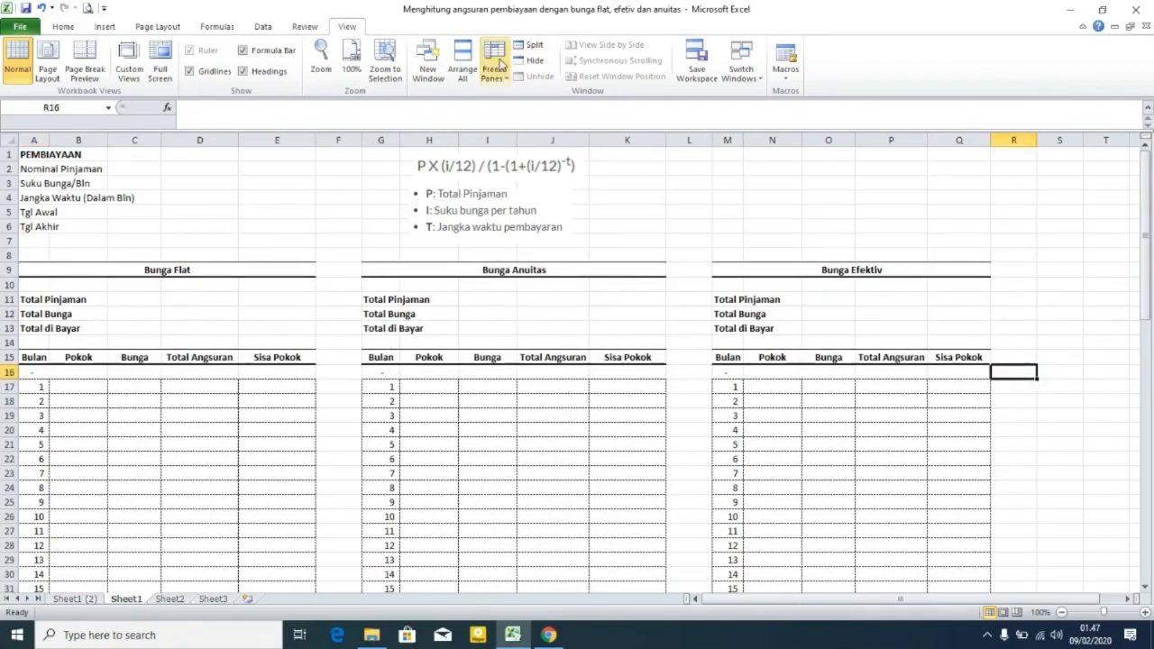
pyautogui.click(497, 59)
pyautogui.click(544, 99)
pyautogui.scroll(-7, 768, 444)
pyautogui.scroll(7, 768, 445)
pyautogui.scroll(-20, 767, 445)
pyautogui.scroll(4, 771, 437)
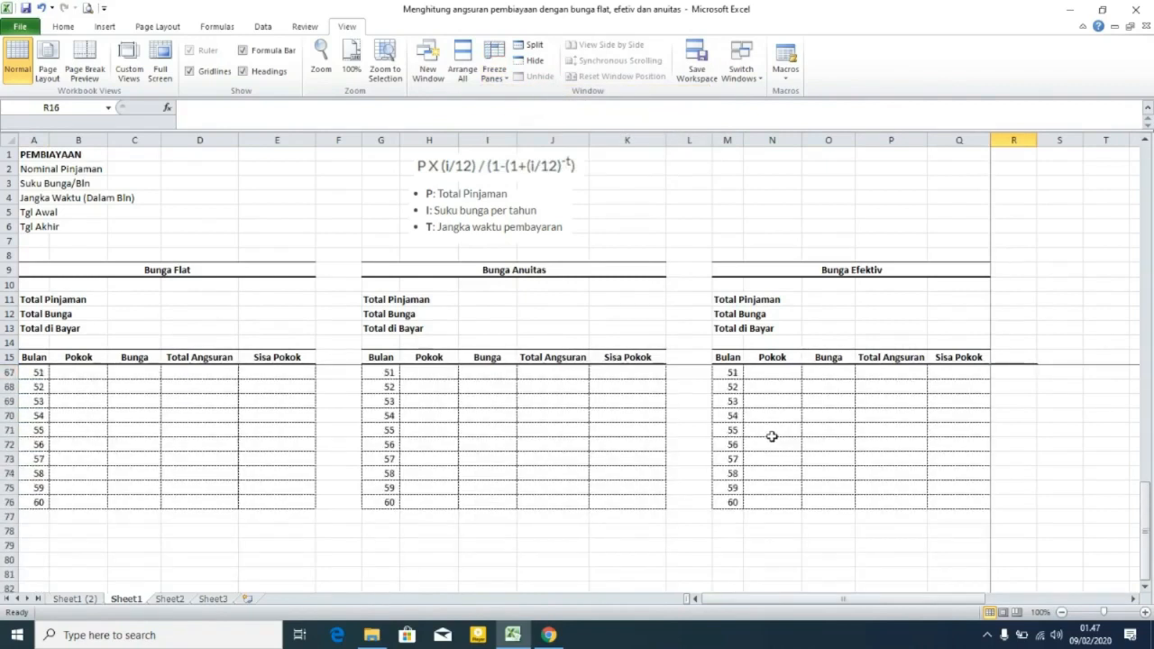
pyautogui.scroll(15, 771, 436)
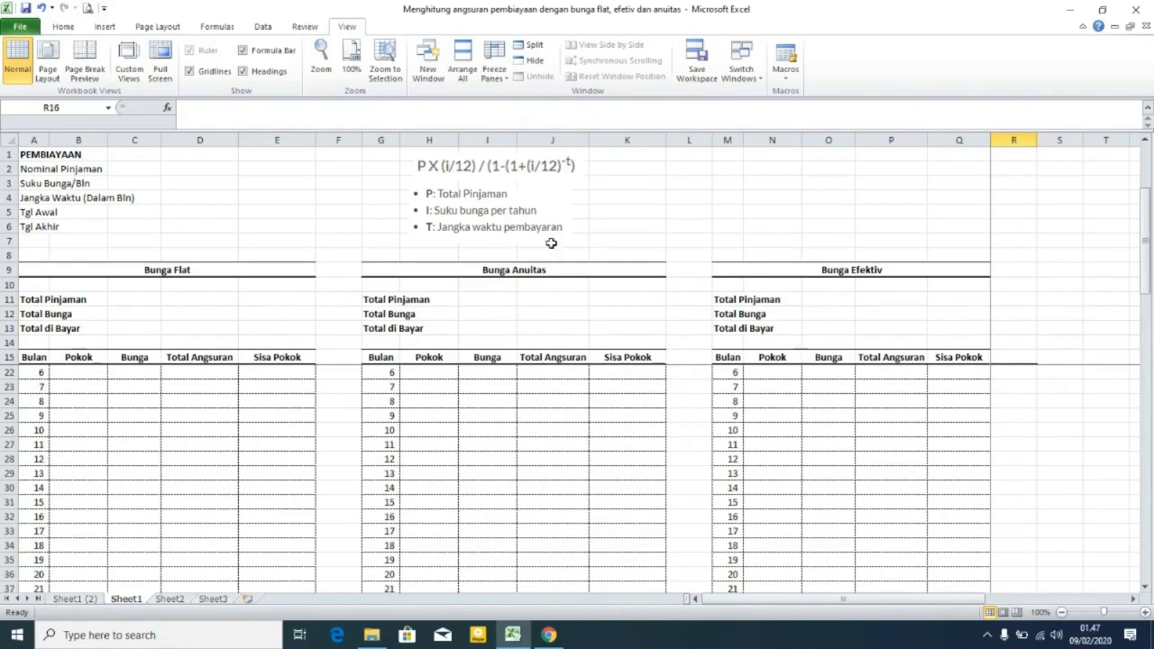
# Enter 200000000 as the Nominal Pinjaman loan amount.
pyautogui.click(292, 170)
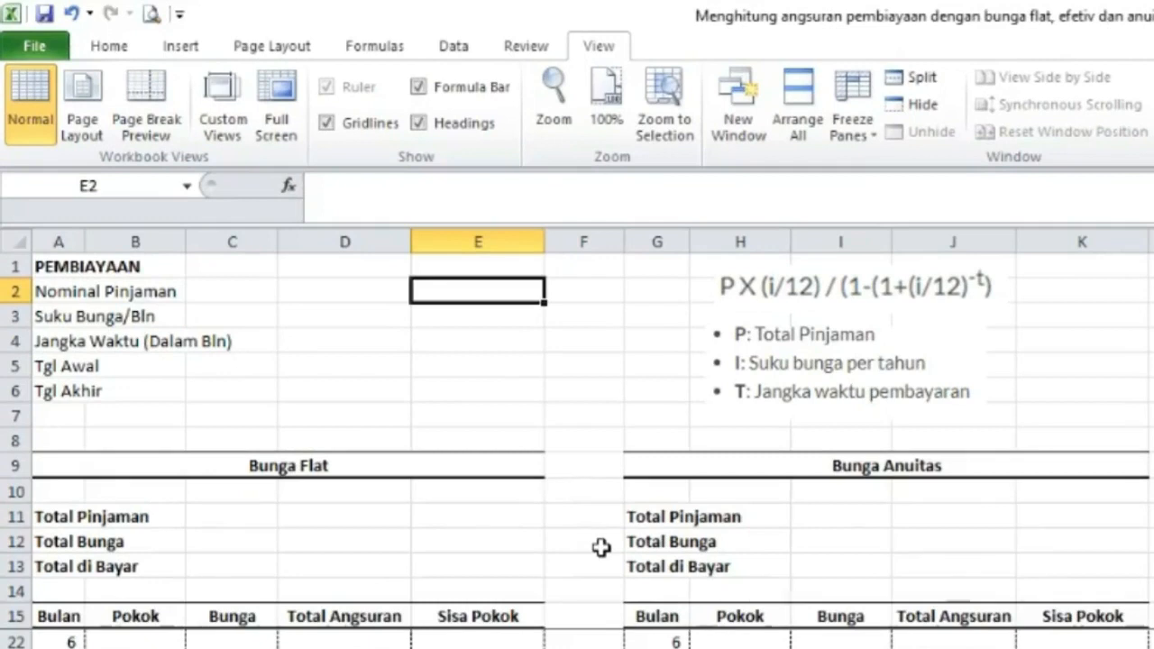
pyautogui.write('20000000')
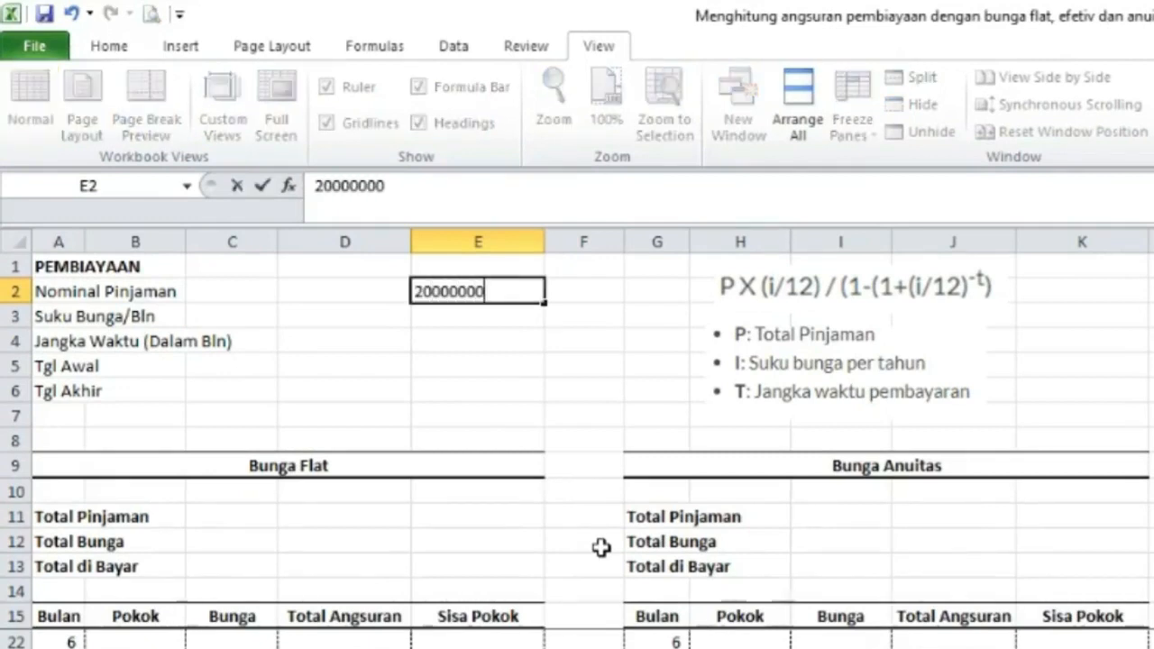
pyautogui.press('Return')
pyautogui.press('Up')
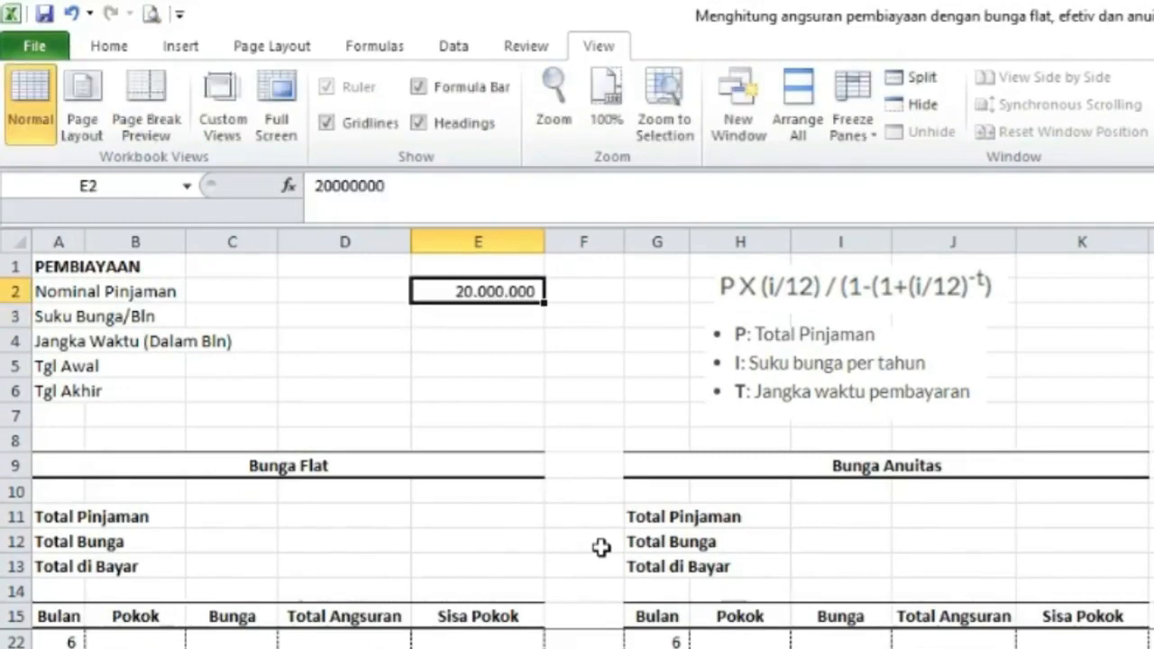
pyautogui.click(394, 186)
pyautogui.write('0')
pyautogui.press('Return')
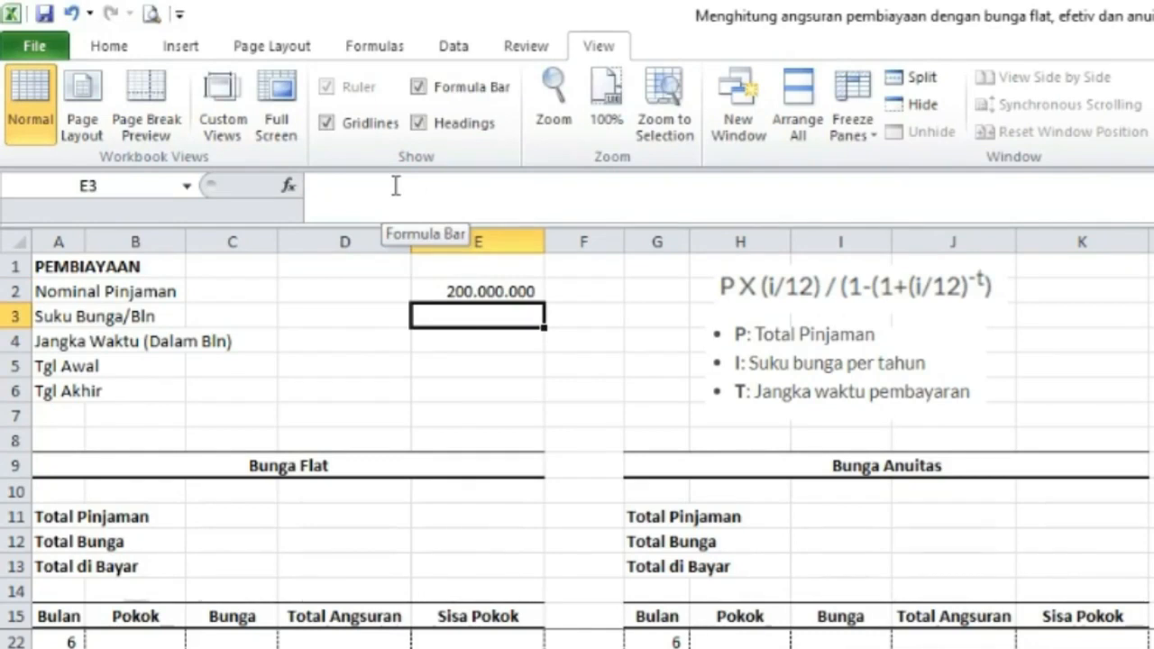
# Set Suku Bunga/Bln to the formula =12%/12 for the monthly interest rate.
pyautogui.write('=12')
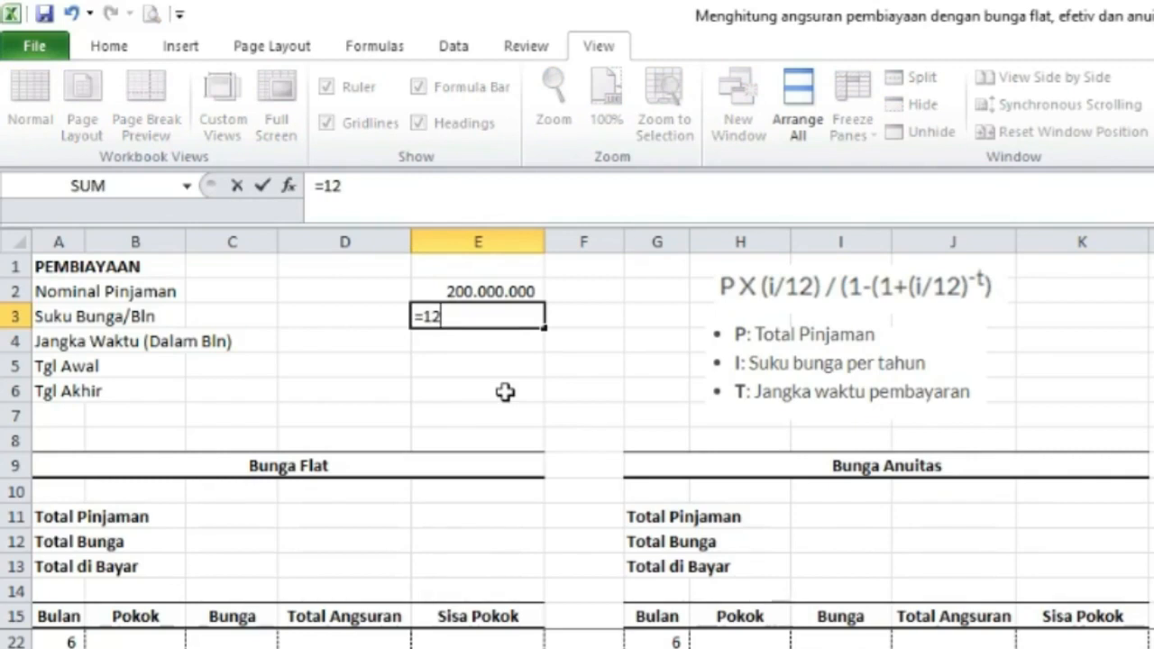
pyautogui.write('%/1')
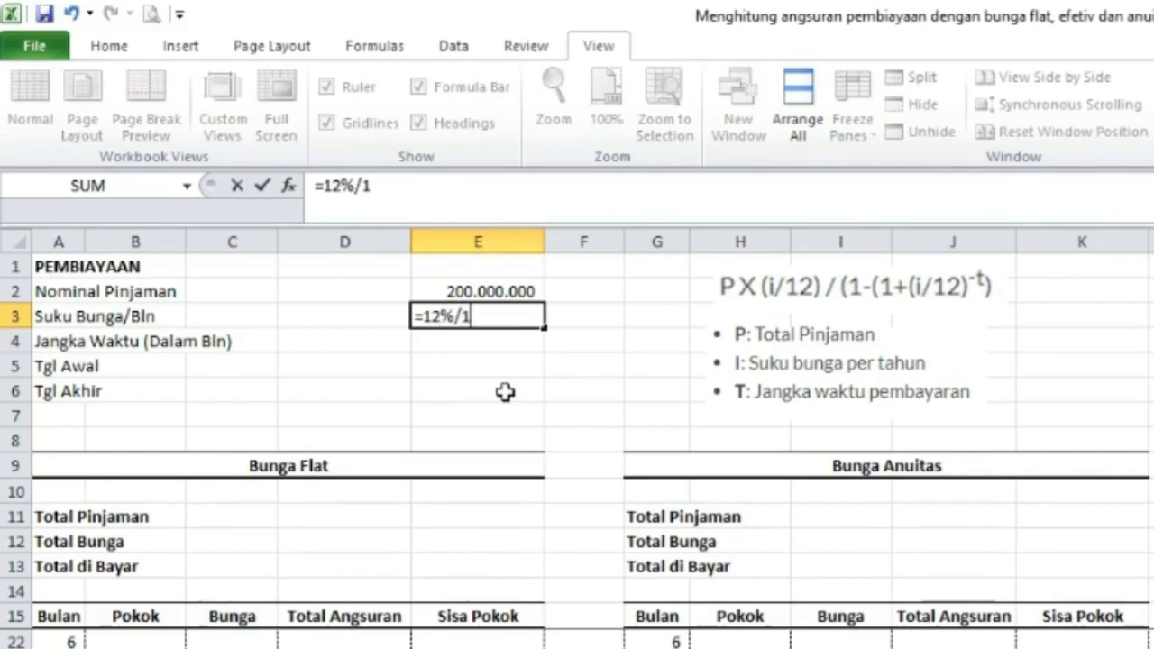
pyautogui.write('2')
pyautogui.press('Return')
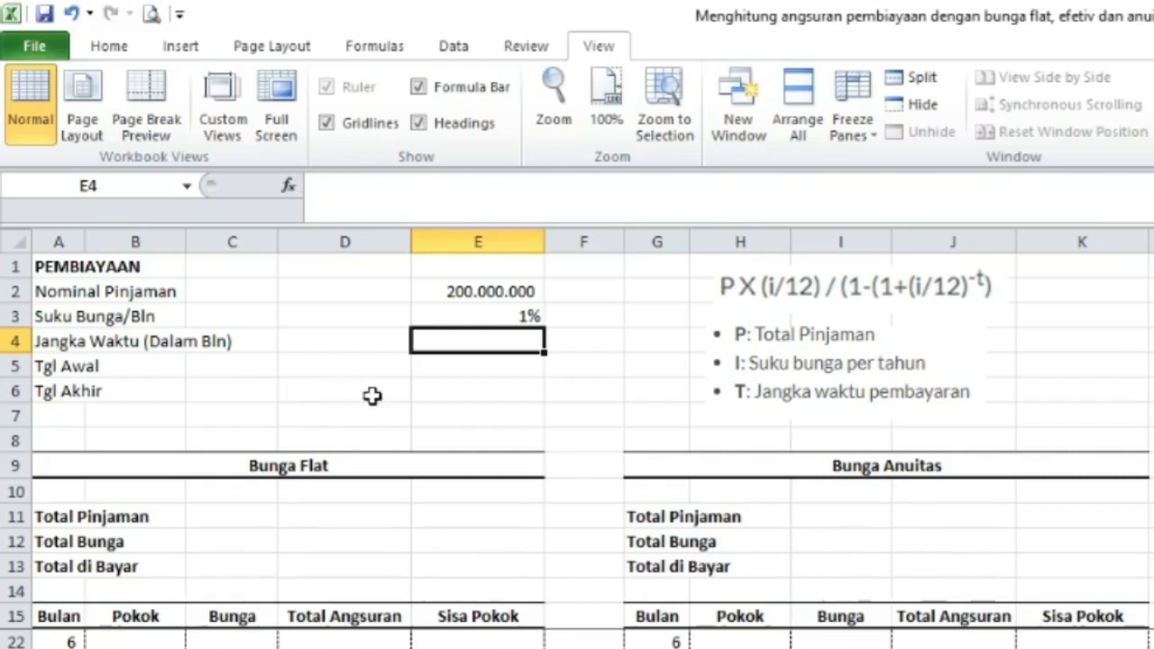
# Enter 36 as the loan term in months and 01/01/2020 as Tgl Awal.
pyautogui.write('36')
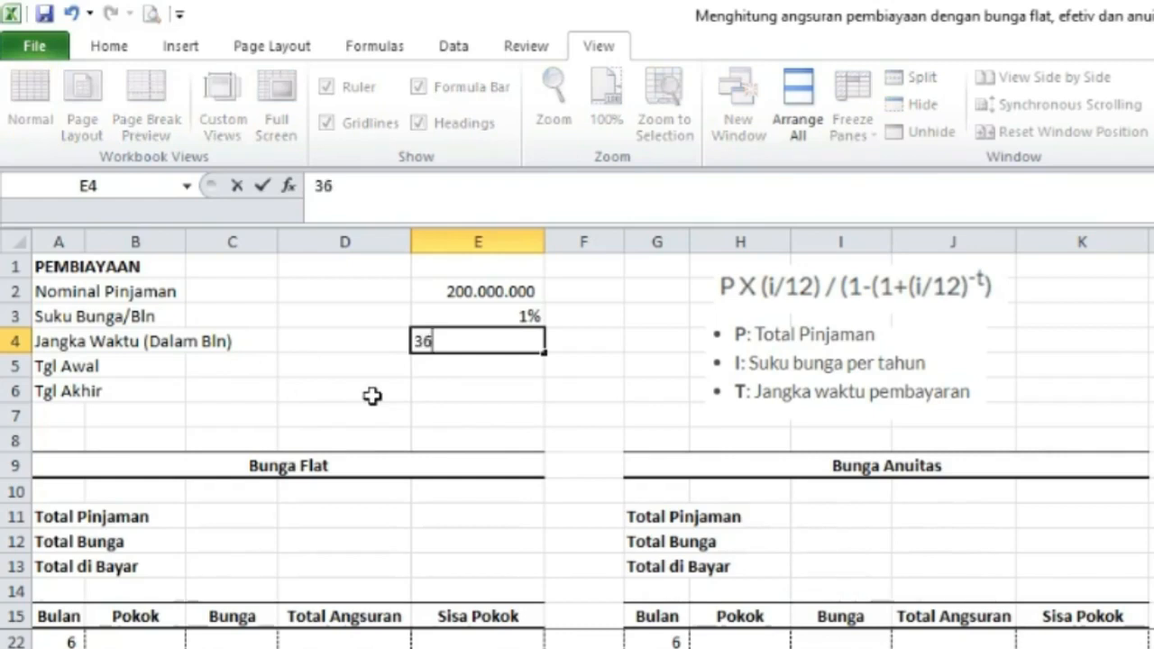
pyautogui.press('Return')
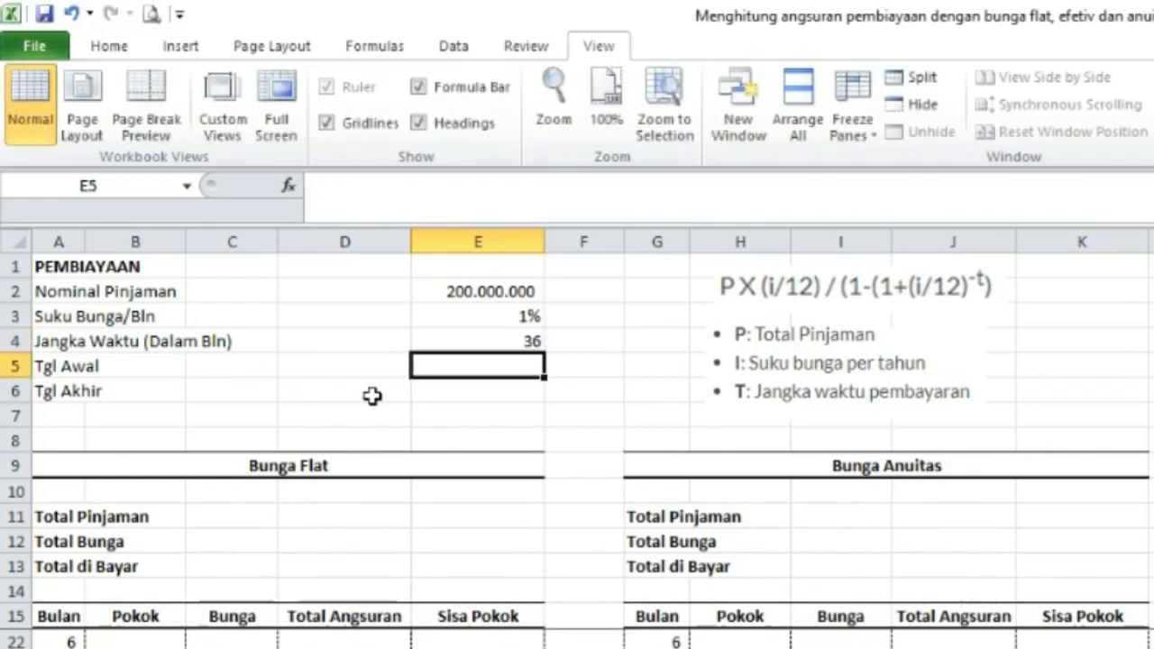
pyautogui.write('01')
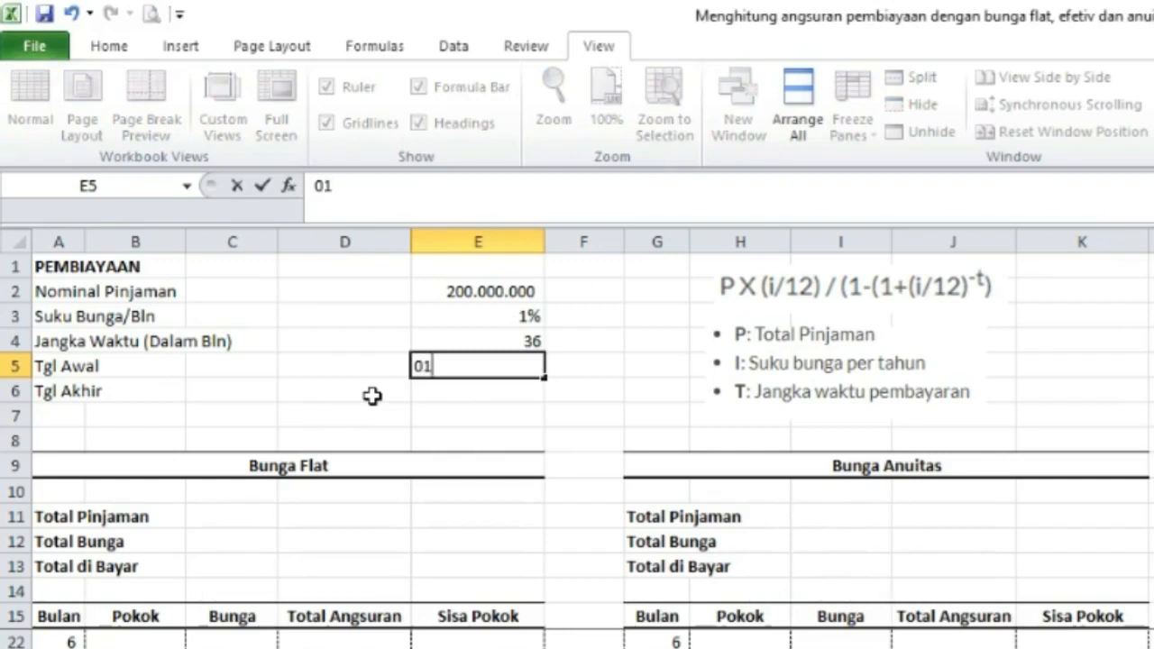
pyautogui.write('/01/2')
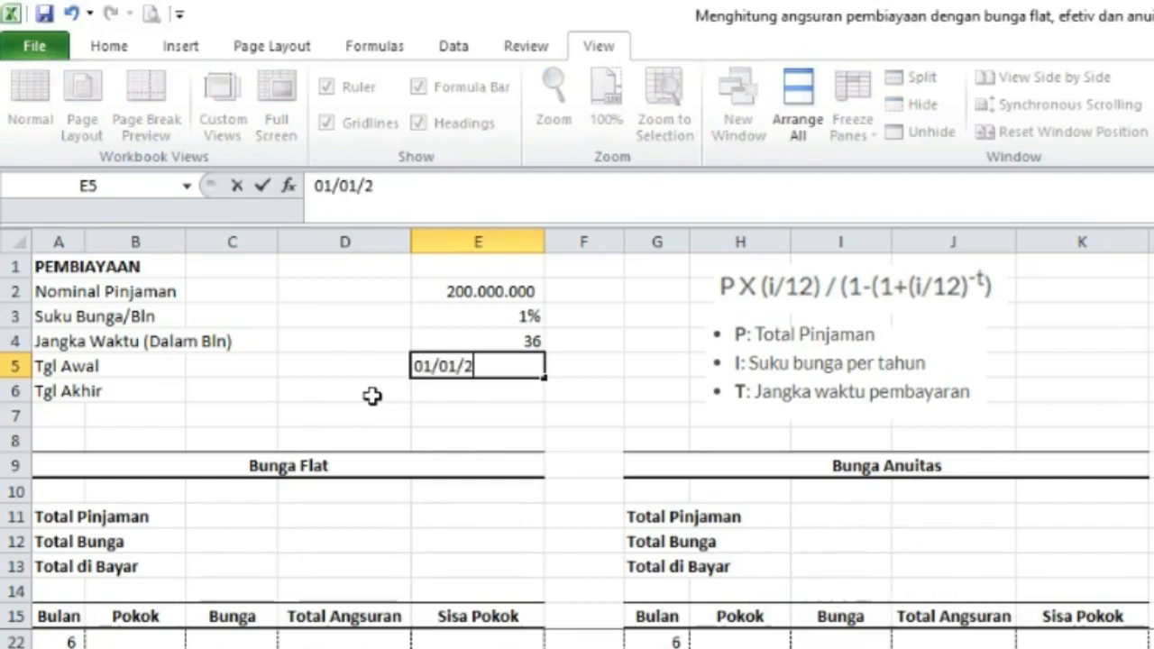
pyautogui.write('020')
pyautogui.press('Return')
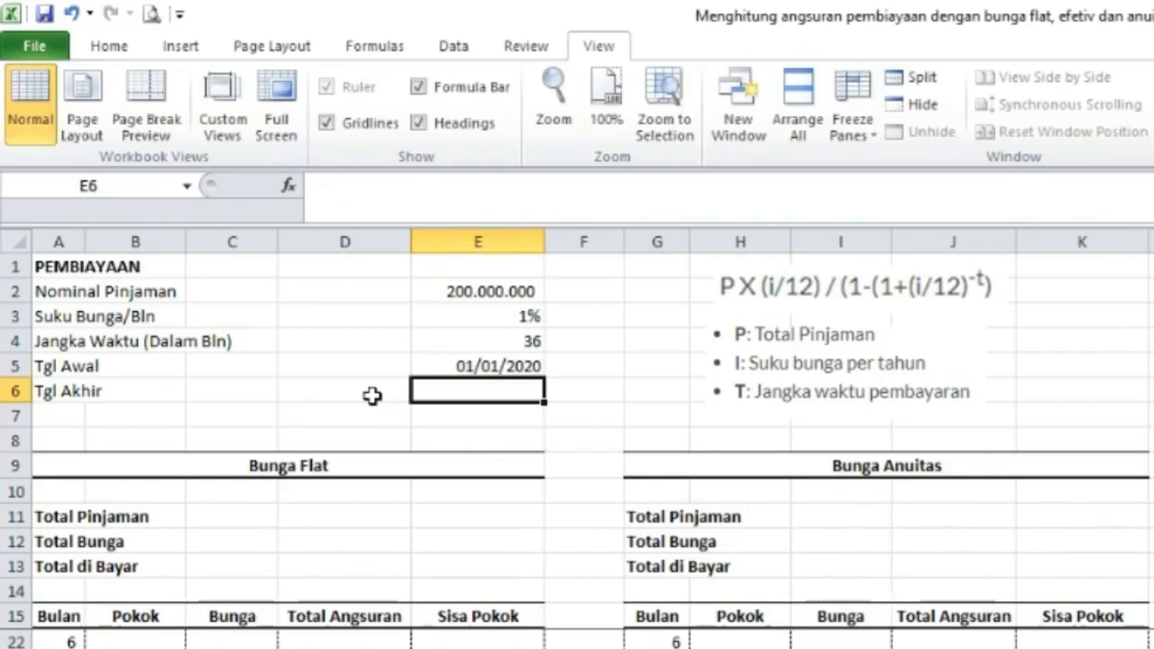
# Compute Tgl Akhir with =EDATE(E5;E4) from the start date and term.
pyautogui.write('=edate')
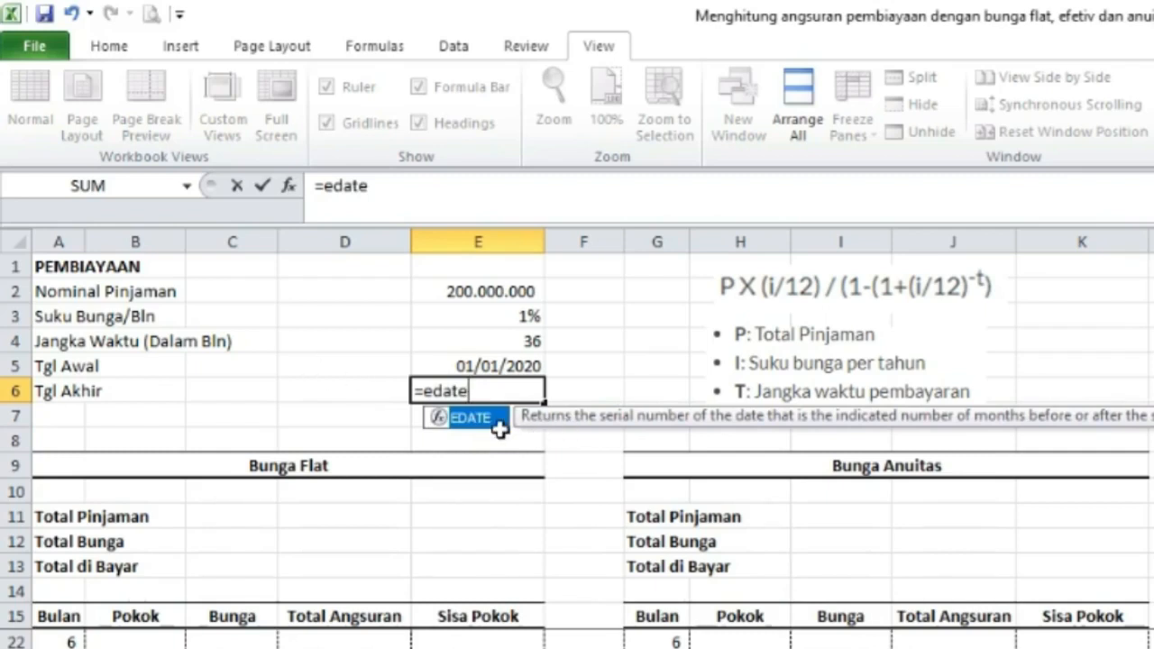
pyautogui.doubleClick(465, 417)
pyautogui.click(489, 365)
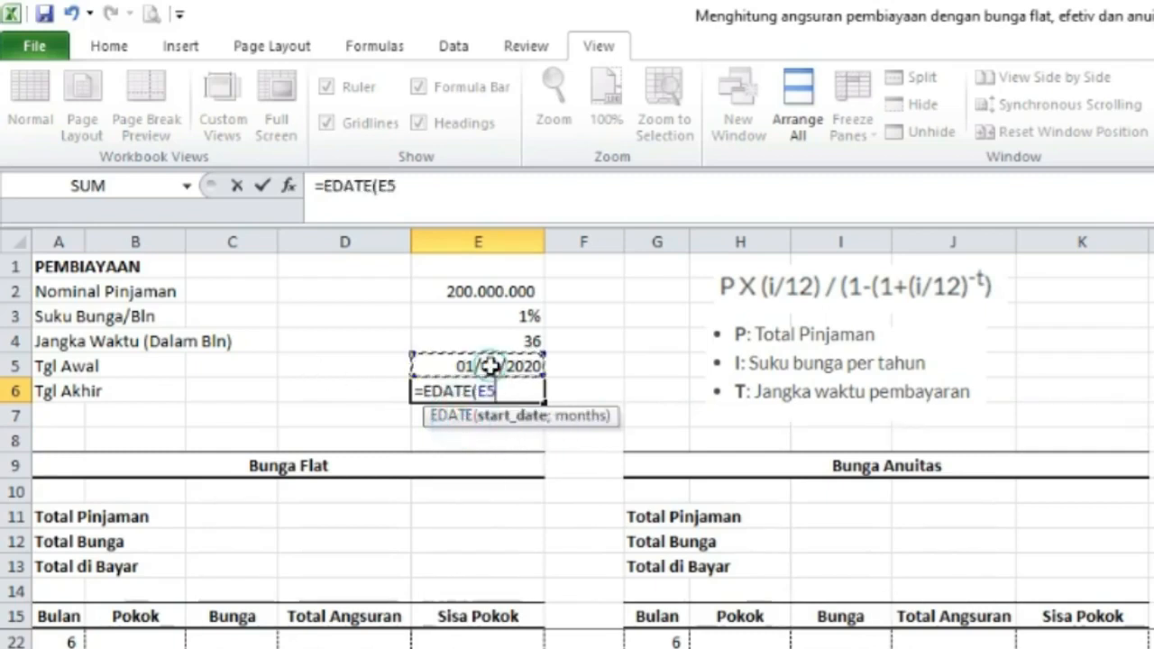
pyautogui.write(';')
pyautogui.click(528, 340)
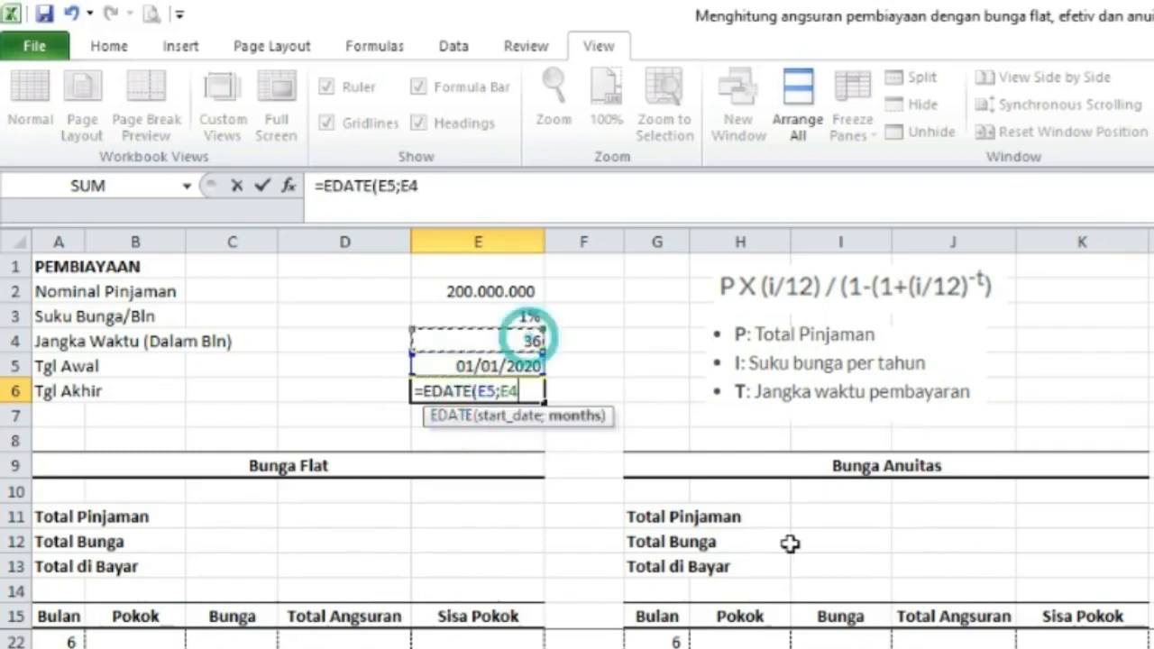
pyautogui.press('Return')
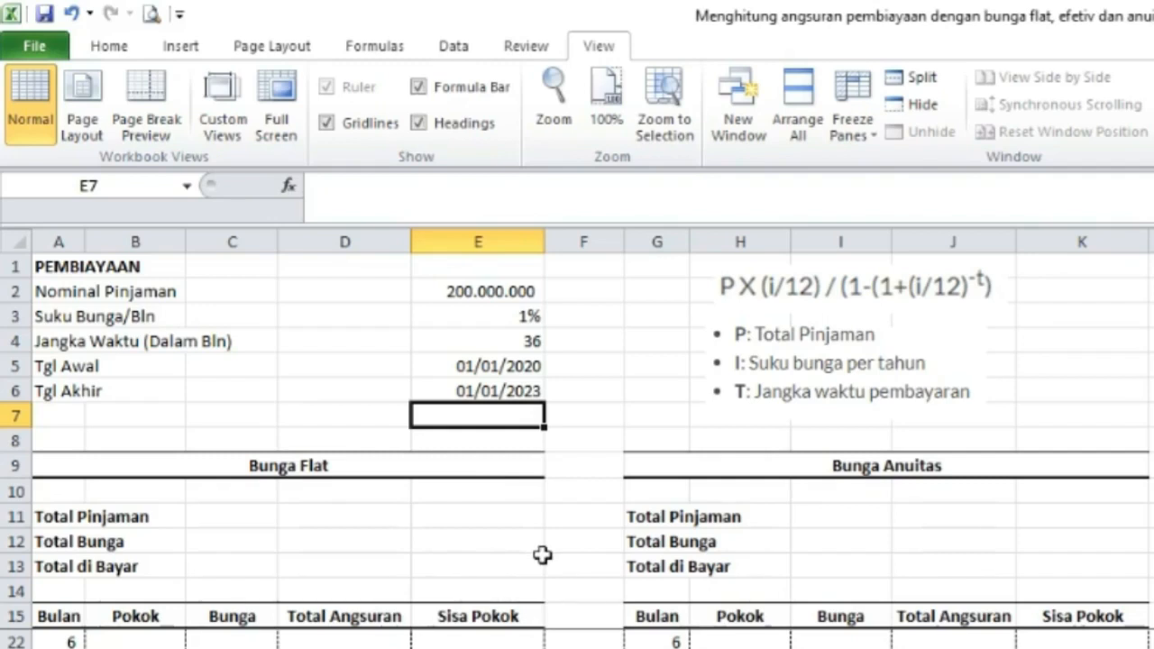
# Set Bunga Flat's Total Pinjaman to reference the Nominal Pinjaman cell (=E2).
pyautogui.click(482, 515)
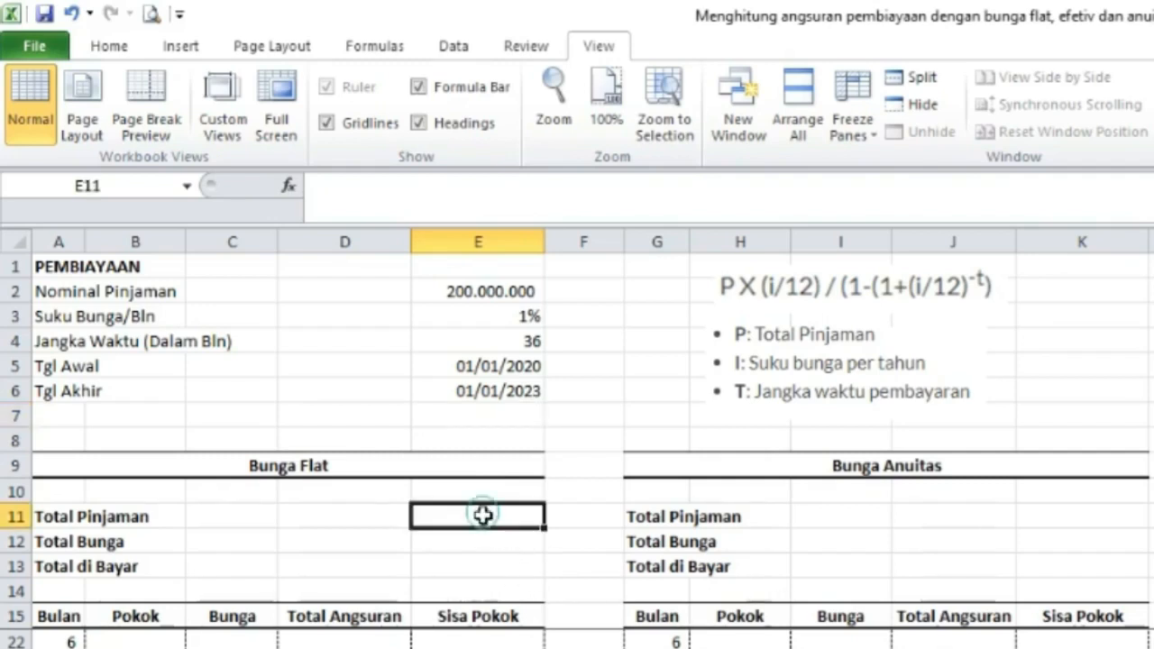
pyautogui.write('=')
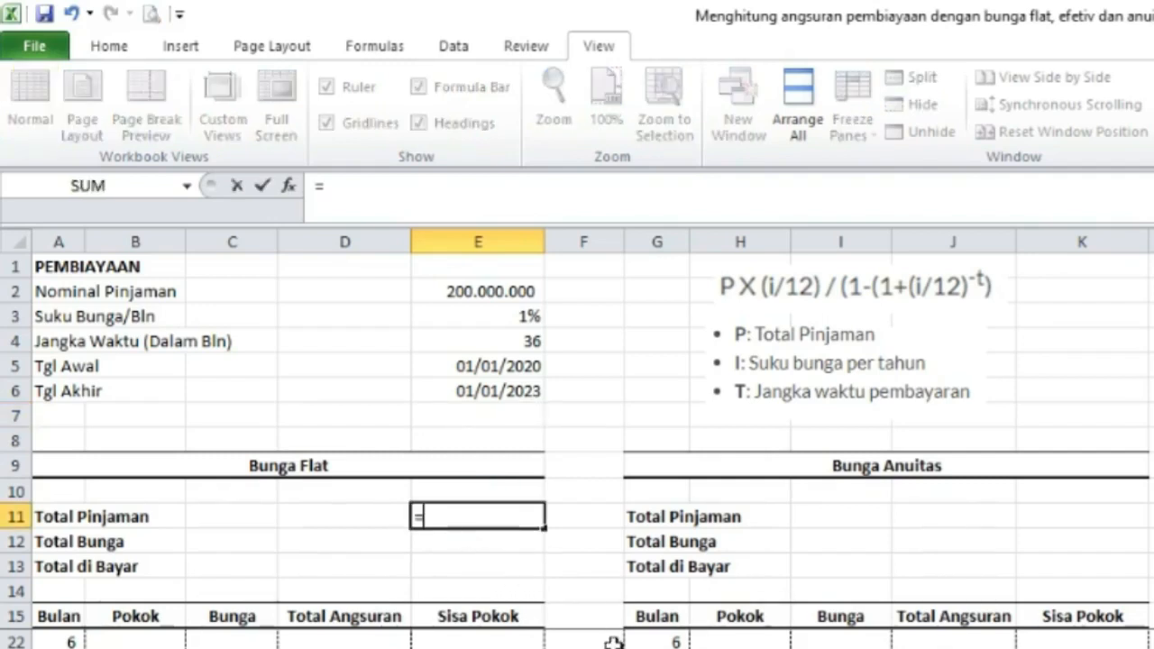
pyautogui.click(509, 291)
pyautogui.press('Return')
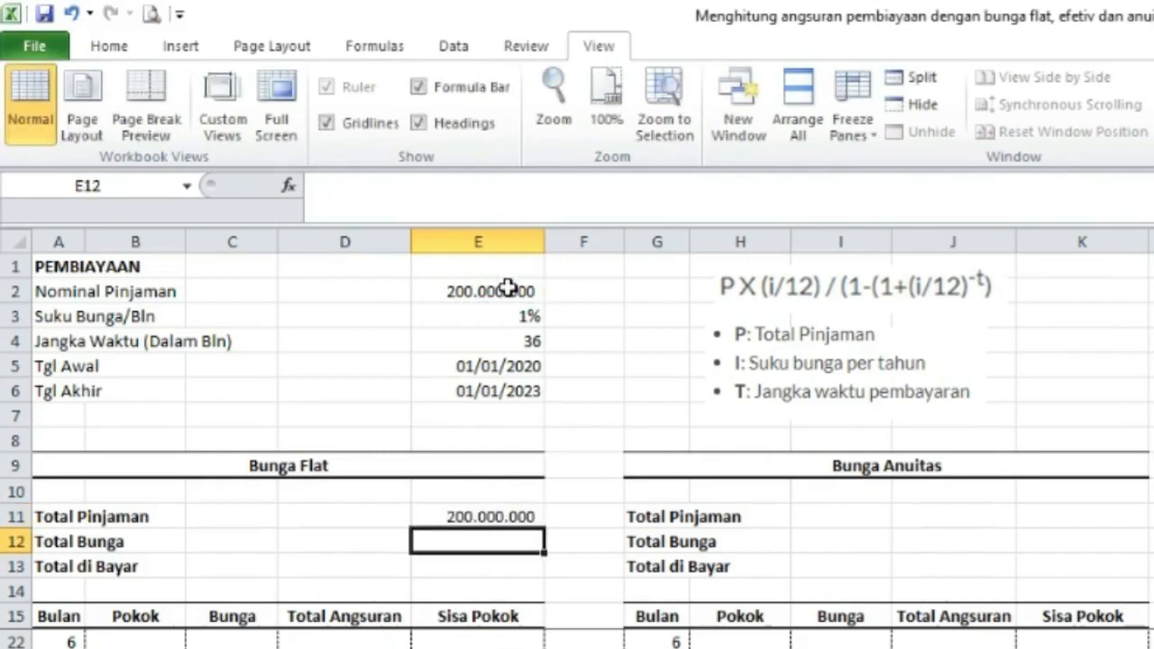
# Set Total Bunga to =sum(C17:C76), summing the Bunga column over all 60 months.
pyautogui.write('=sum(')
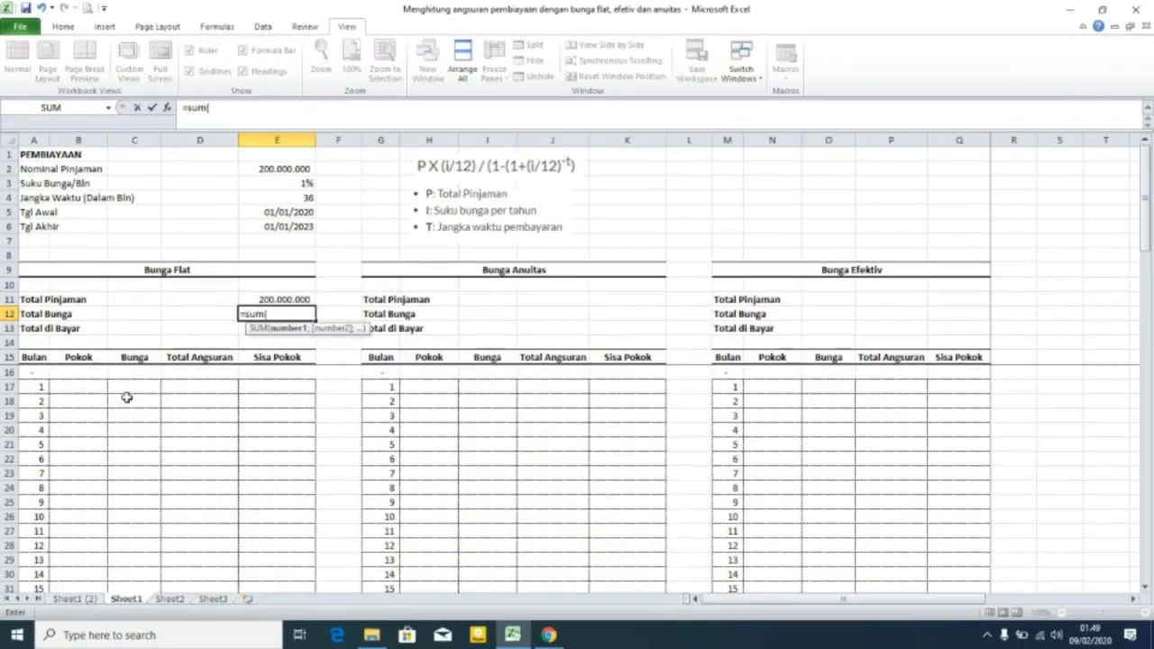
pyautogui.click(126, 387)
pyautogui.hotkey('shift', 'Down')
pyautogui.hotkey('shift', 'Down')
pyautogui.hotkey('shift', 'Down')
pyautogui.hotkey('shift', 'Down')
pyautogui.hotkey('shift', 'Down')
pyautogui.hotkey('shift', 'Down')
pyautogui.hotkey('shift', 'Down')
pyautogui.hotkey('shift', 'Down')
pyautogui.hotkey('shift', 'Down')
pyautogui.hotkey('shift', 'Down')
pyautogui.hotkey('shift', 'Down')
pyautogui.hotkey('shift', 'Down')
pyautogui.hotkey('shift', 'Down')
pyautogui.hotkey('shift', 'Down')
pyautogui.hotkey('shift', 'Down')
pyautogui.hotkey('shift', 'Down')
pyautogui.hotkey('shift', 'Down')
pyautogui.hotkey('shift', 'Down')
pyautogui.hotkey('shift', 'Down')
pyautogui.hotkey('shift', 'Down')
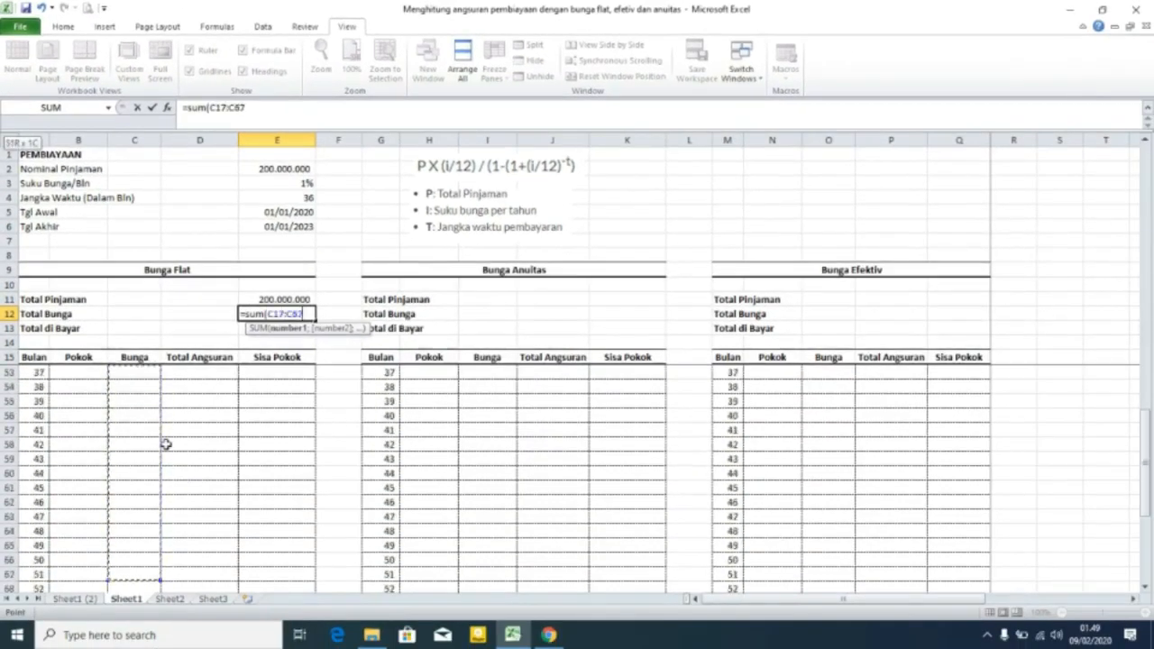
pyautogui.hotkey('shift', 'Down')
pyautogui.hotkey('shift', 'Down')
pyautogui.hotkey('shift', 'Down')
pyautogui.hotkey('shift', 'Down')
pyautogui.hotkey('shift', 'Down')
pyautogui.hotkey('shift', 'Down')
pyautogui.hotkey('shift', 'Down')
pyautogui.hotkey('shift', 'Down')
pyautogui.hotkey('shift', 'Down')
pyautogui.hotkey('shift', 'Down')
pyautogui.hotkey('shift', 'Down')
pyautogui.hotkey('shift', 'Down')
pyautogui.hotkey('shift', 'Down')
pyautogui.hotkey('shift', 'Down')
pyautogui.hotkey('shift', 'Down')
pyautogui.hotkey('shift', 'Down')
pyautogui.hotkey('shift', 'Down')
pyautogui.hotkey('shift', 'Down')
pyautogui.hotkey('shift', 'Down')
pyautogui.hotkey('shift', 'Up')
pyautogui.hotkey('shift', 'Up')
pyautogui.hotkey('shift', 'Up')
pyautogui.hotkey('shift', 'Up')
pyautogui.hotkey('shift', 'Up')
pyautogui.hotkey('shift', 'Up')
pyautogui.hotkey('shift', 'Up')
pyautogui.hotkey('shift', 'Up')
pyautogui.hotkey('shift', 'Up')
pyautogui.hotkey('shift', 'Up')
pyautogui.hotkey('shift', 'Up')
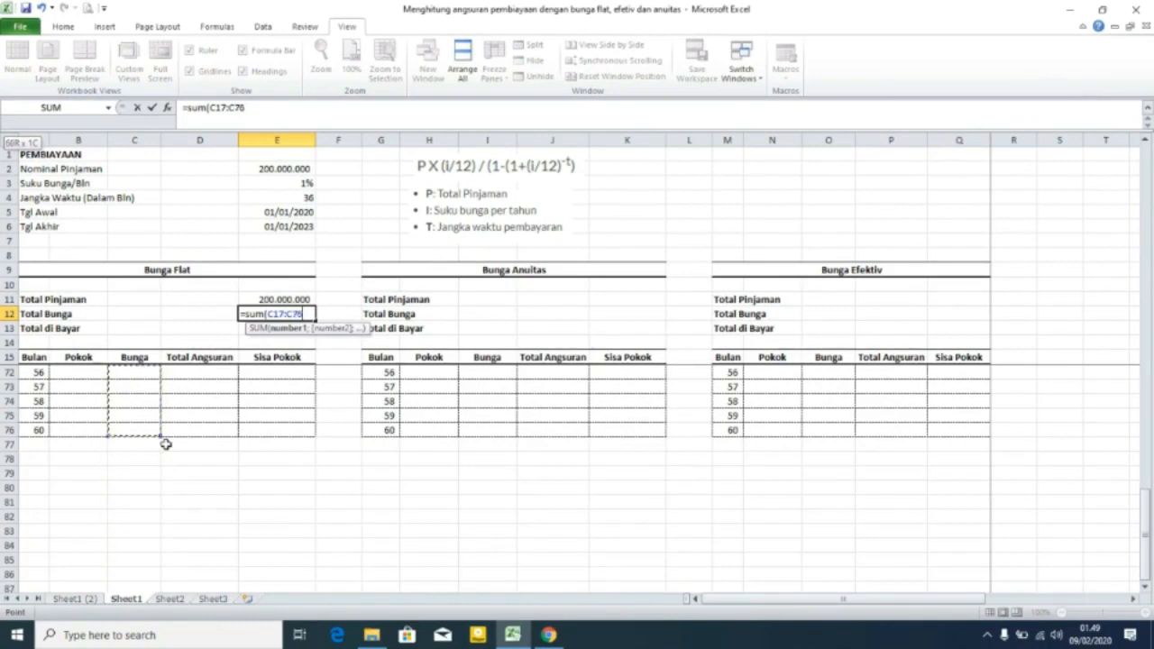
pyautogui.write(')')
pyautogui.press('Return')
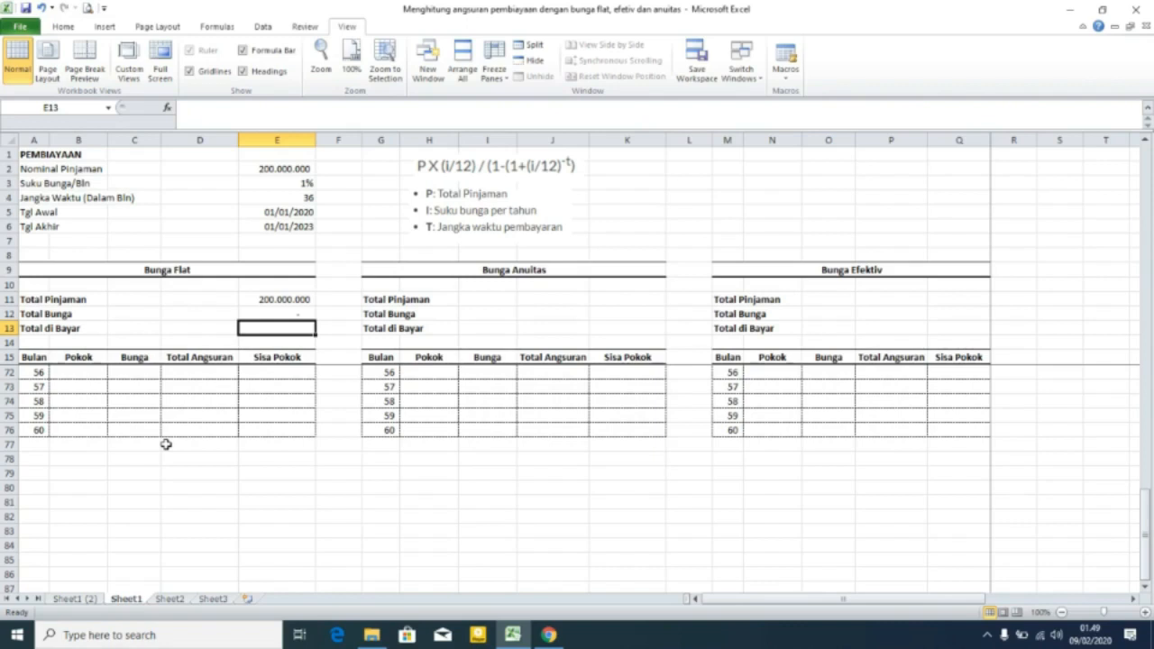
# Set Bunga Flat's Total di Bayar to =E11+E12, adding Total Pinjaman and Total Bunga.
pyautogui.write('=')
pyautogui.press('Up')
pyautogui.press('Up')
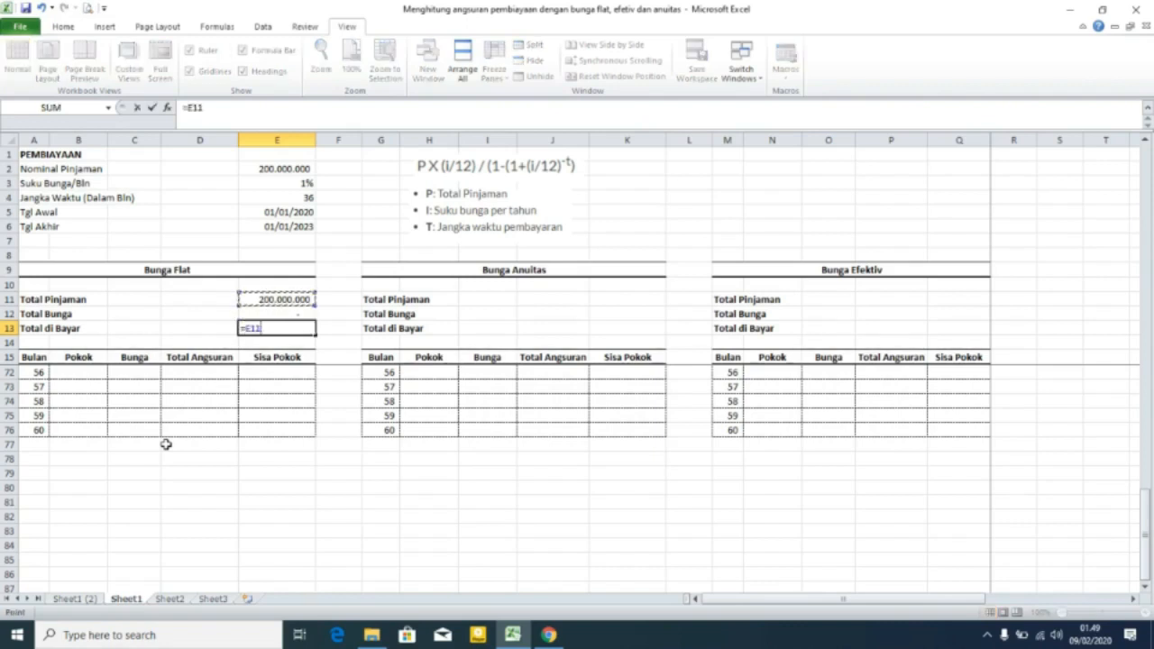
pyautogui.write('+')
# Copy the Total Bunga and Total di Bayar formulas into the Bunga Anuitas and Bunga Efektiv sections.
pyautogui.press('Up')
pyautogui.press('Return')
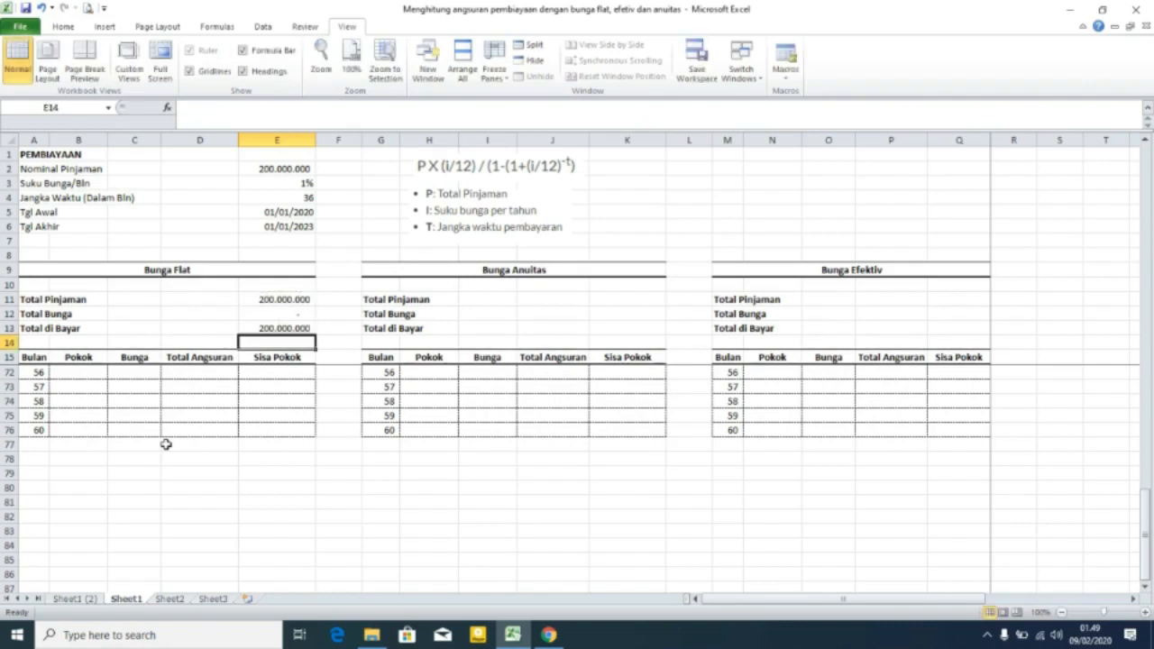
pyautogui.press('Up')
pyautogui.press('Up')
pyautogui.hotkey('shift', 'Down')
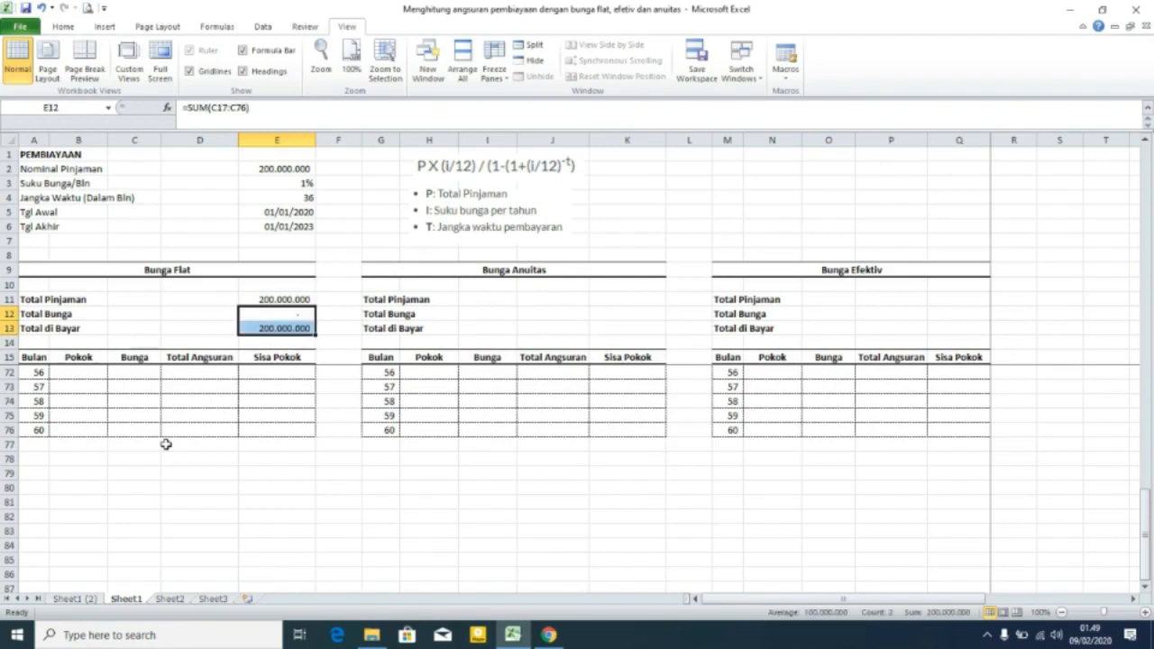
pyautogui.hotkey('ctrl', 'c')
pyautogui.press('Right')
pyautogui.press('Right')
pyautogui.press('Right')
pyautogui.press('Right')
pyautogui.press('Right')
pyautogui.press('Right')
pyautogui.hotkey('ctrl', 'v')
pyautogui.press('Right')
pyautogui.press('Right')
pyautogui.press('Right')
pyautogui.press('Right')
pyautogui.press('Right')
pyautogui.press('Right')
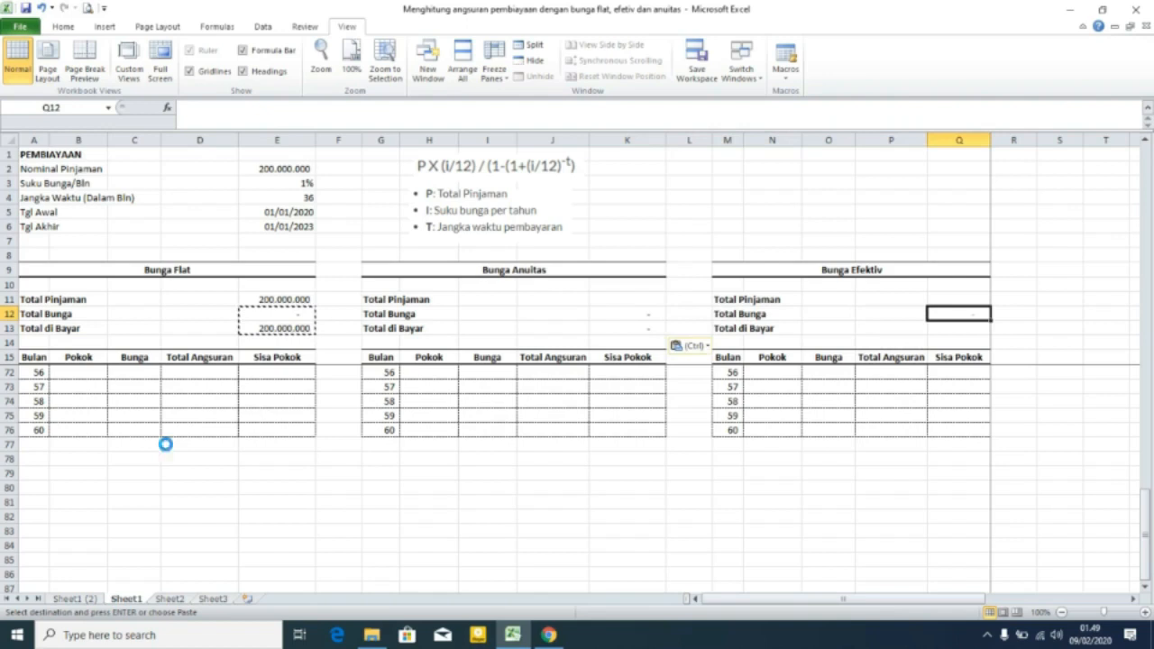
pyautogui.hotkey('ctrl', 'v')
# Inspect the copied Total di Bayar formulas in the Anuitas and Efektiv sections.
pyautogui.click(634, 306)
pyautogui.press('F2')
pyautogui.press('Return')
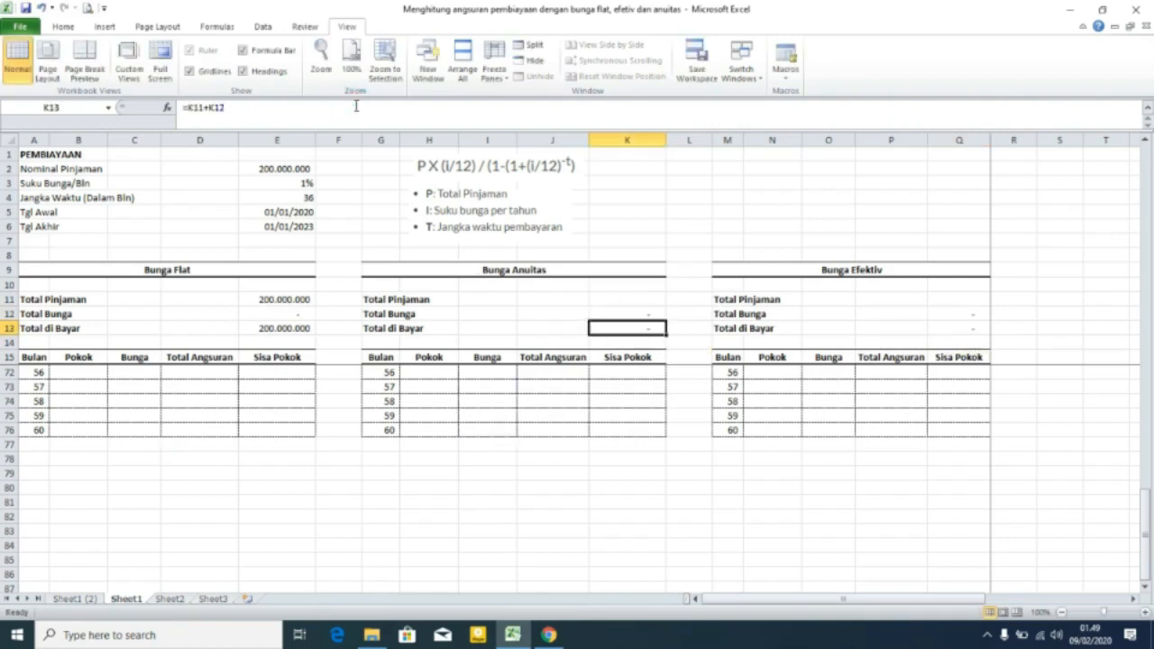
pyautogui.press('F2')
pyautogui.press('Return')
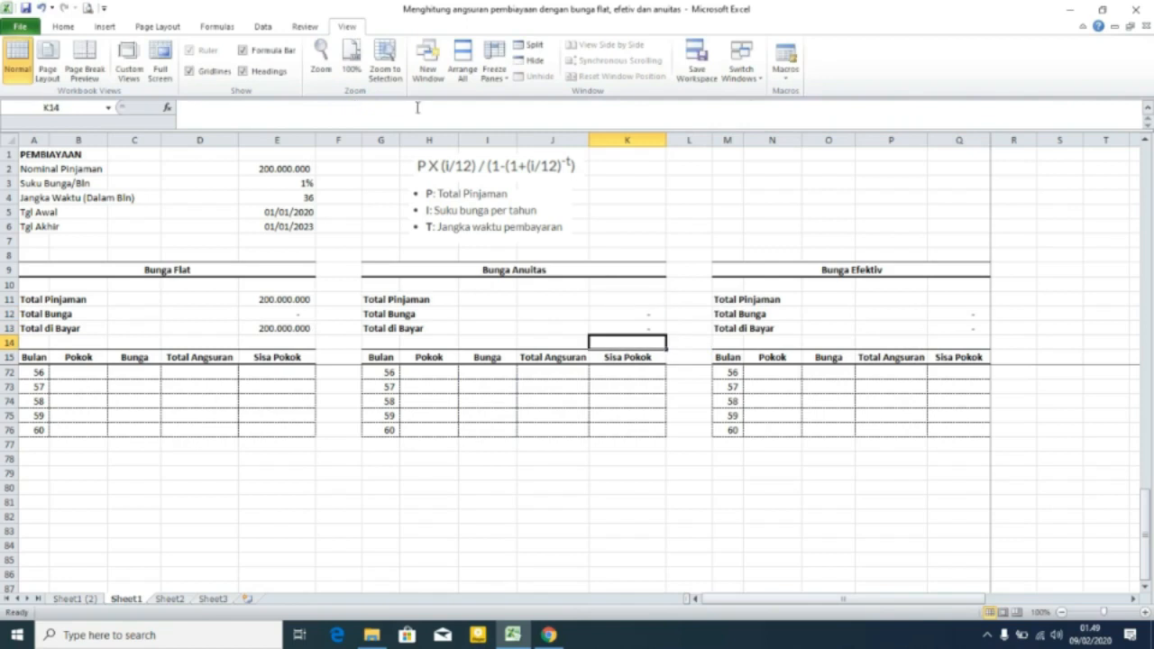
pyautogui.click(961, 312)
pyautogui.press('F2')
pyautogui.press('Return')
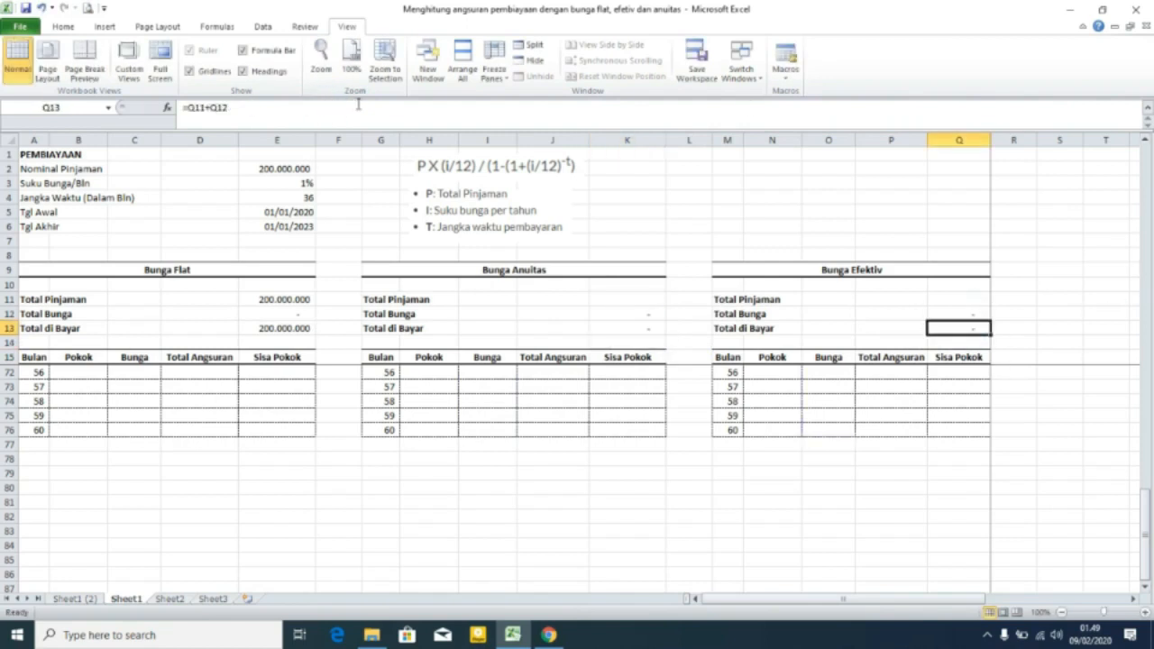
# Set Bunga Anuitas' Total Pinjaman to reference the Bunga Flat Total Pinjaman cell.
pyautogui.scroll(5, 622, 382)
pyautogui.click(635, 299)
pyautogui.scroll(7, 649, 378)
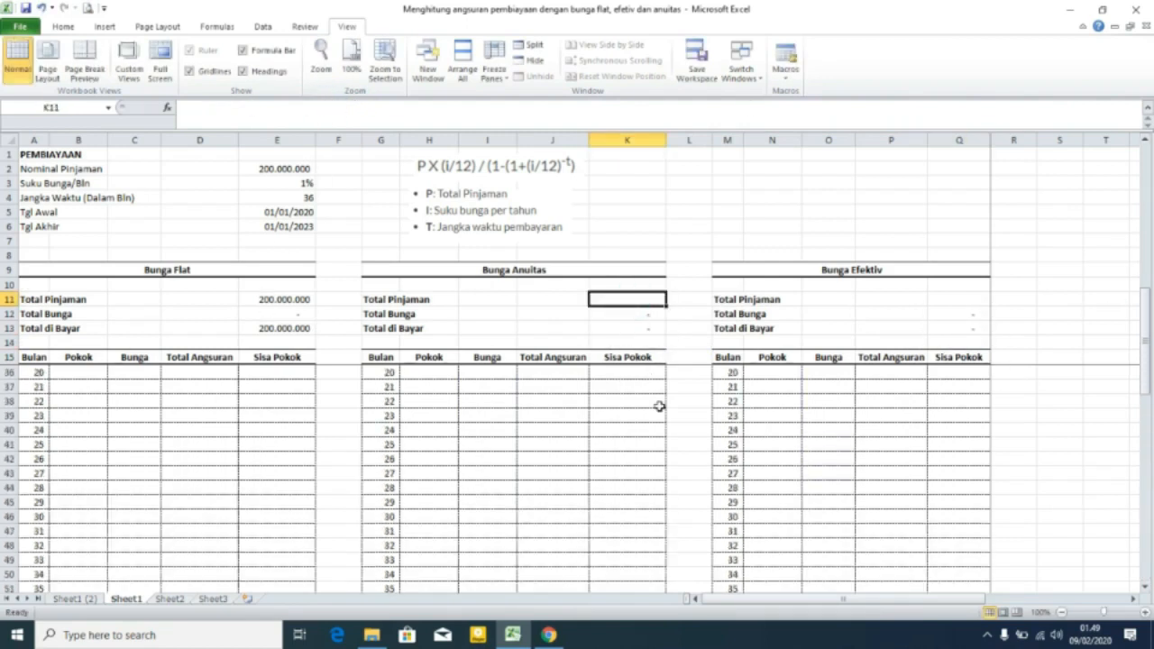
pyautogui.write('=')
pyautogui.press('Left')
pyautogui.press('Left')
pyautogui.press('Left')
# Set Bunga Efektiv's Total Pinjaman to reference the Total Pinjaman cell to its left.
pyautogui.press('Left')
pyautogui.press('Left')
pyautogui.press('Left')
pyautogui.press('Return')
pyautogui.press('Up')
pyautogui.press('Right')
pyautogui.press('Right')
pyautogui.press('Right')
pyautogui.press('Right')
pyautogui.press('Right')
pyautogui.press('Right')
pyautogui.write('=')
pyautogui.press('Left')
pyautogui.press('Left')
pyautogui.press('Left')
pyautogui.press('Left')
pyautogui.press('Left')
pyautogui.press('Left')
pyautogui.press('Return')
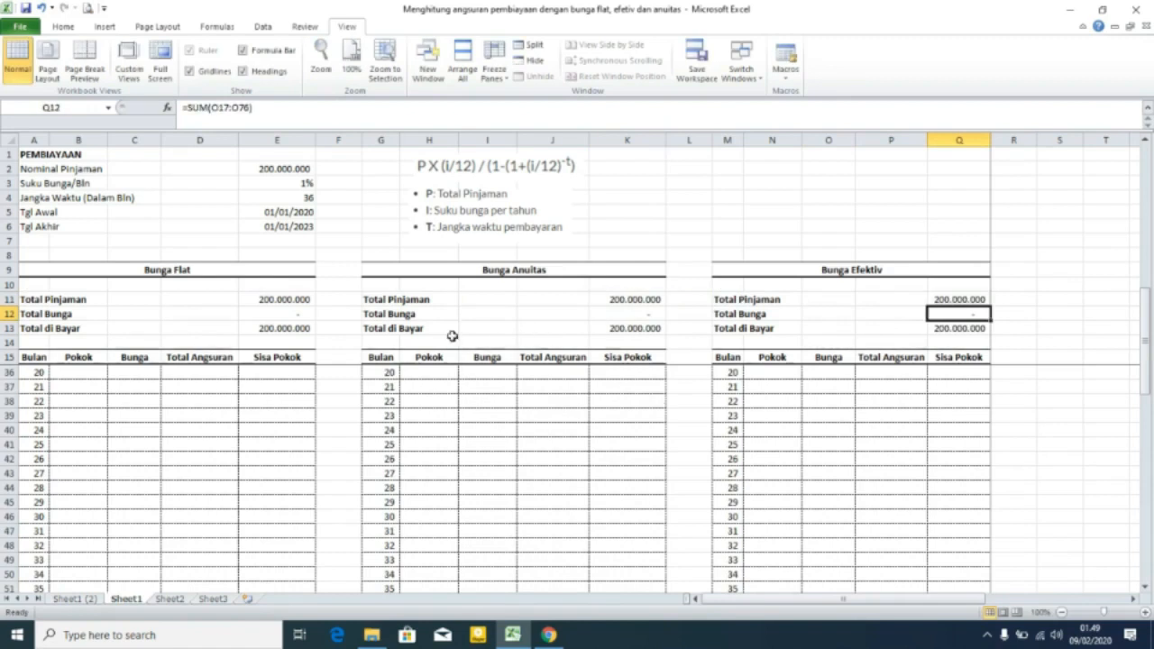
# Set the opening Sisa Pokok in E16 to reference the Bunga Flat total cell above it.
pyautogui.scroll(5, 354, 355)
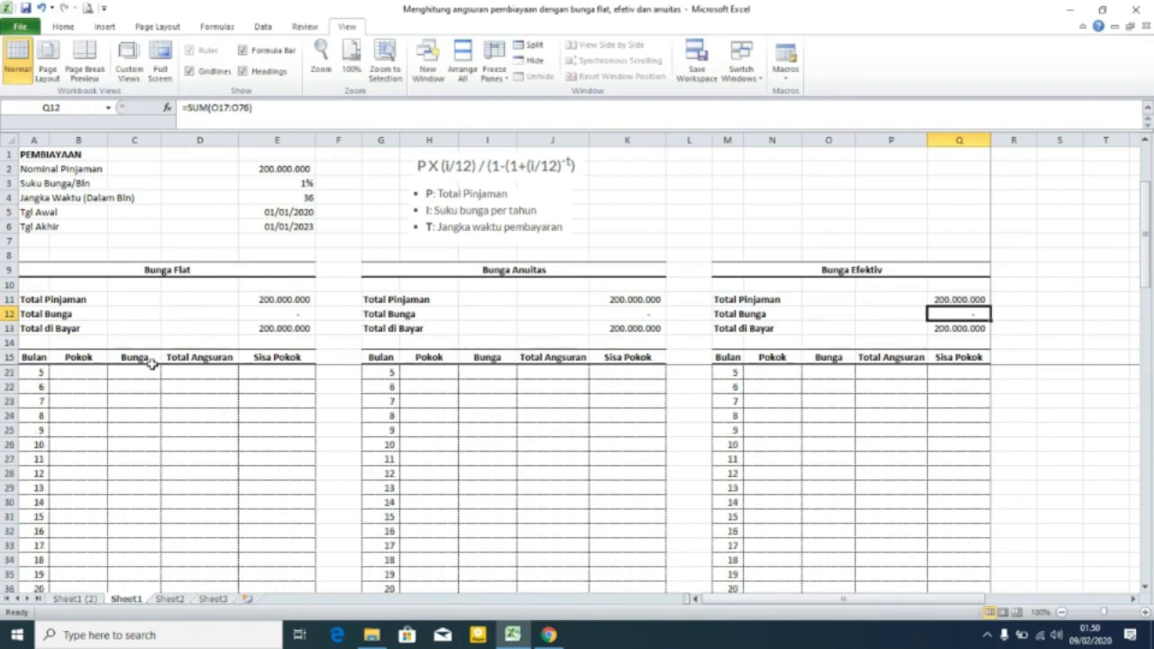
pyautogui.scroll(2, 146, 409)
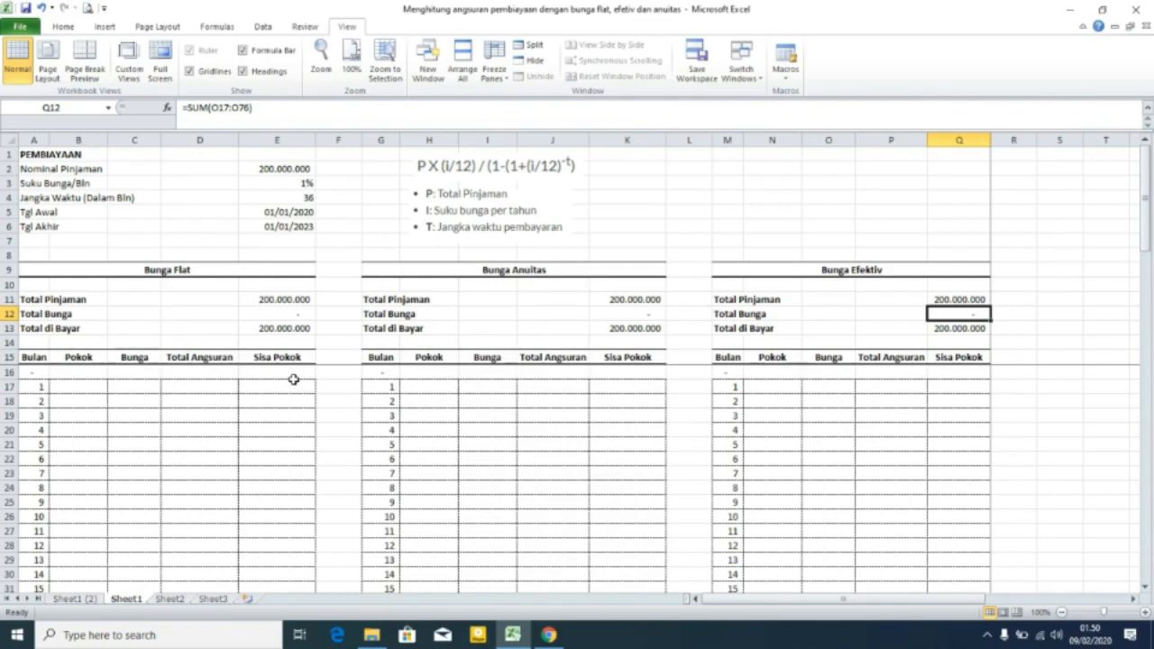
pyautogui.click(33, 373)
pyautogui.click(271, 372)
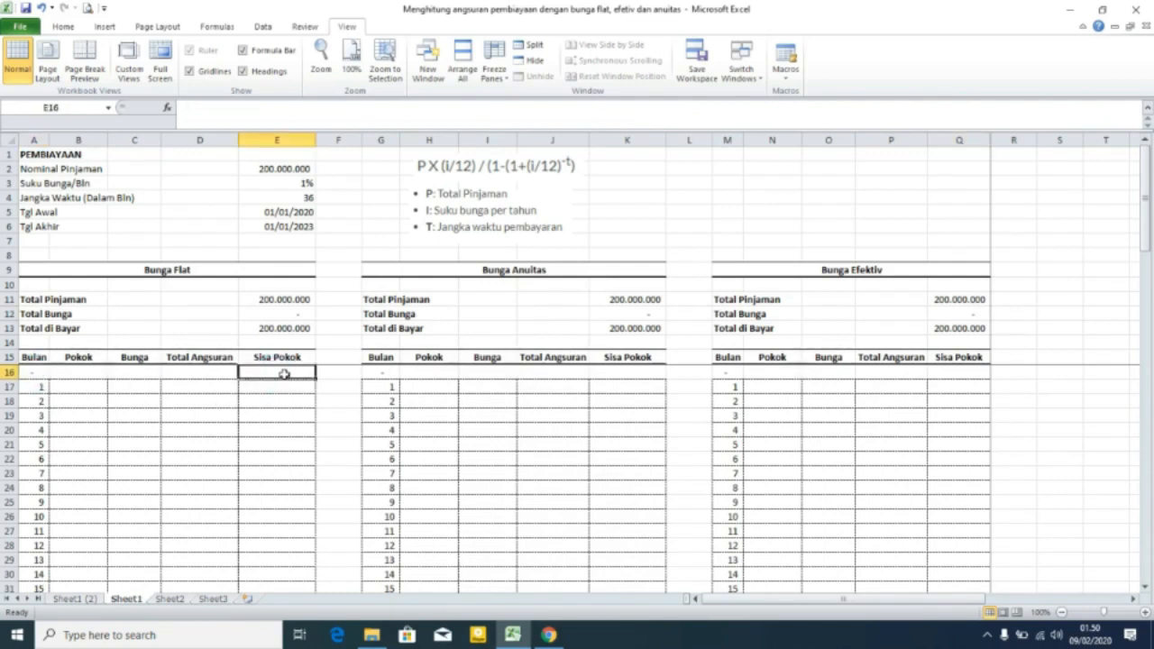
pyautogui.write('=')
pyautogui.press('Up')
pyautogui.press('Up')
pyautogui.press('Up')
pyautogui.press('Up')
pyautogui.press('Up')
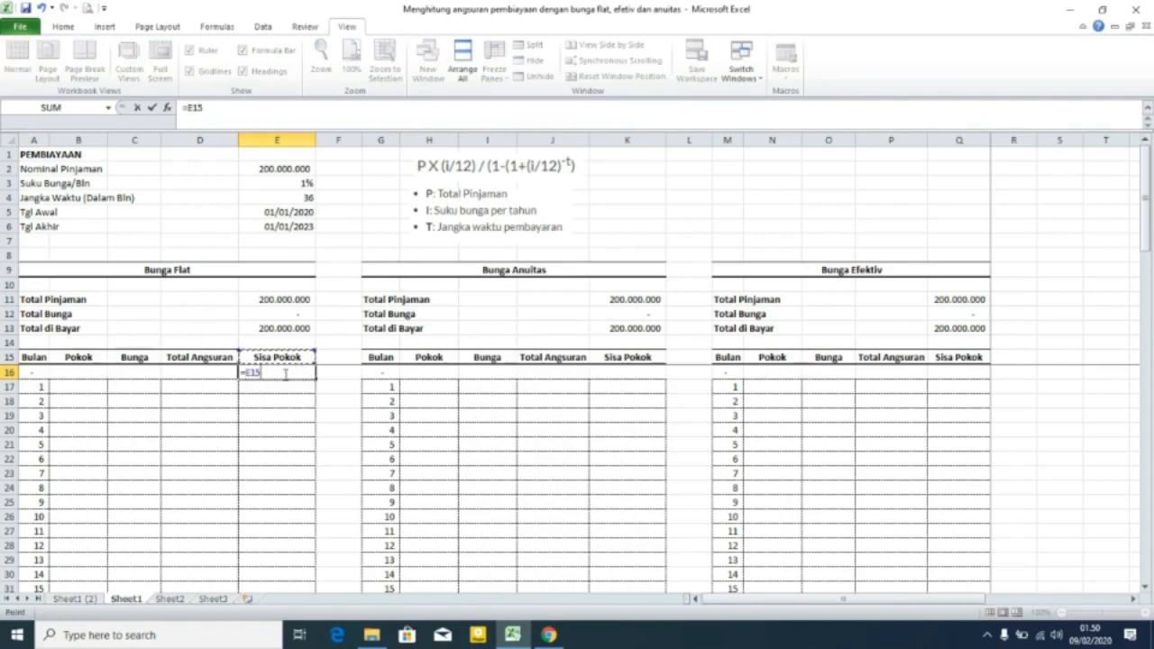
pyautogui.press('Return')
# Enter =$E$16/$E$4 as the first month's Pokok in B17.
pyautogui.press('Left')
pyautogui.press('Left')
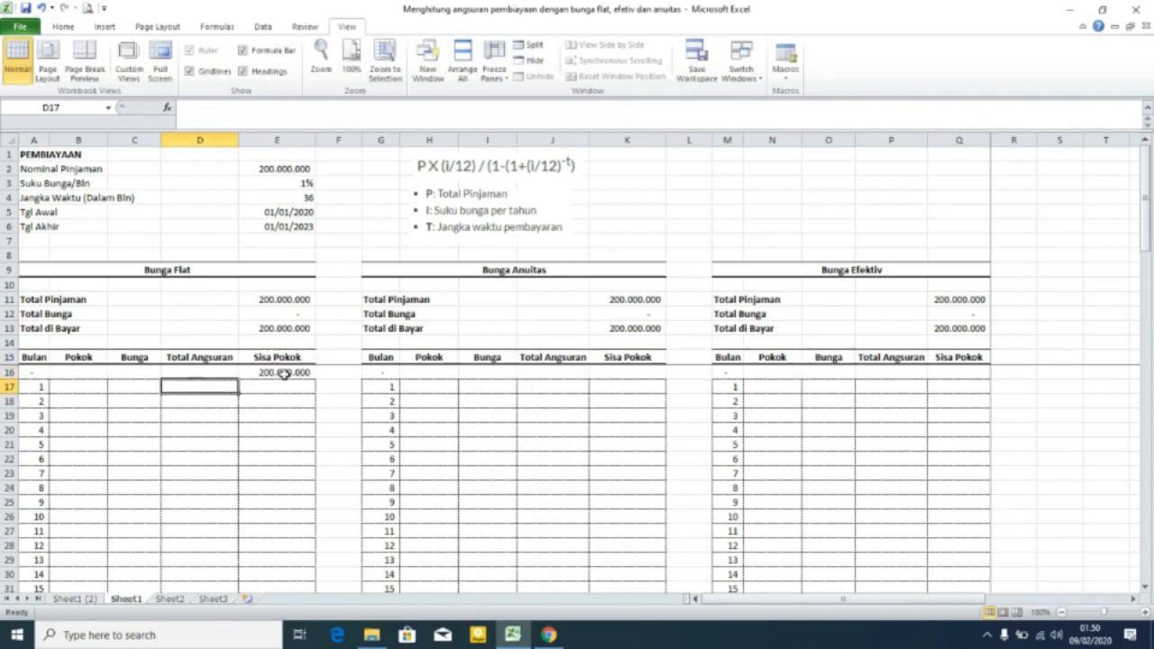
pyautogui.press('Left')
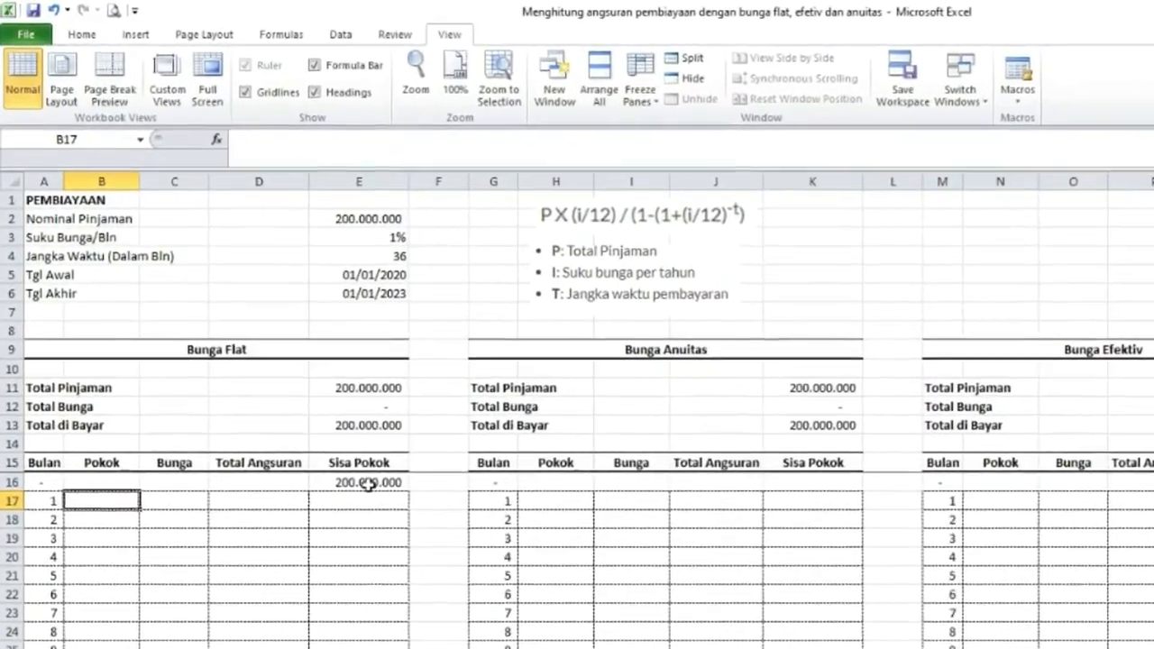
pyautogui.write('=')
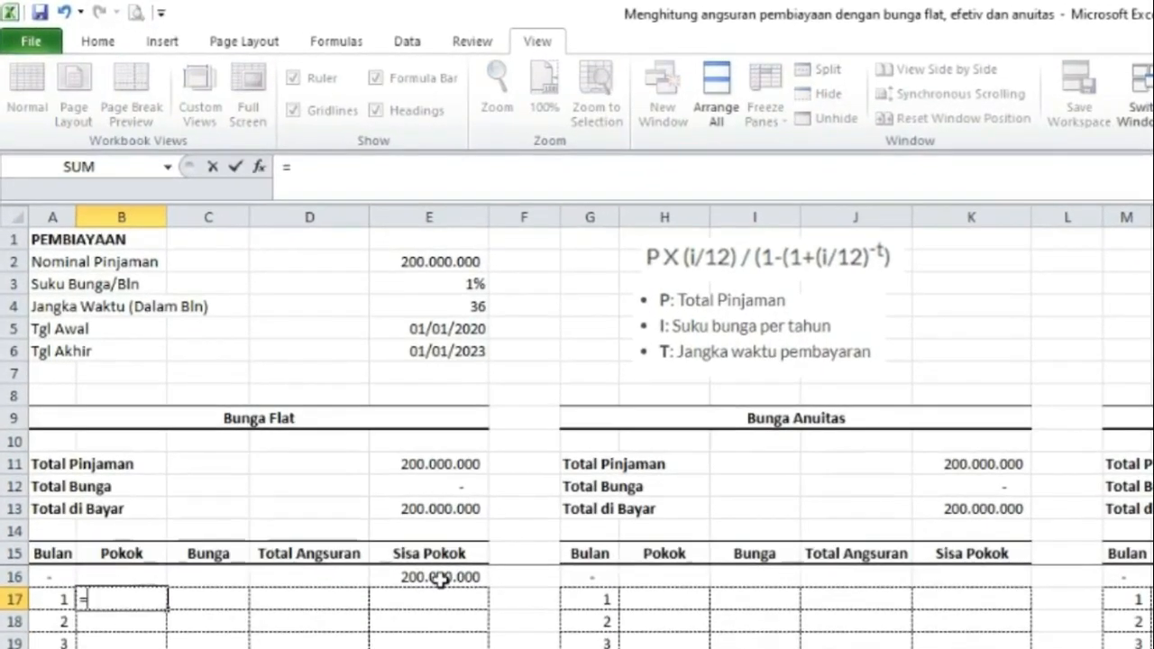
pyautogui.click(439, 580)
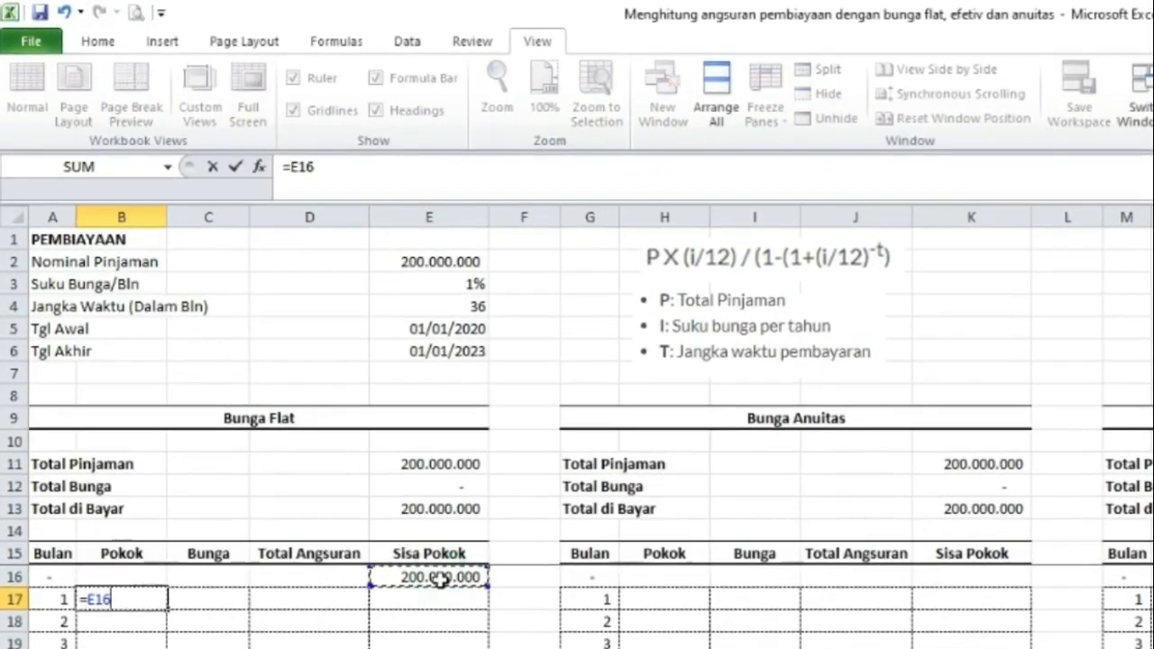
pyautogui.press('F4')
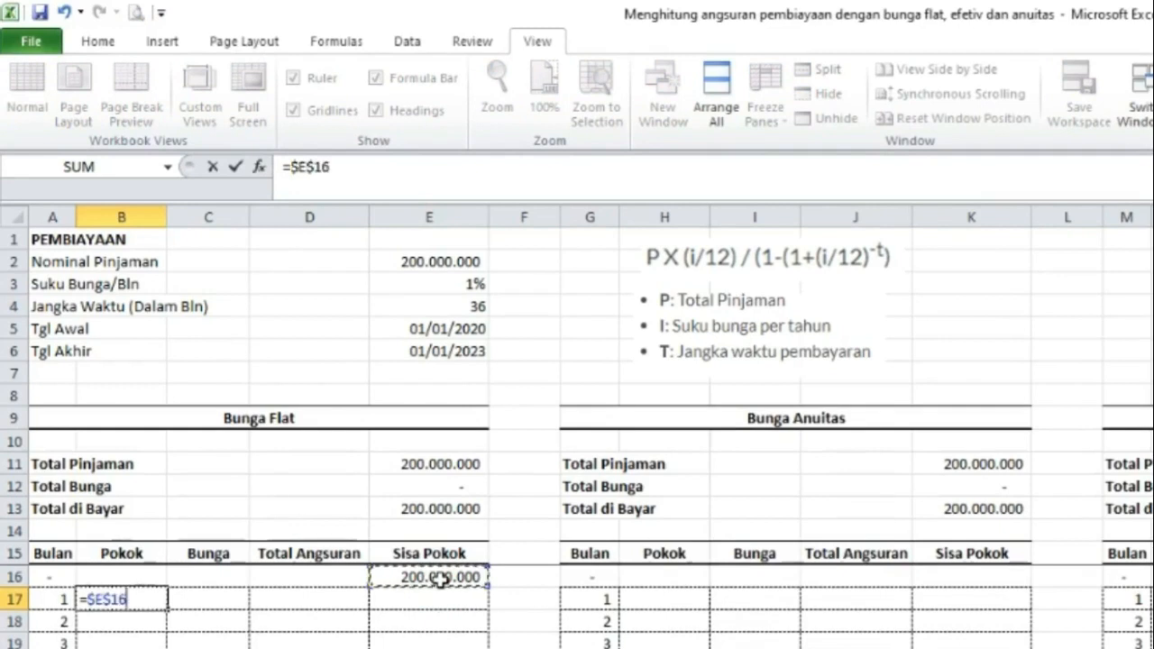
pyautogui.write('/')
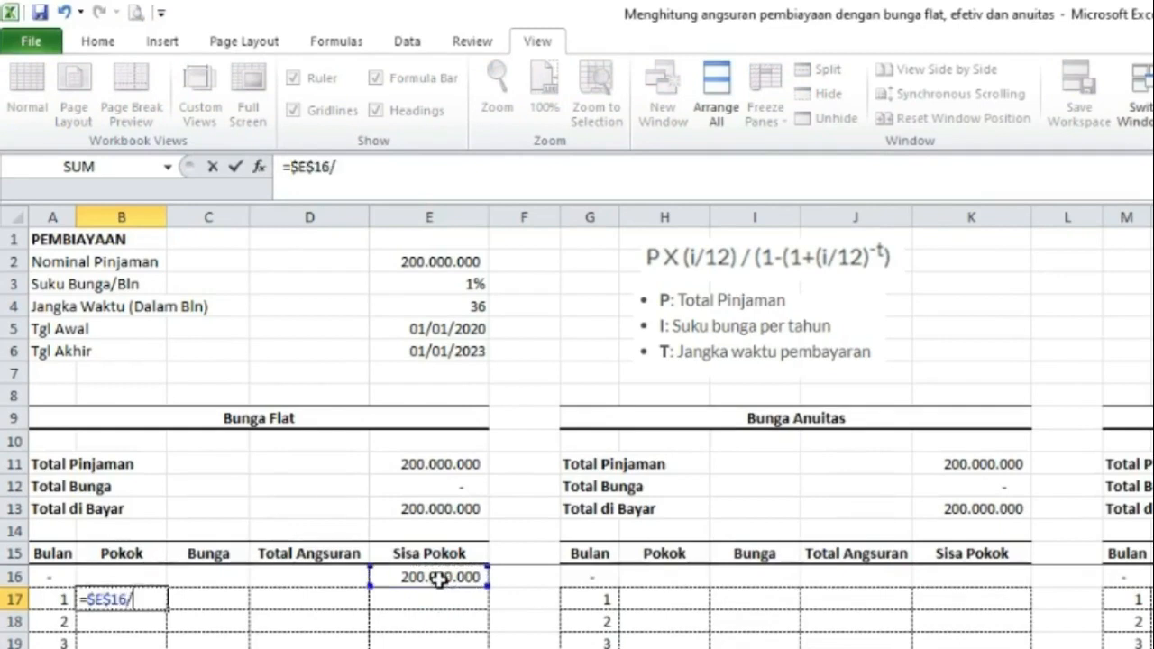
pyautogui.click(475, 307)
pyautogui.press('F4')
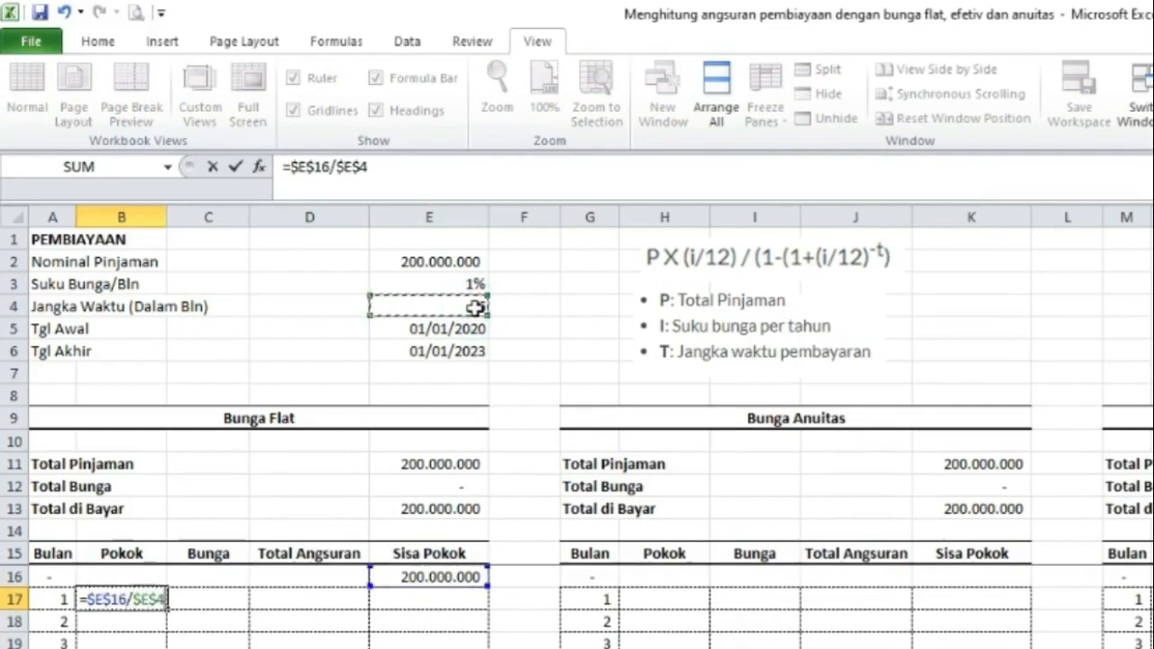
pyautogui.press('Return')
# Fill the Pokok formula down the column through month 60.
pyautogui.click(145, 599)
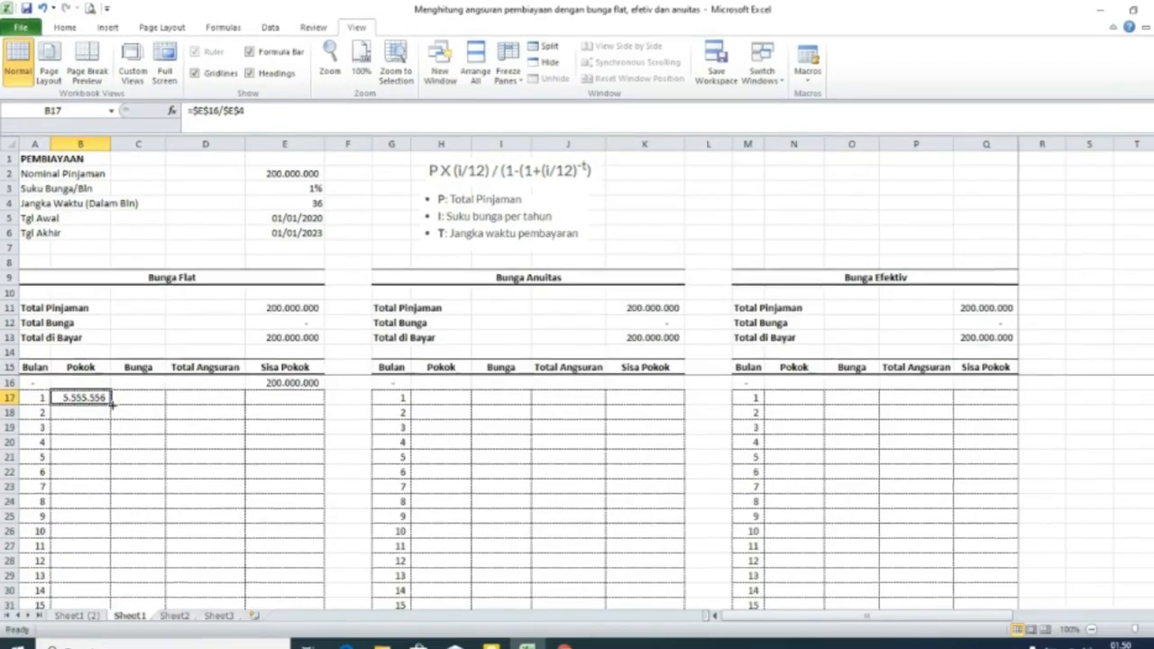
pyautogui.doubleClick(111, 404)
pyautogui.scroll(-16, 101, 505)
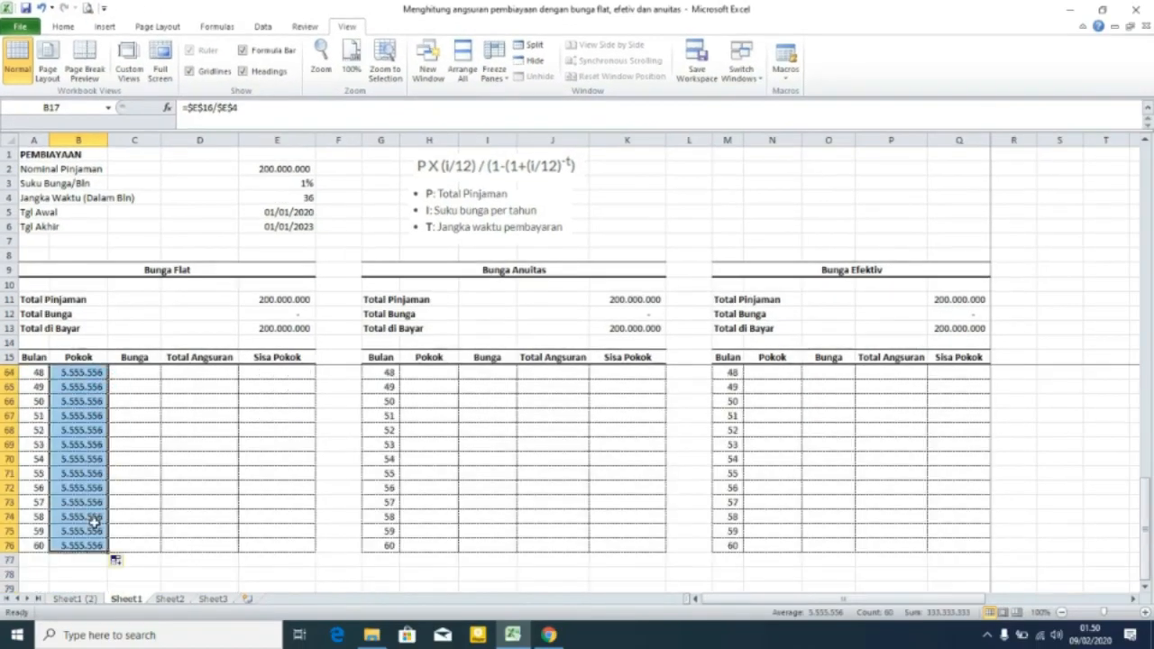
pyautogui.scroll(16, 95, 520)
pyautogui.scroll(-18, 88, 455)
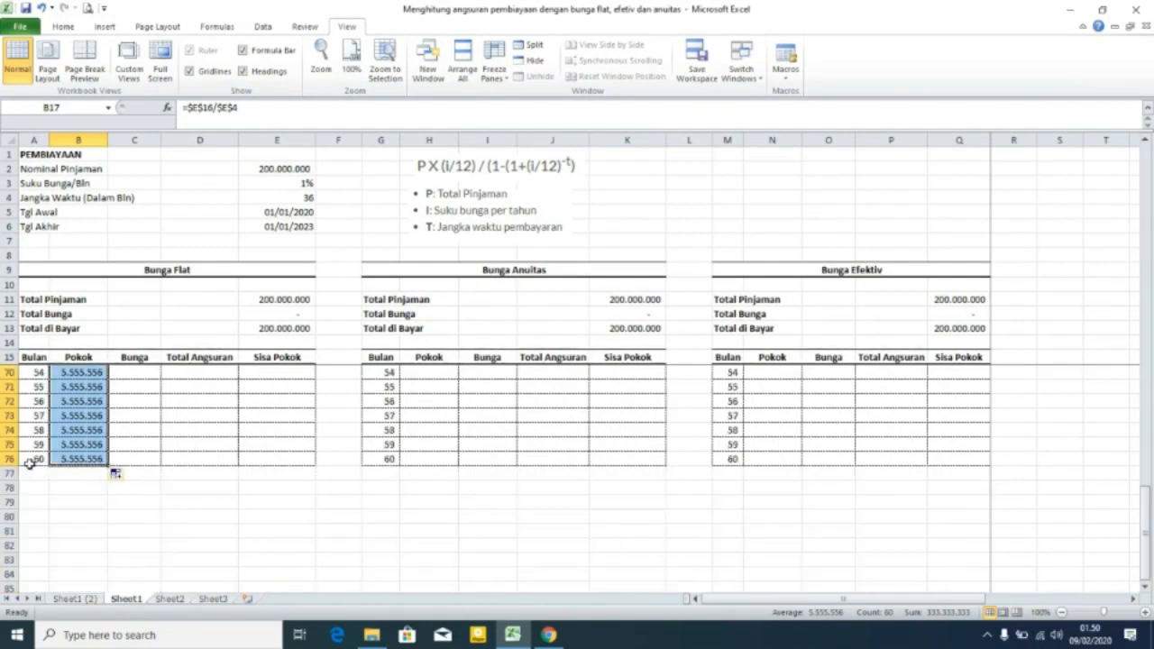
# Examine the Pokok values past month 36 against the loan term.
pyautogui.click(304, 200)
pyautogui.scroll(9, 75, 437)
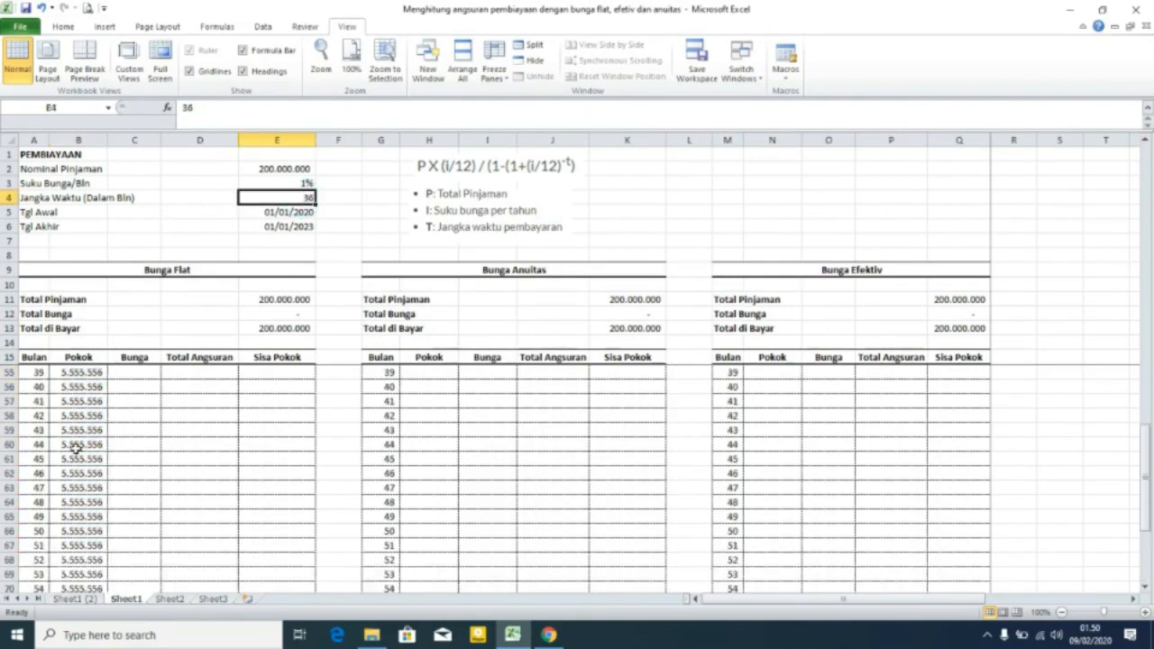
pyautogui.click(80, 503)
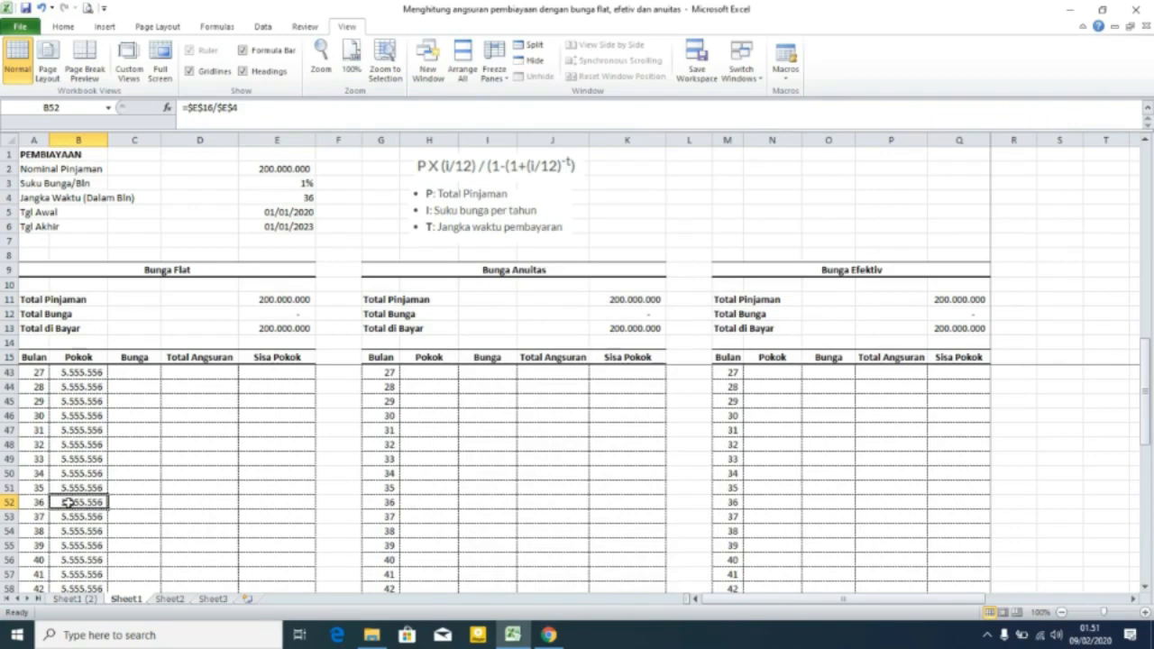
pyautogui.hotkey('ctrl', 'c')
pyautogui.click(72, 517)
pyautogui.scroll(9, 74, 527)
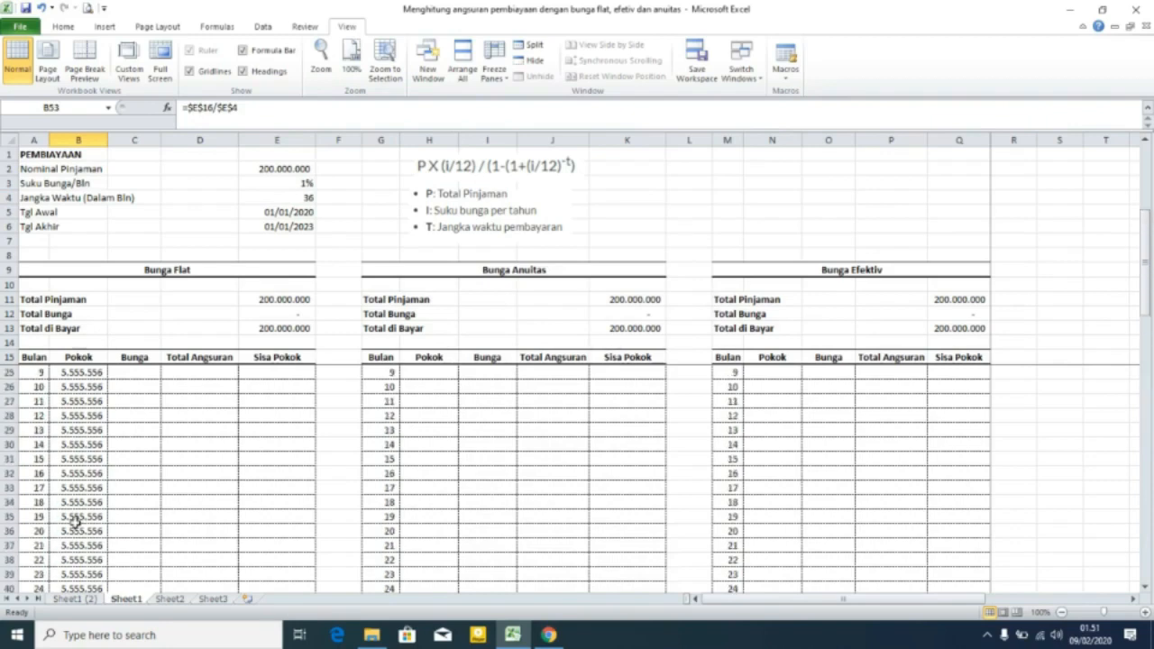
pyautogui.click(79, 386)
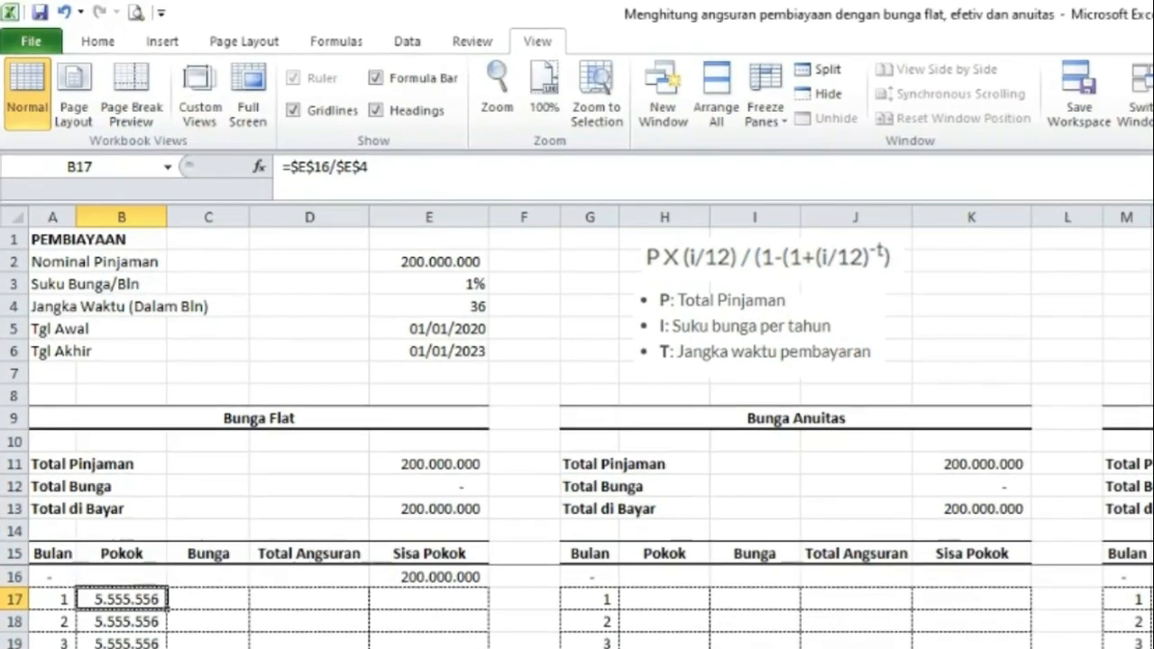
# Change B17's Pokok formula to =IF(A17>$E$4;0;$E$16/$E$4) so months past the term get zero.
pyautogui.click(302, 168)
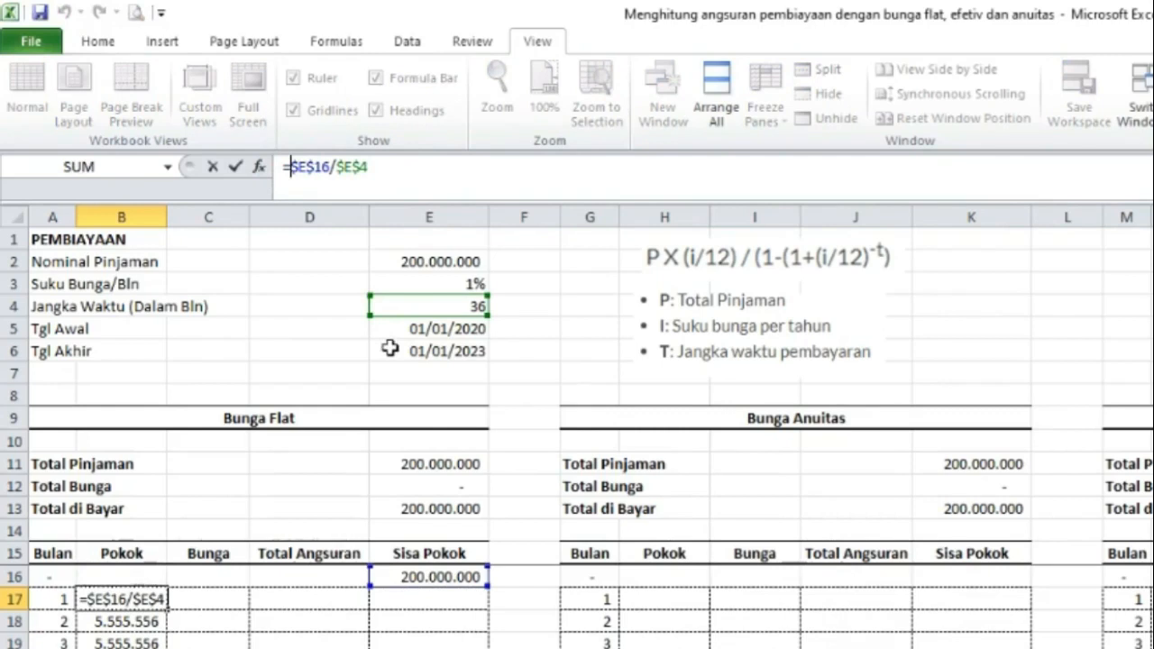
pyautogui.write('if')
pyautogui.doubleClick(341, 220)
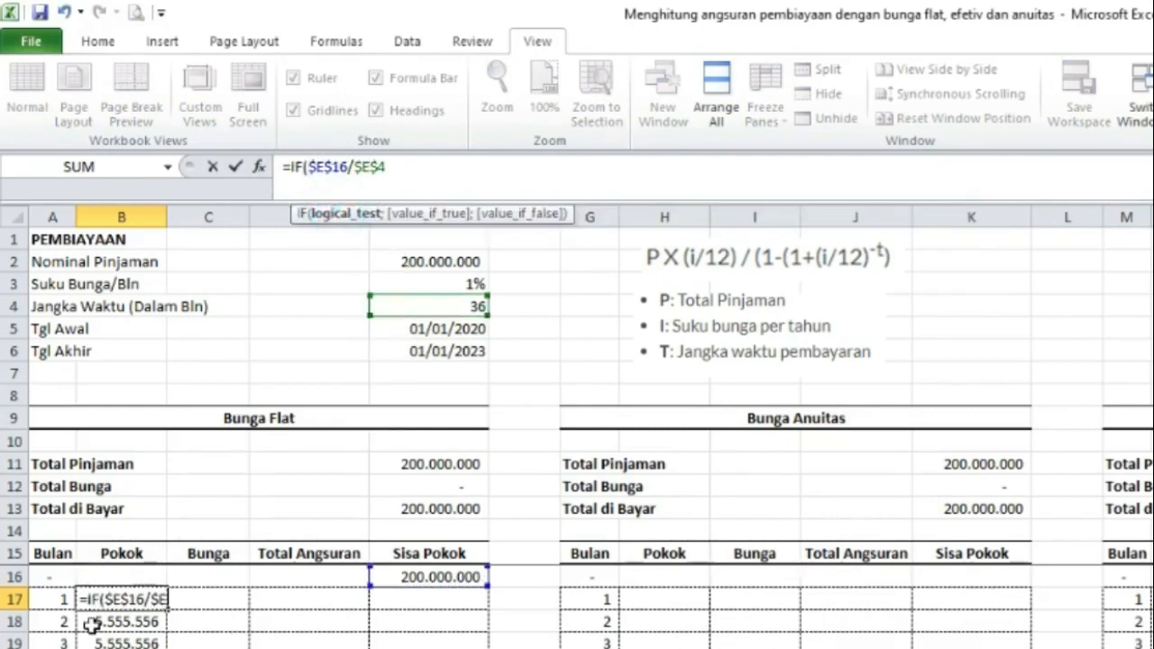
pyautogui.click(56, 598)
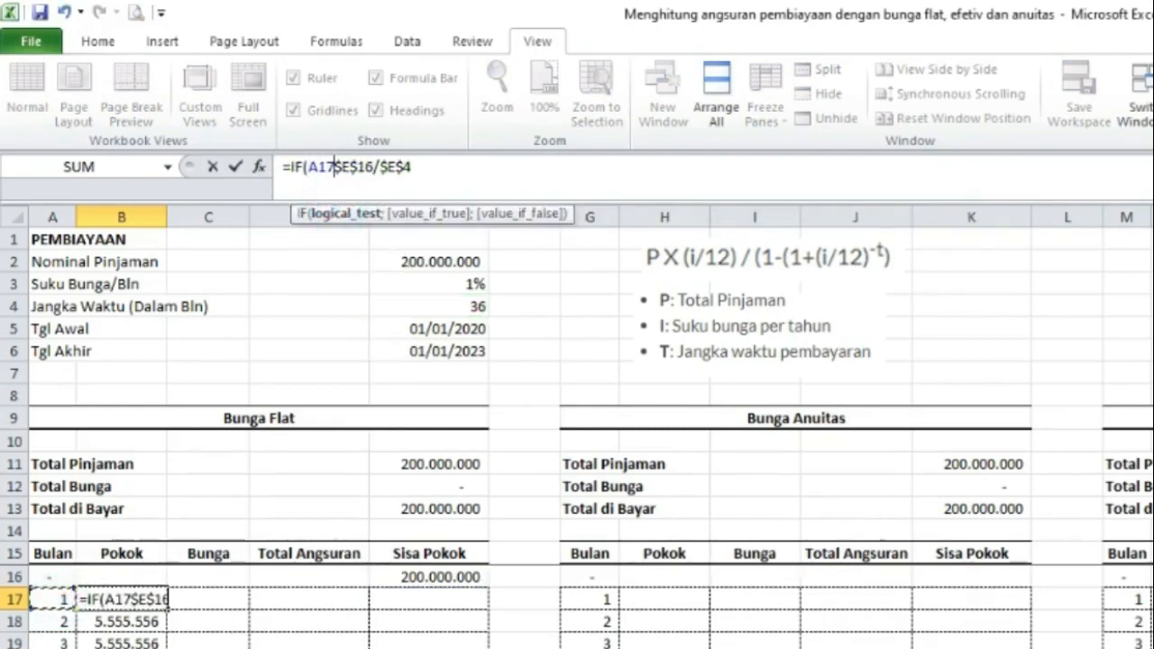
pyautogui.write(';')
pyautogui.press('BackSpace')
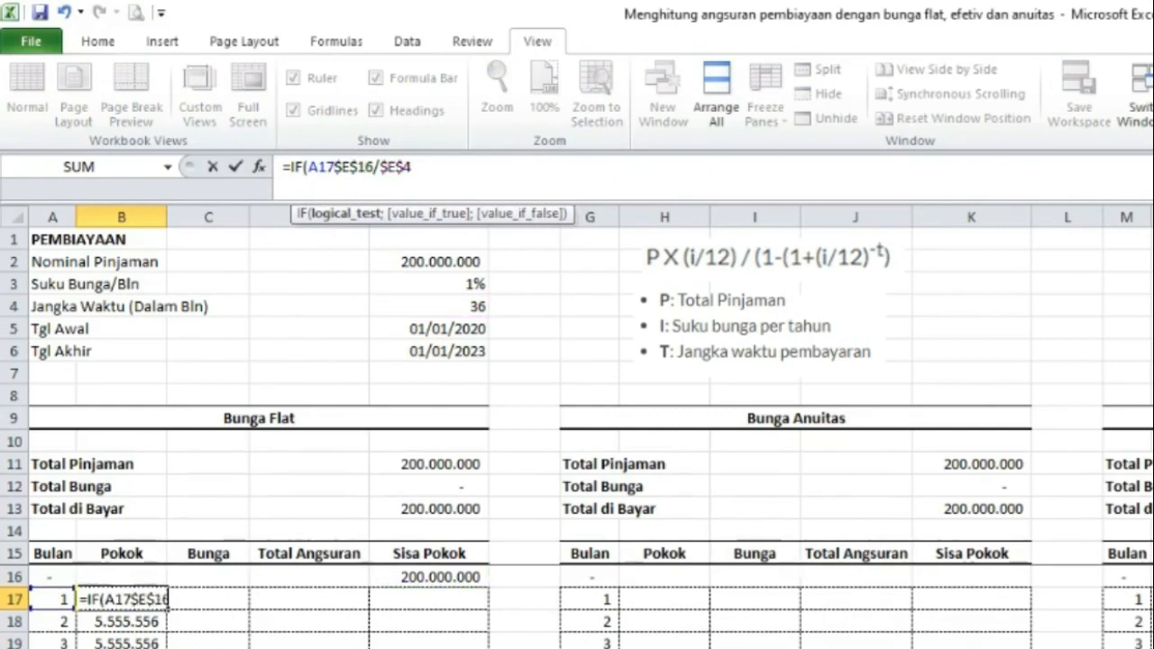
pyautogui.write('>')
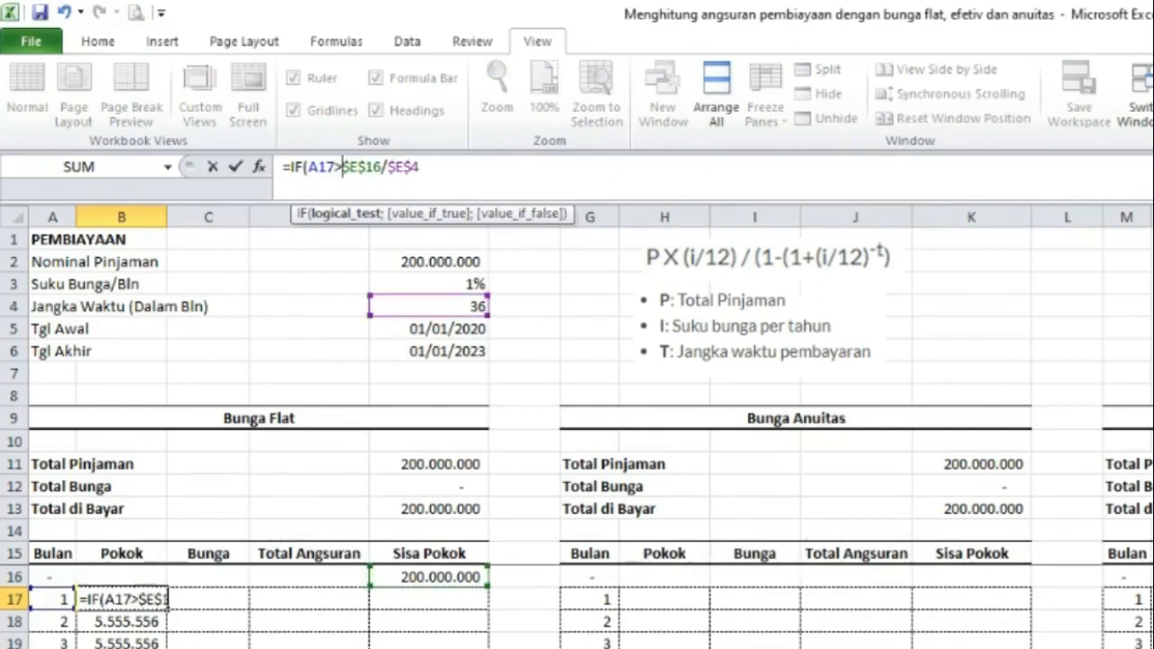
pyautogui.click(422, 304)
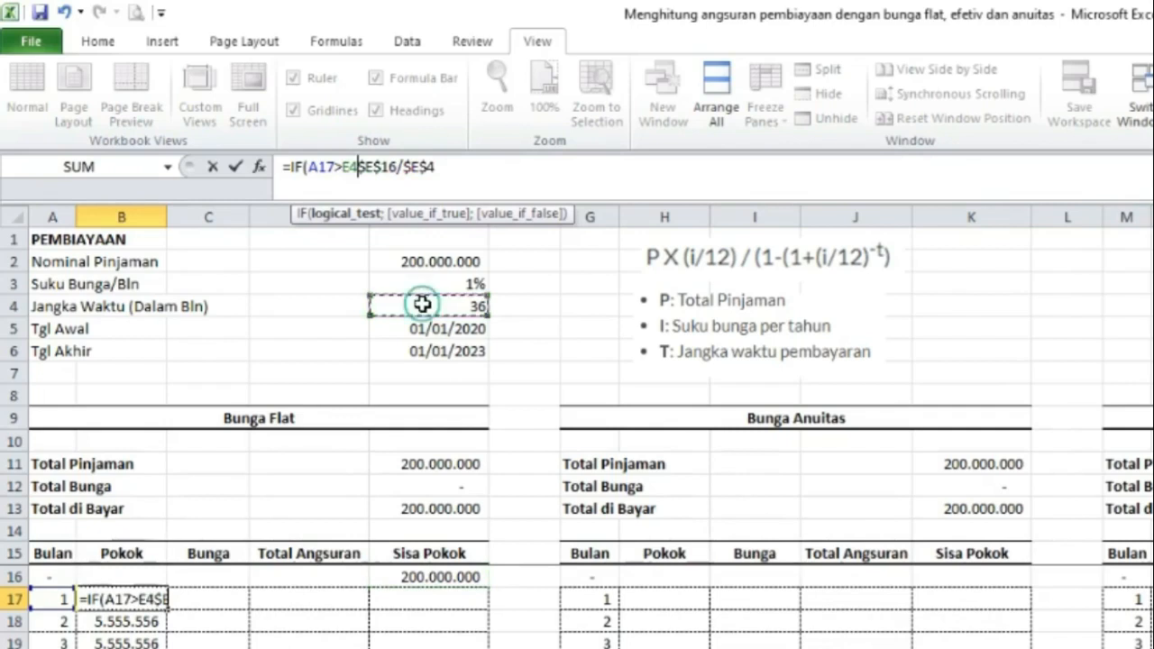
pyautogui.press('F4')
pyautogui.write(';0;')
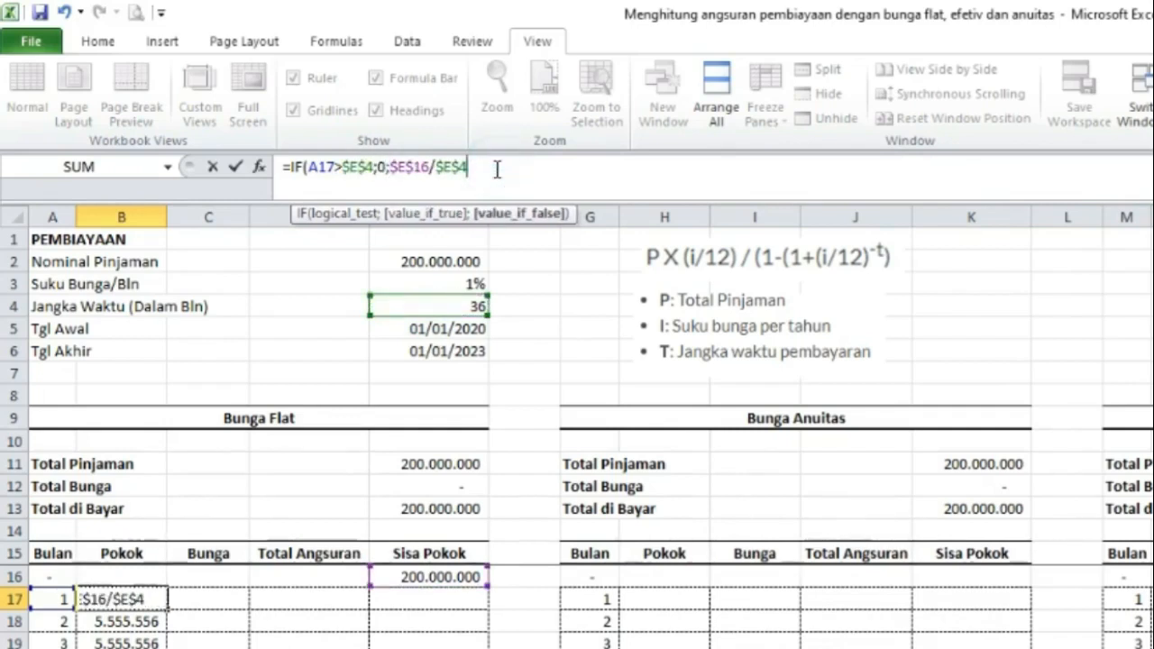
pyautogui.press('Return')
# Fill the revised Pokok formula down the column through month 60.
pyautogui.click(126, 599)
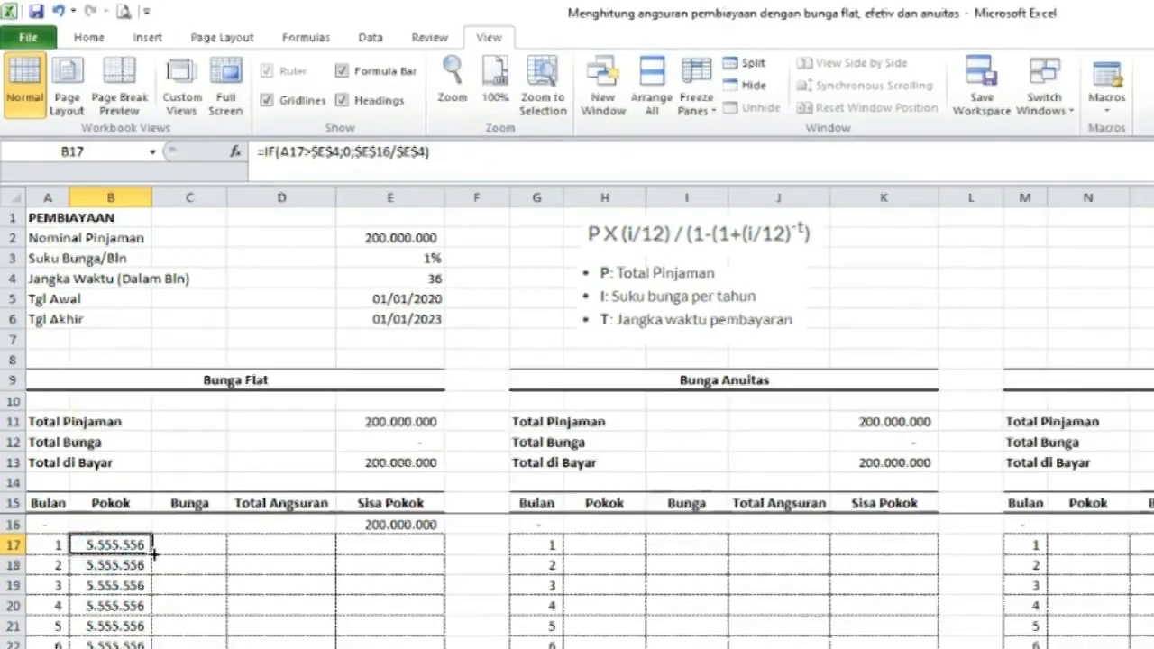
pyautogui.doubleClick(167, 610)
pyautogui.scroll(-12, 127, 478)
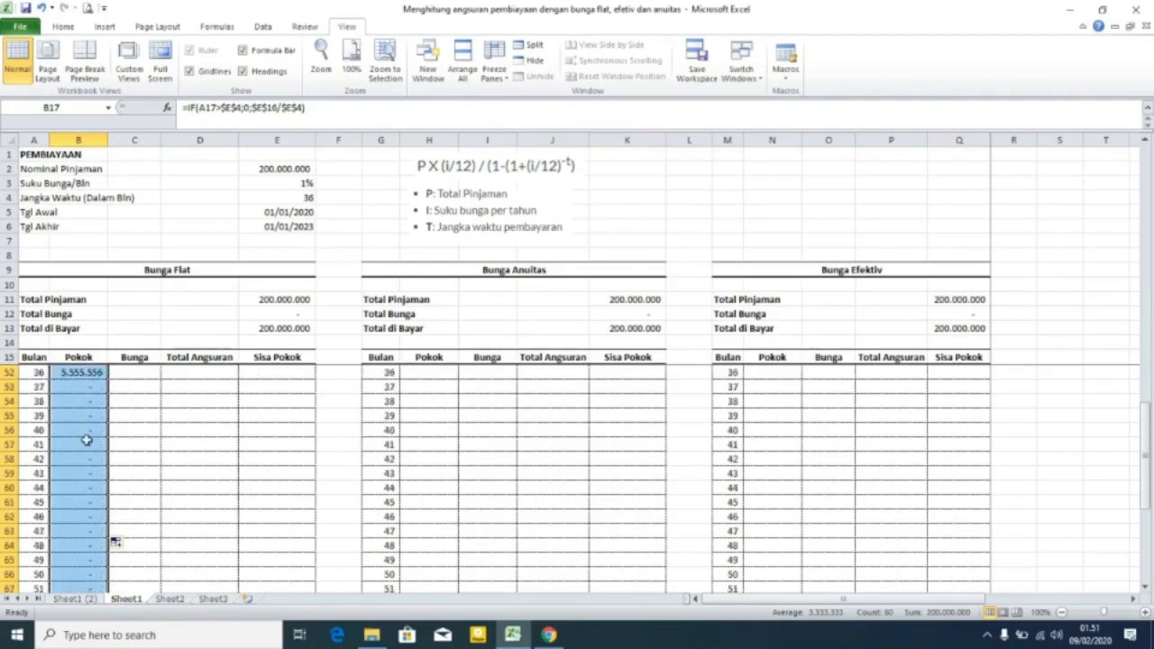
# Try loan terms of 24 and then 12 months in the term cell to test the Pokok schedule.
pyautogui.scroll(2, 86, 440)
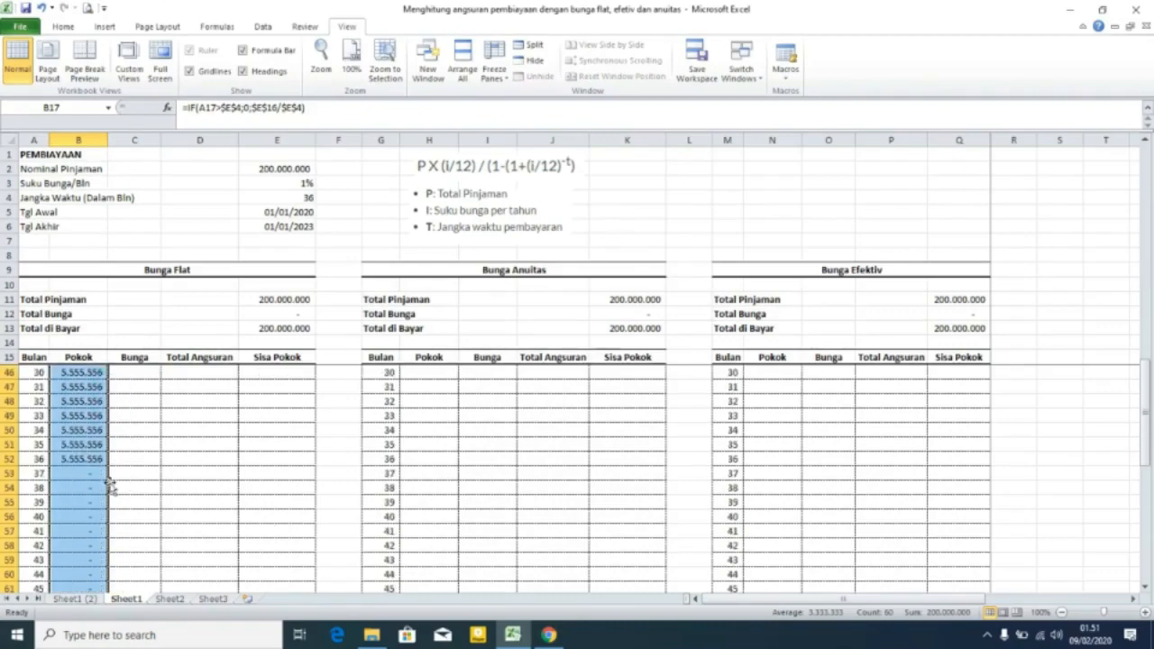
pyautogui.click(303, 197)
pyautogui.write('24')
pyautogui.click(332, 200)
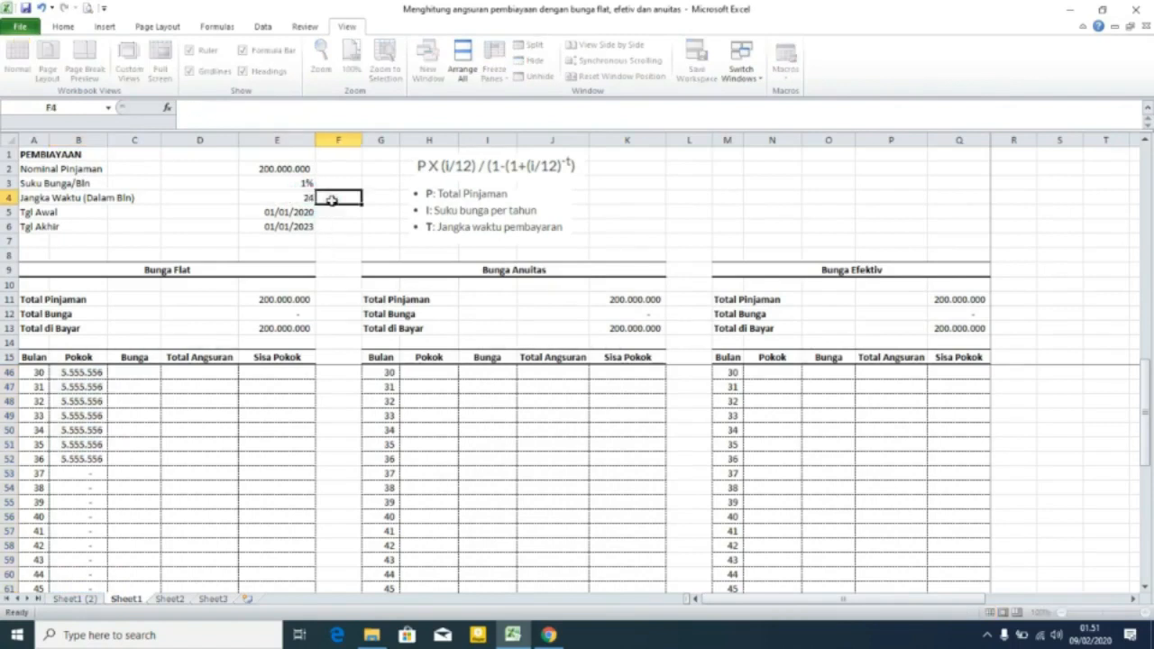
pyautogui.scroll(5, 154, 448)
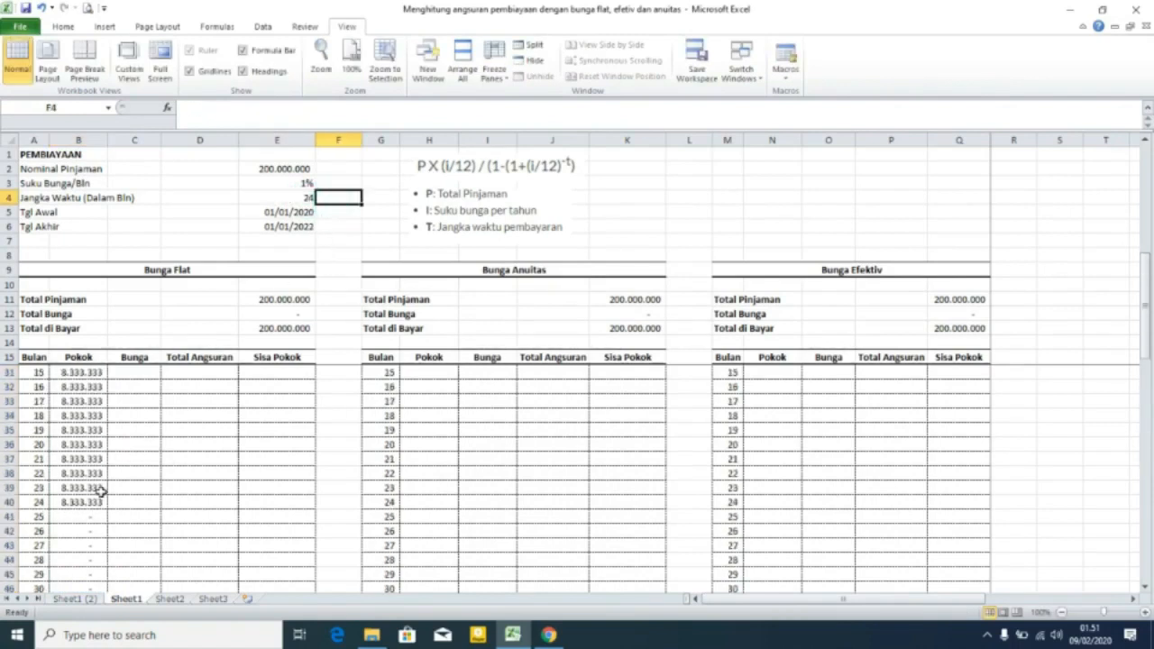
pyautogui.click(306, 199)
pyautogui.write('12')
pyautogui.click(332, 199)
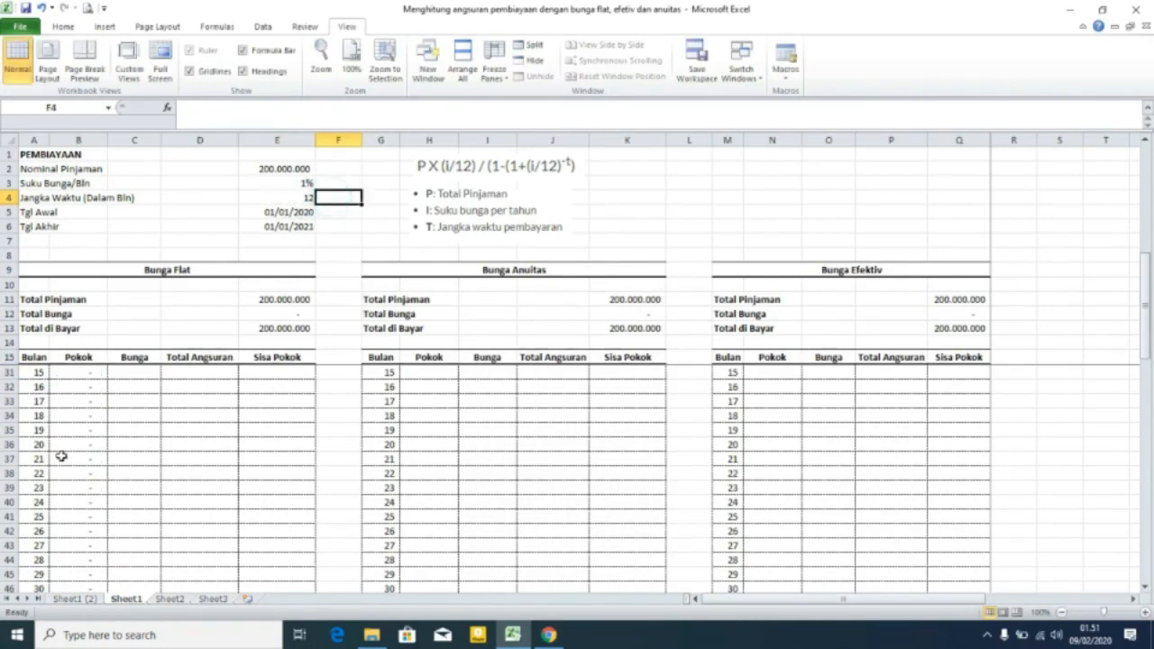
# Set the loan term to 60 months.
pyautogui.scroll(5, 63, 459)
pyautogui.click(307, 197)
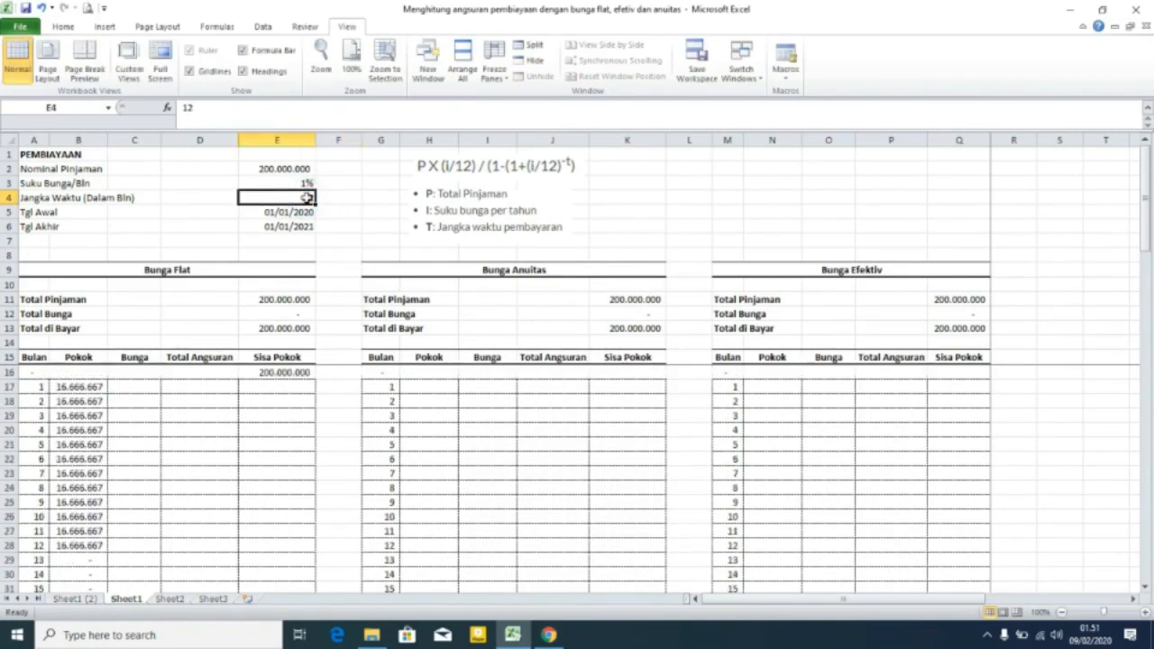
pyautogui.write('60')
pyautogui.press('Return')
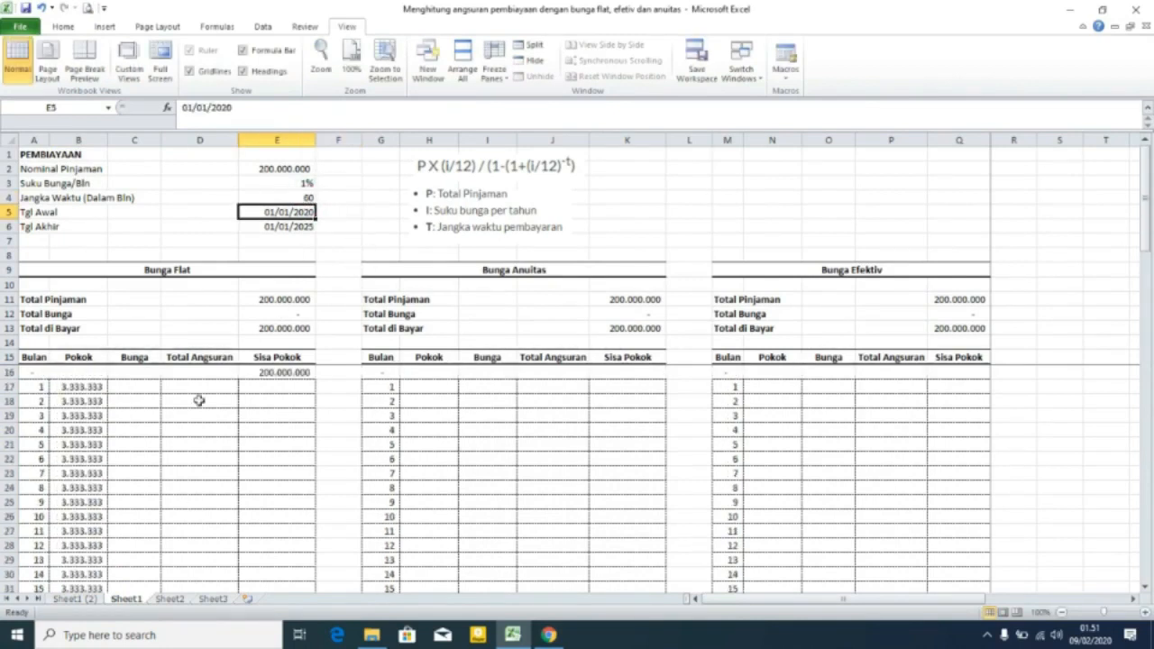
pyautogui.scroll(-8, 56, 468)
pyautogui.scroll(8, 56, 468)
pyautogui.write('36')
pyautogui.click(335, 199)
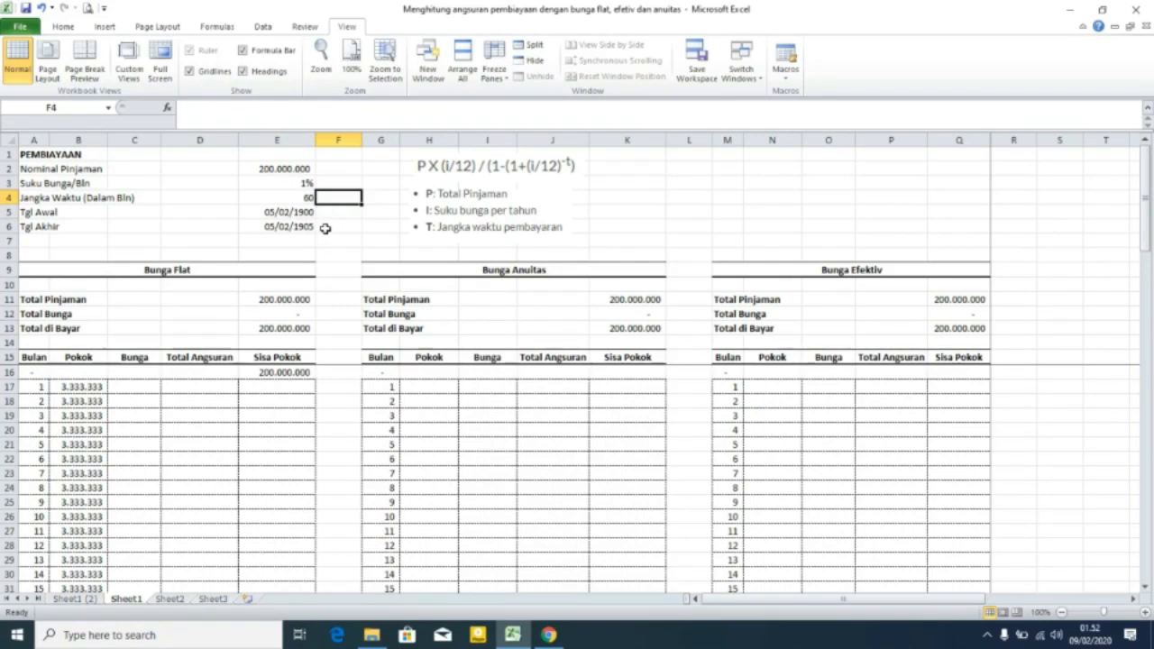
pyautogui.hotkey('ctrl', 'z')
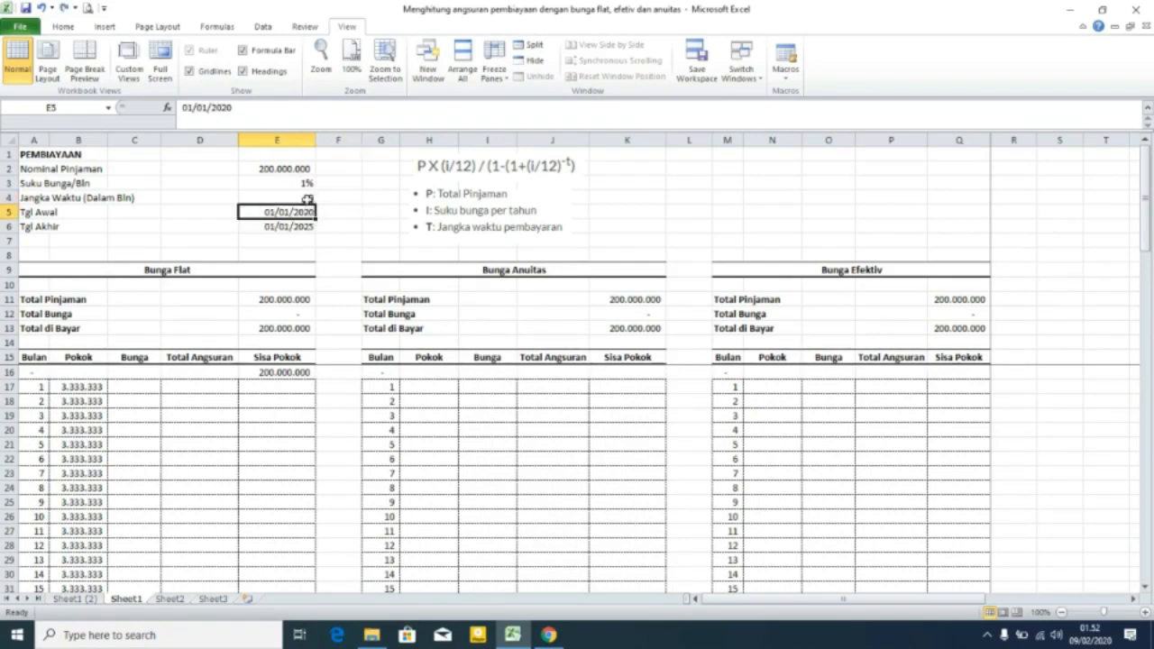
# Set the loan term back to 36 months.
pyautogui.click(307, 198)
pyautogui.write('36')
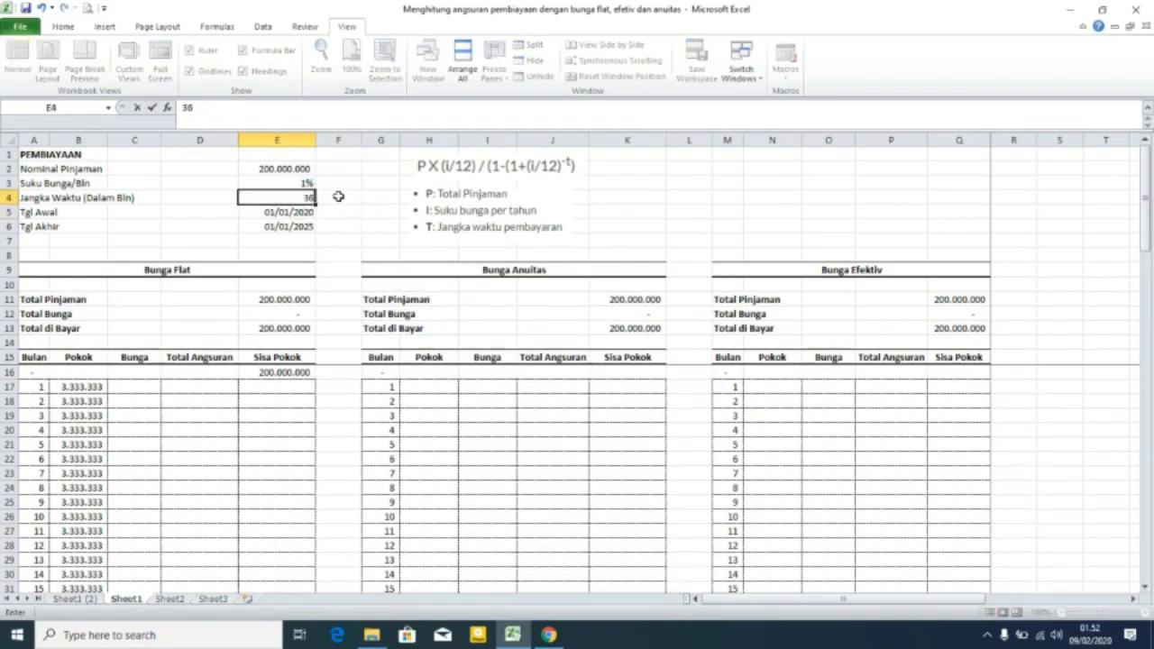
pyautogui.click(338, 196)
pyautogui.scroll(-10, 167, 415)
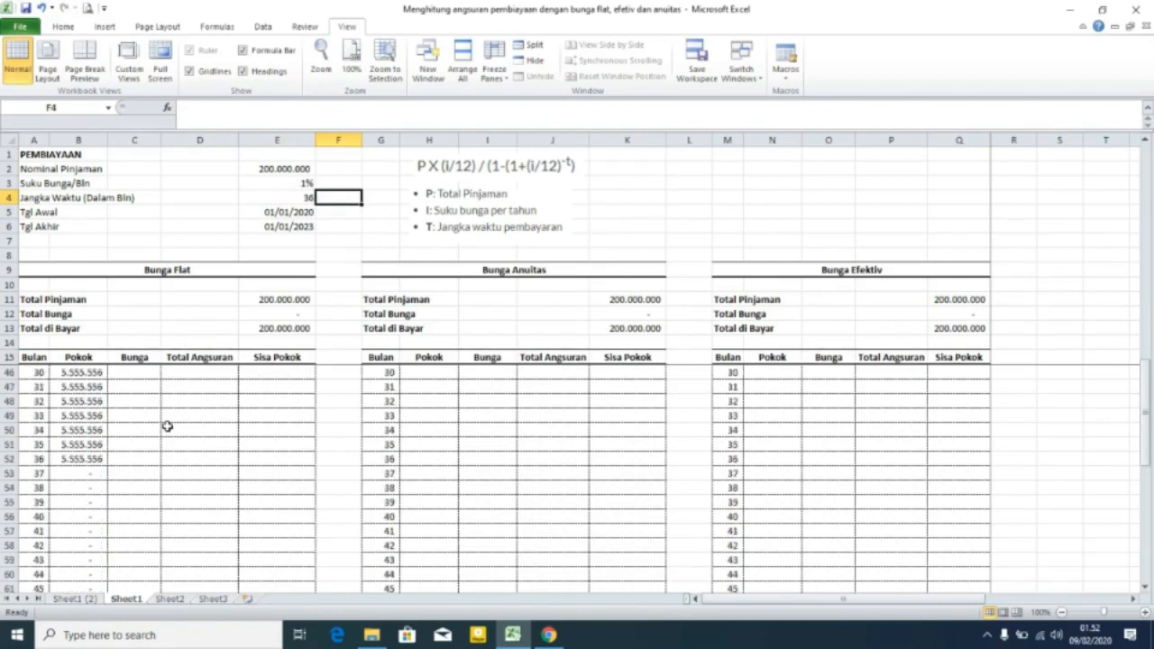
pyautogui.click(80, 416)
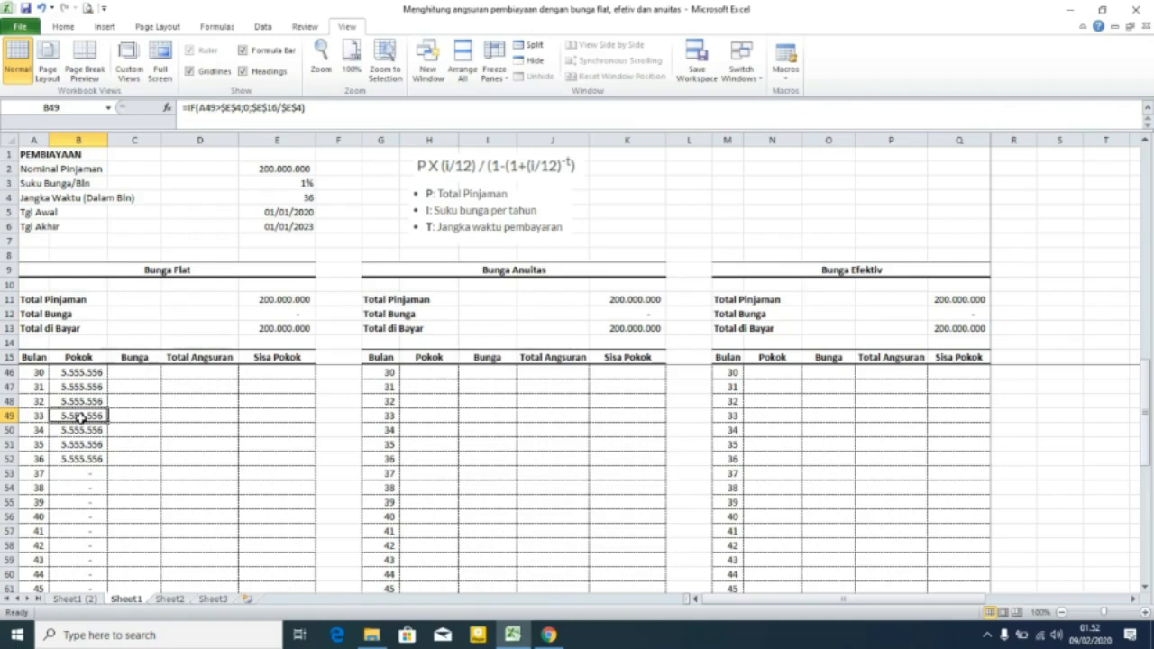
pyautogui.scroll(10, 79, 416)
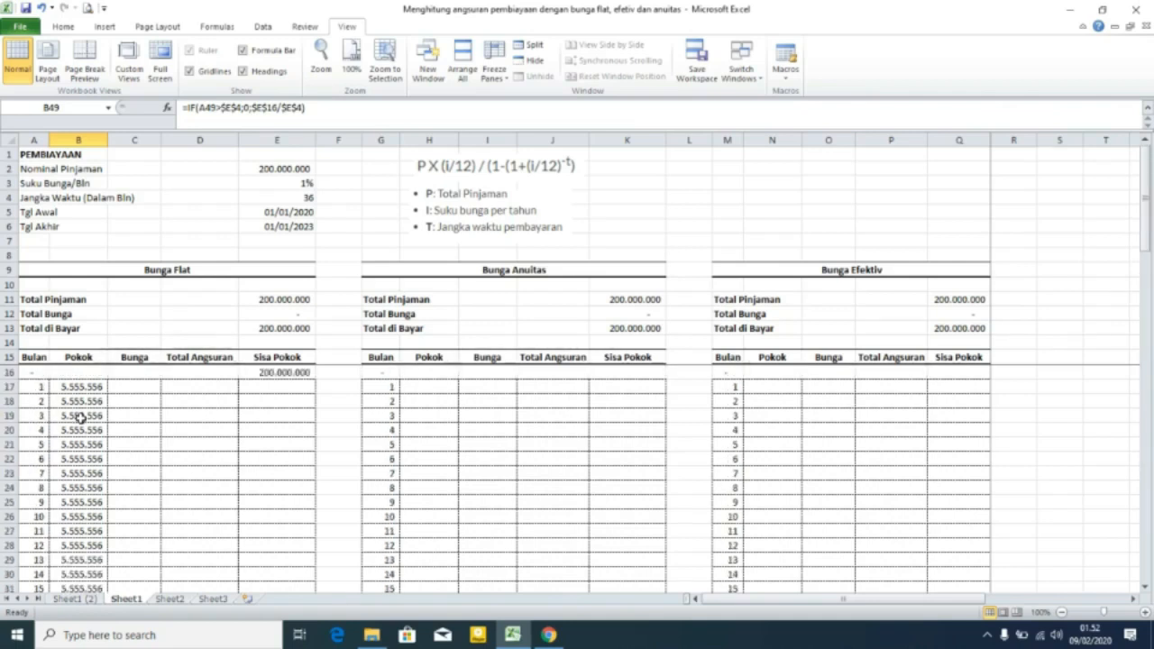
# Enter the flat interest formula =$E$16*$E$3 in the first Bunga cell, C17.
pyautogui.click(118, 386)
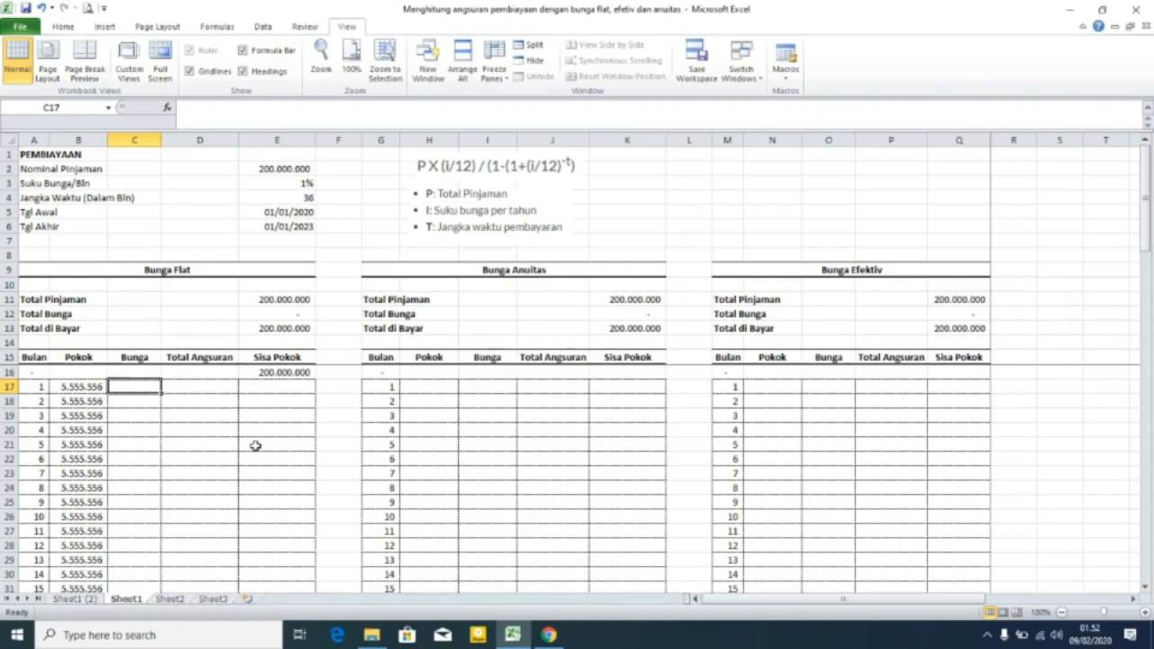
pyautogui.write('=')
pyautogui.click(311, 373)
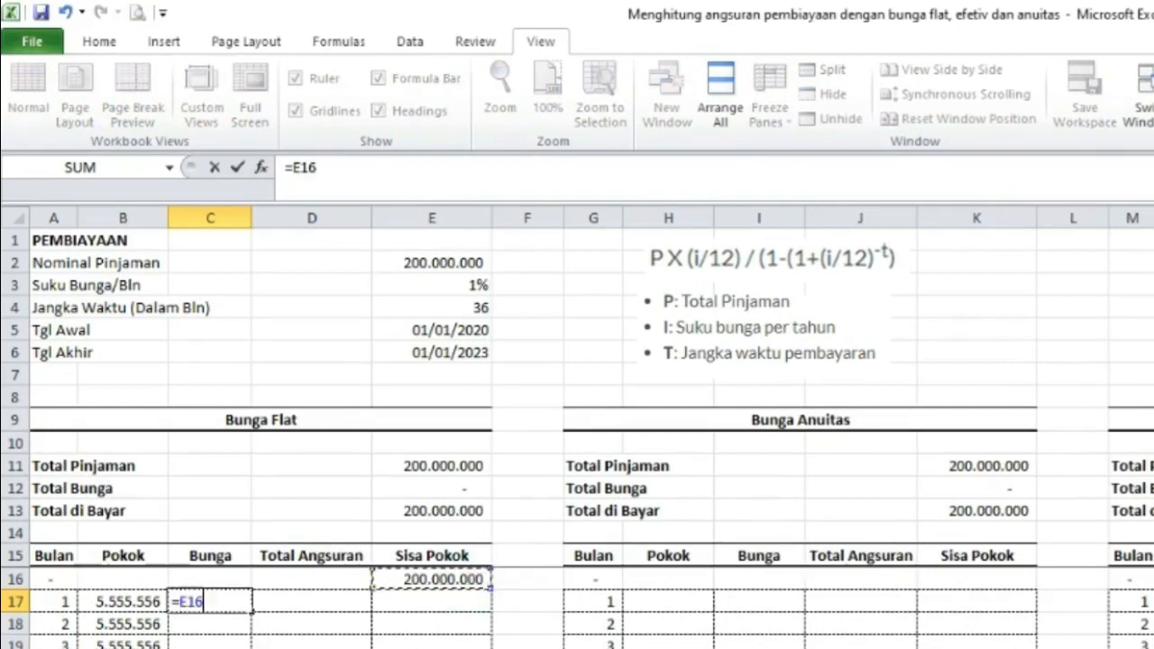
pyautogui.press('F4')
pyautogui.write('*')
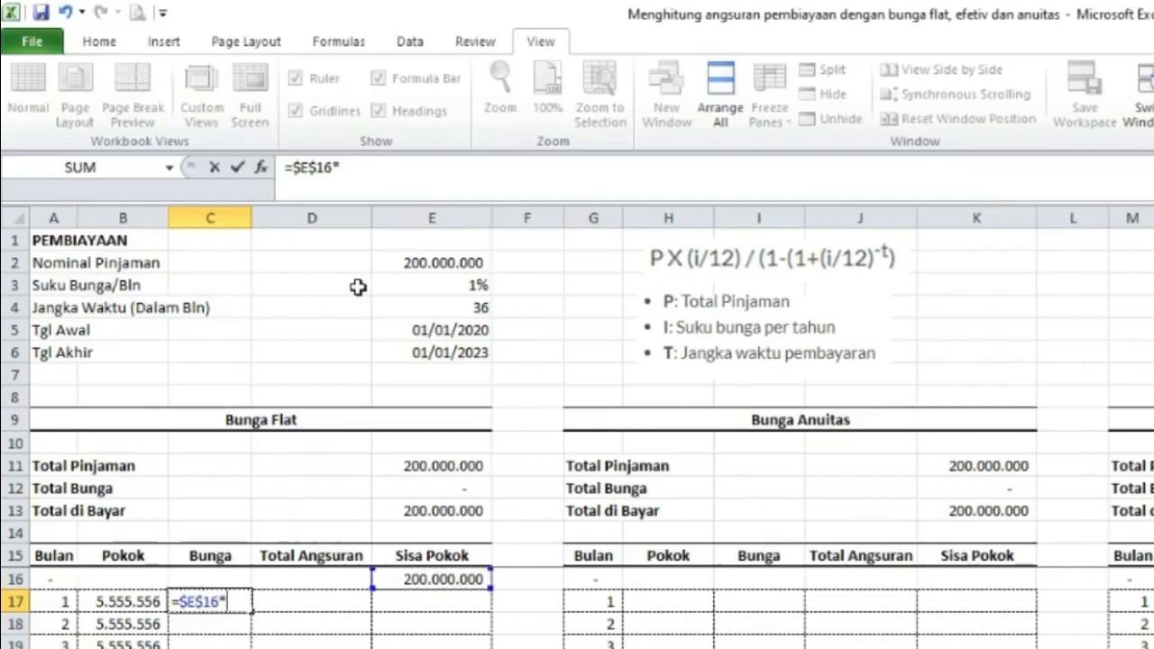
pyautogui.click(457, 285)
pyautogui.press('F4')
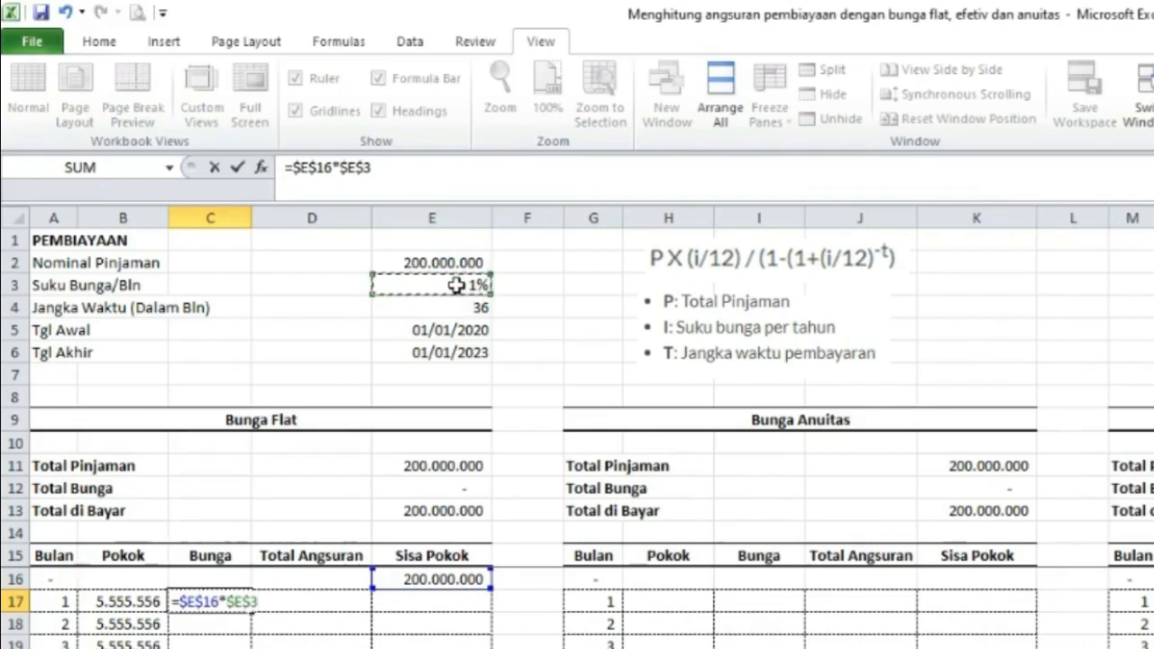
pyautogui.press('Return')
# Change C17's formula to =IF(A17>$E$4;0;$E$16*$E$3) so months past the term get zero interest.
pyautogui.click(200, 601)
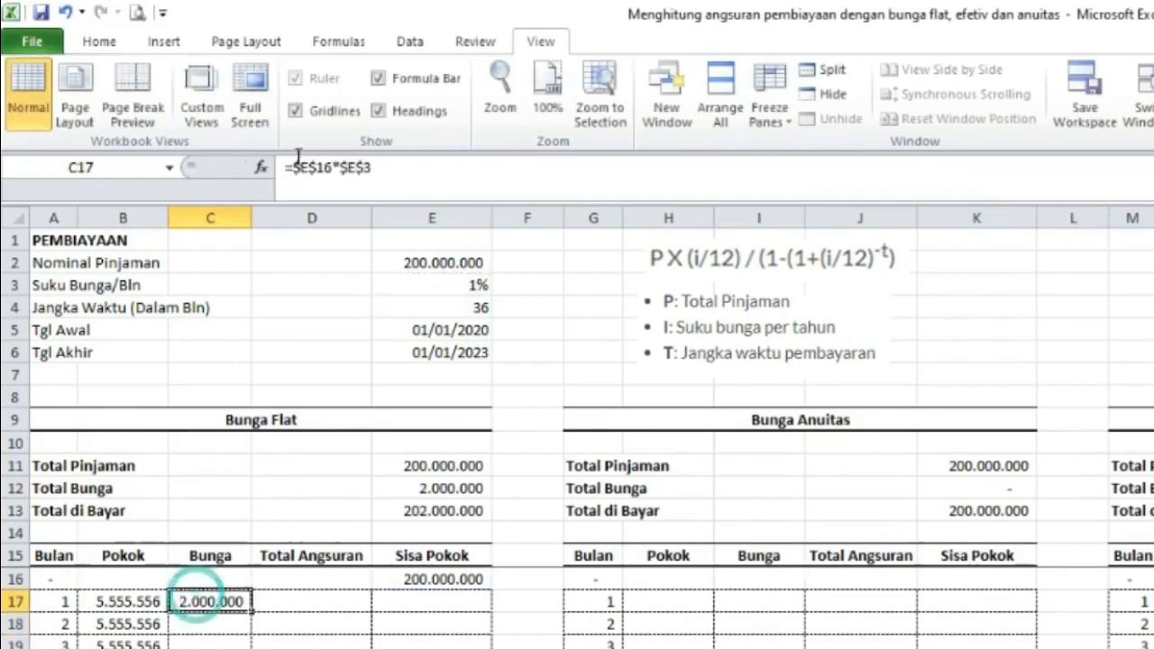
pyautogui.click(292, 160)
pyautogui.write('if')
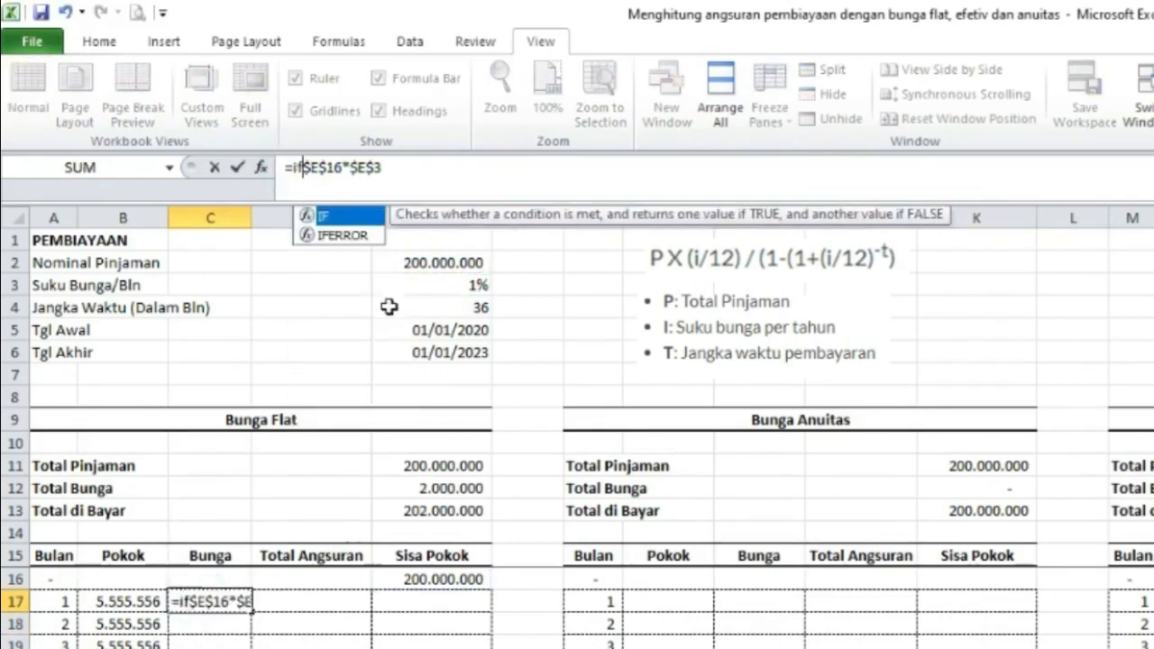
pyautogui.doubleClick(324, 216)
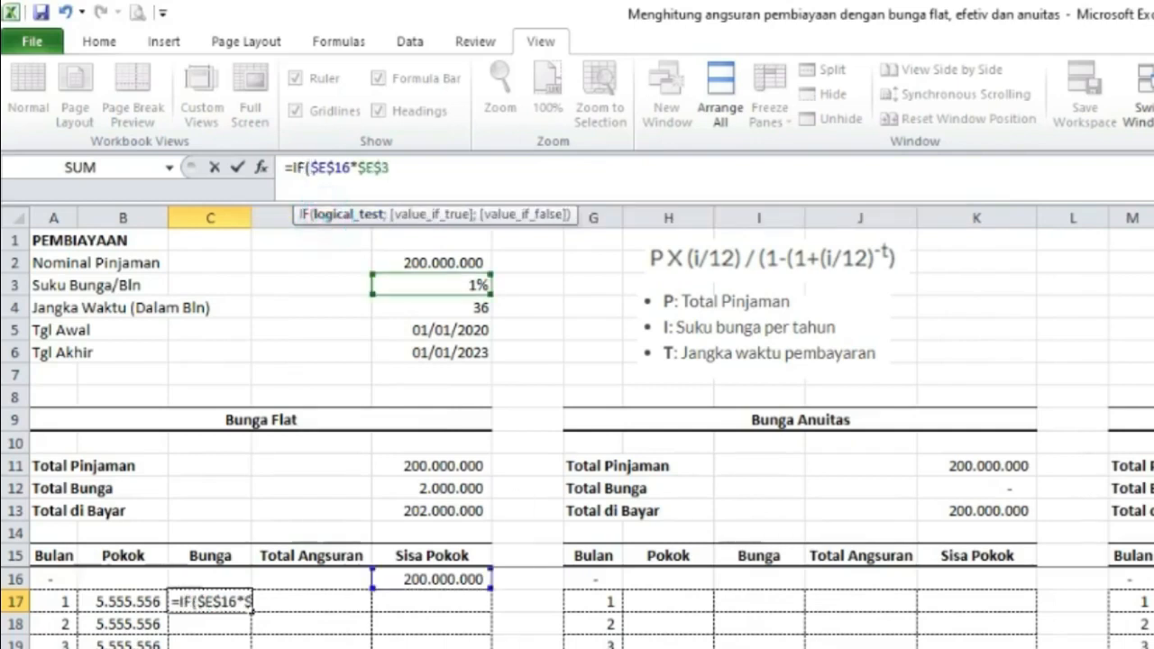
pyautogui.click(61, 602)
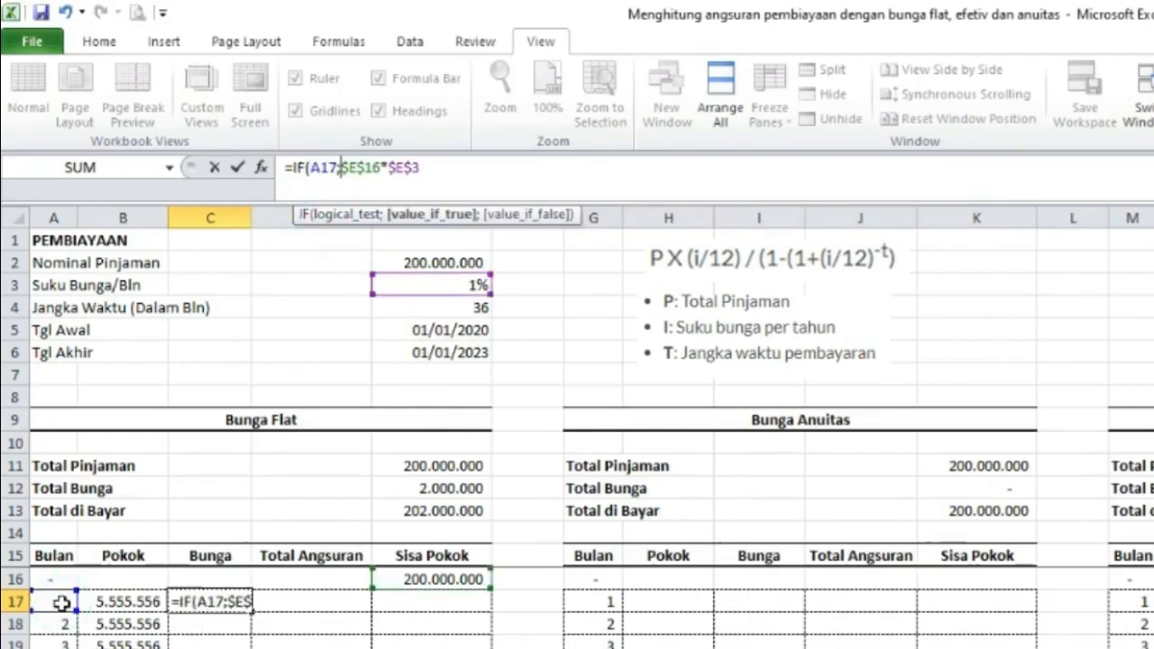
pyautogui.write('>')
pyautogui.click(433, 309)
pyautogui.press('F4')
pyautogui.write(';0;')
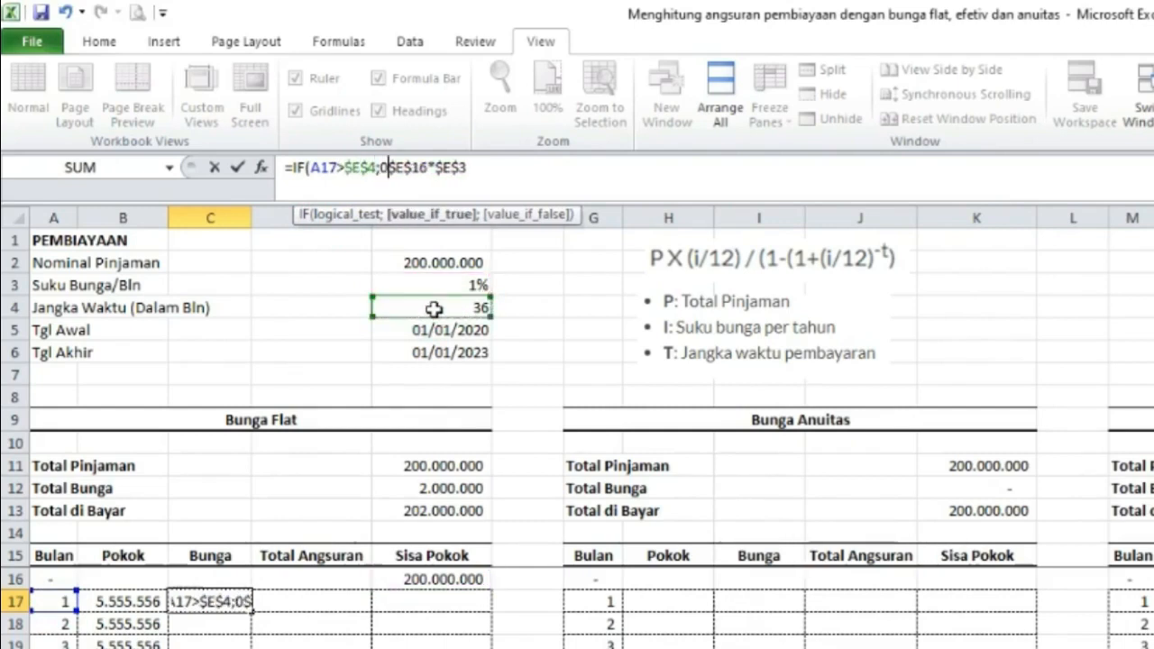
pyautogui.click(489, 168)
pyautogui.write(')')
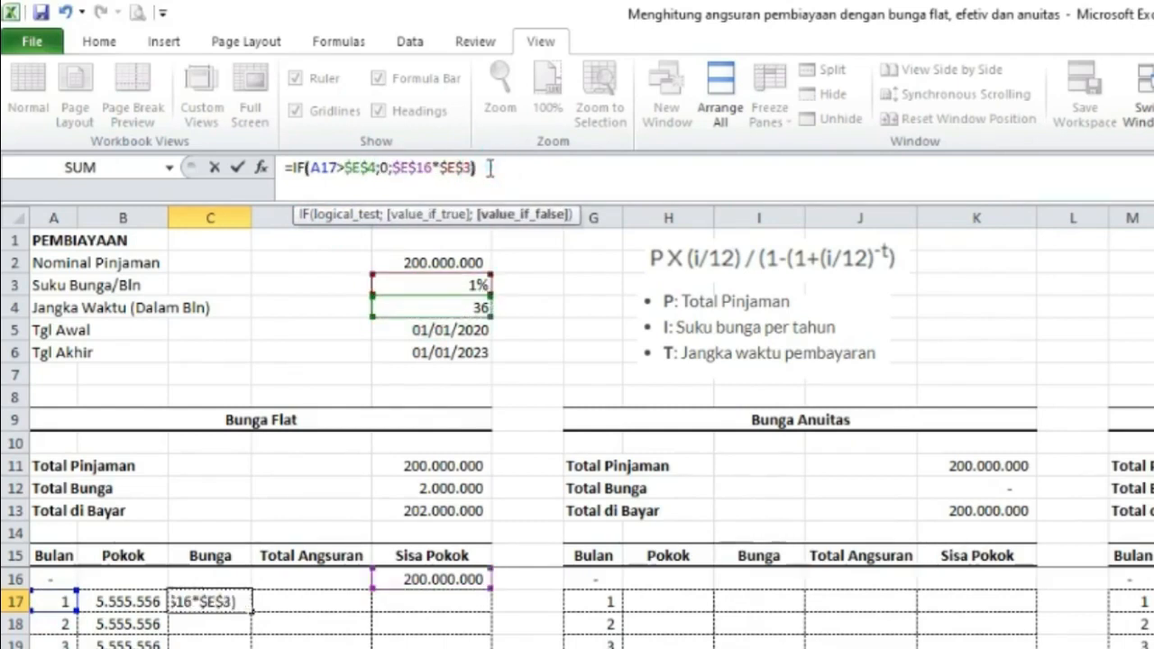
pyautogui.press('Return')
# Fill the Bunga formula down the column through month 60.
pyautogui.click(211, 601)
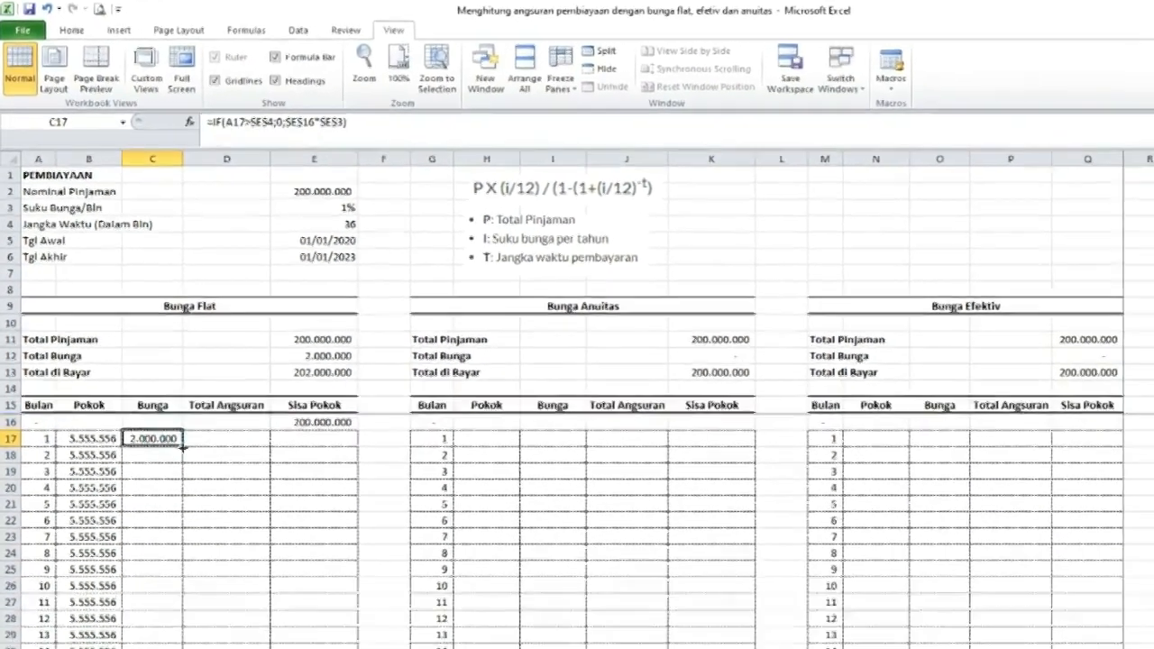
pyautogui.doubleClick(219, 538)
pyautogui.scroll(-13, 233, 640)
pyautogui.scroll(14, 172, 478)
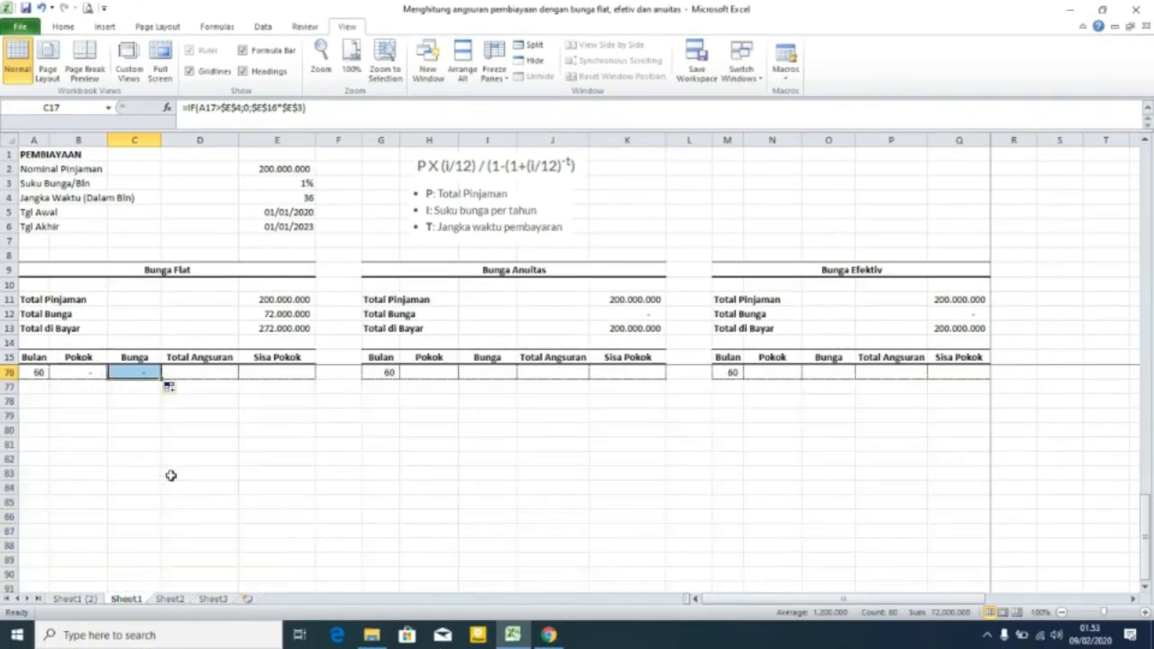
# Enter =B17+C17 in D17 to total the first month's installment.
pyautogui.click(195, 388)
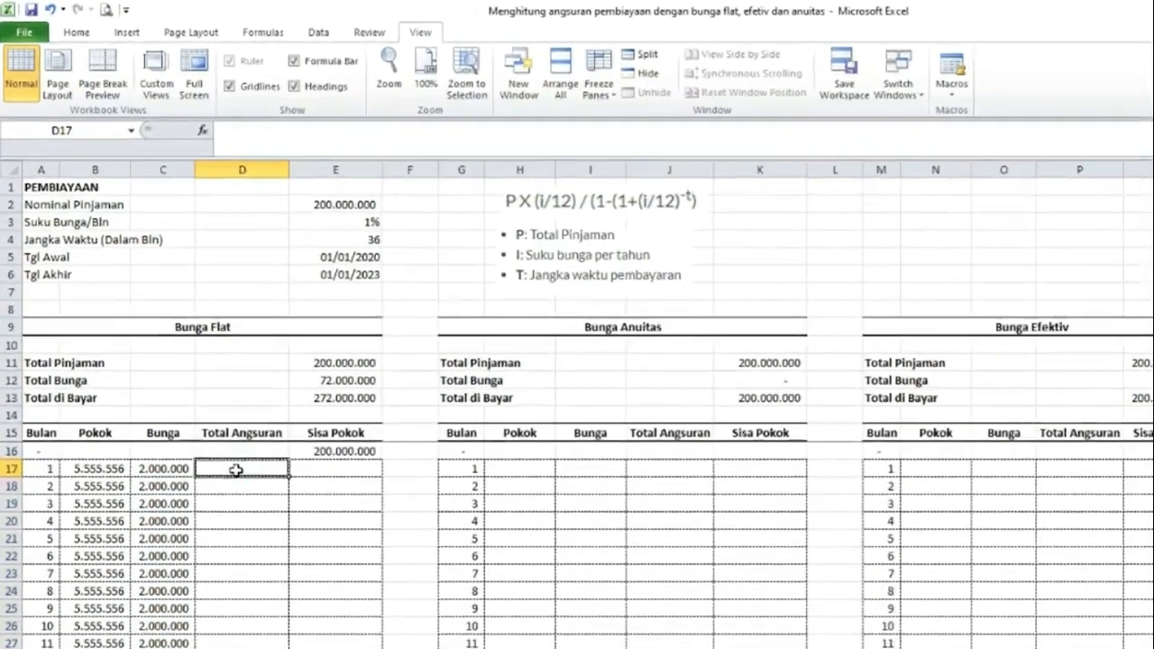
pyautogui.write('=B17+C17')
pyautogui.press('Return')
# Fill the Total Angsuran formula down the column.
pyautogui.click(310, 601)
pyautogui.doubleClick(370, 612)
pyautogui.scroll(-16, 392, 613)
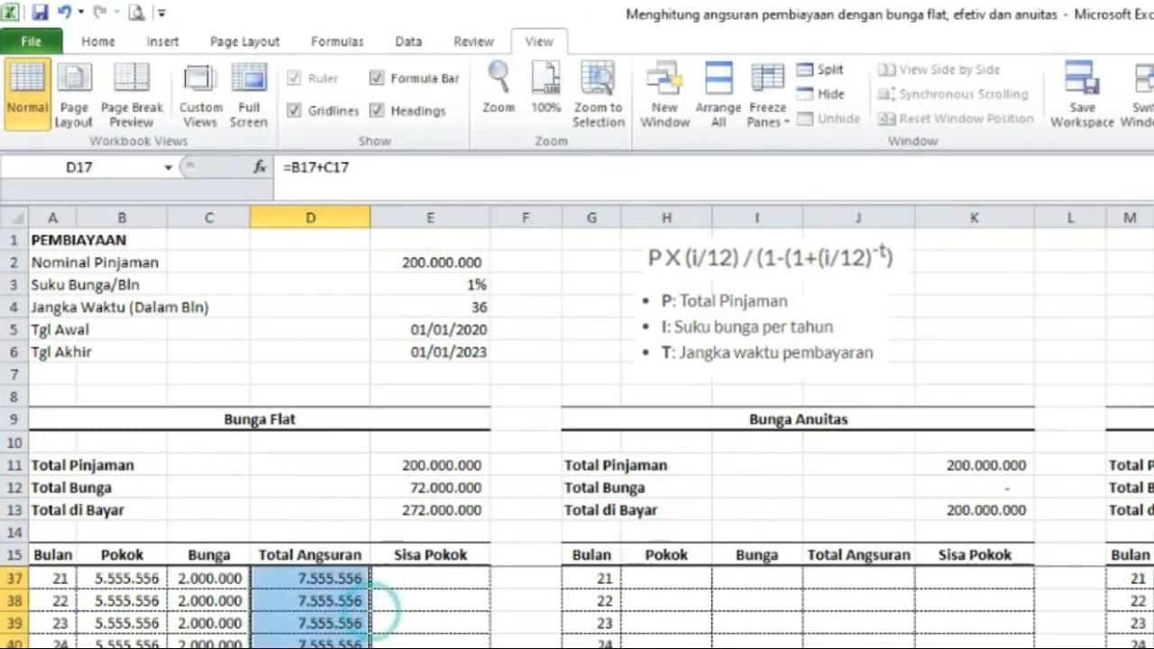
pyautogui.scroll(9, 391, 613)
pyautogui.scroll(7, 391, 613)
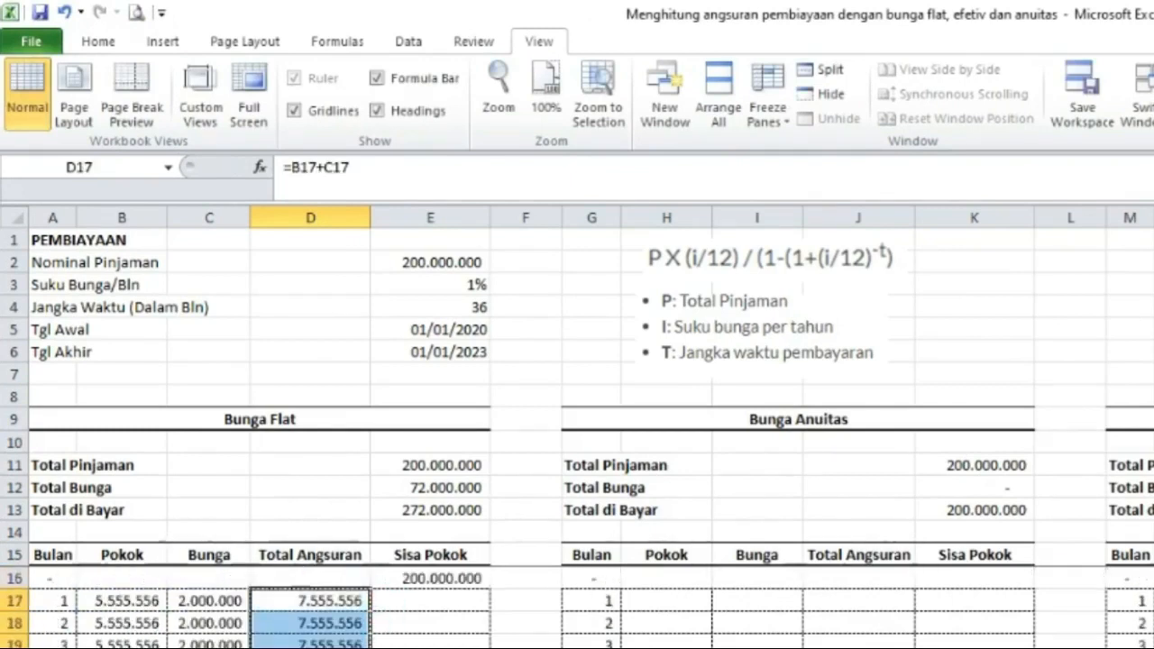
# Enter =E16-B17 in E17 to compute the remaining principal.
pyautogui.click(428, 600)
pyautogui.write('=')
pyautogui.press('Up')
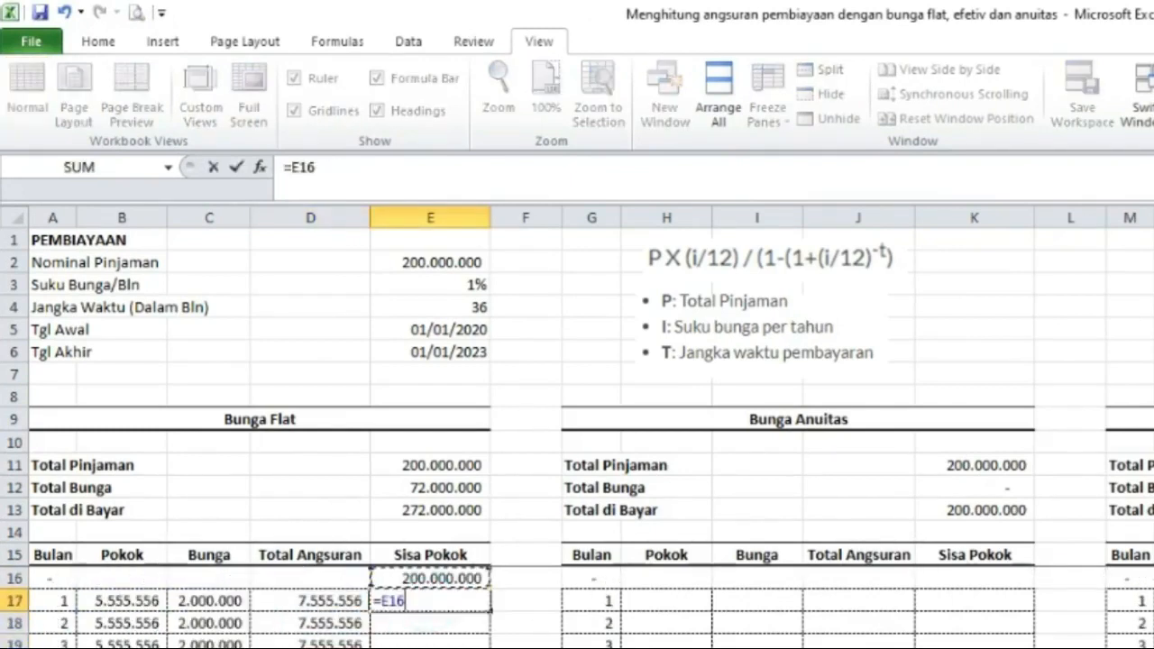
pyautogui.write('-')
pyautogui.press('Left')
pyautogui.press('Left')
pyautogui.press('Left')
pyautogui.press('Return')
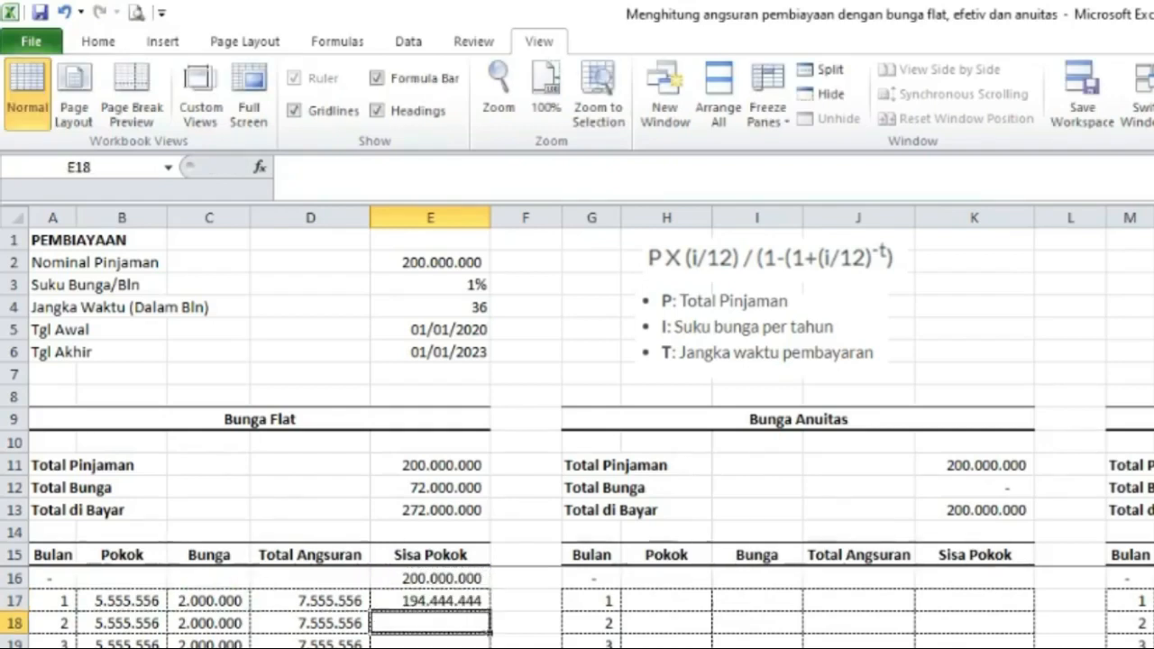
# Fill the Sisa Pokok formula down the column through month 60.
pyautogui.click(452, 600)
pyautogui.doubleClick(371, 463)
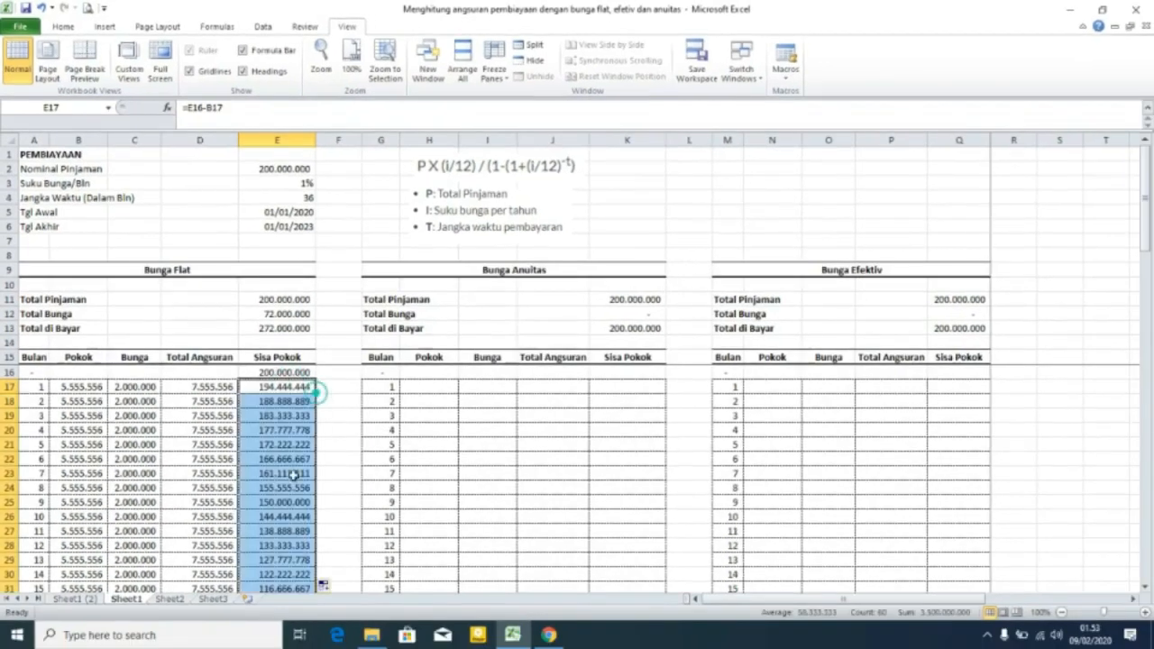
pyautogui.scroll(-12, 339, 599)
pyautogui.scroll(2, 336, 605)
pyautogui.scroll(1, 283, 505)
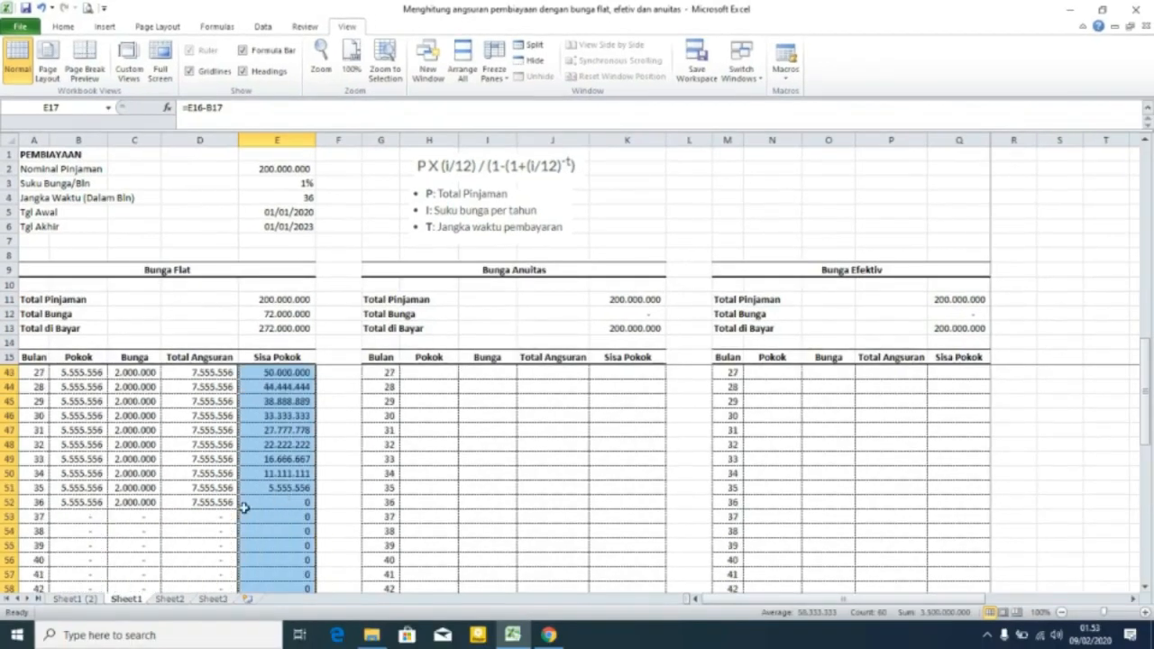
pyautogui.scroll(-6, 243, 508)
pyautogui.scroll(15, 245, 511)
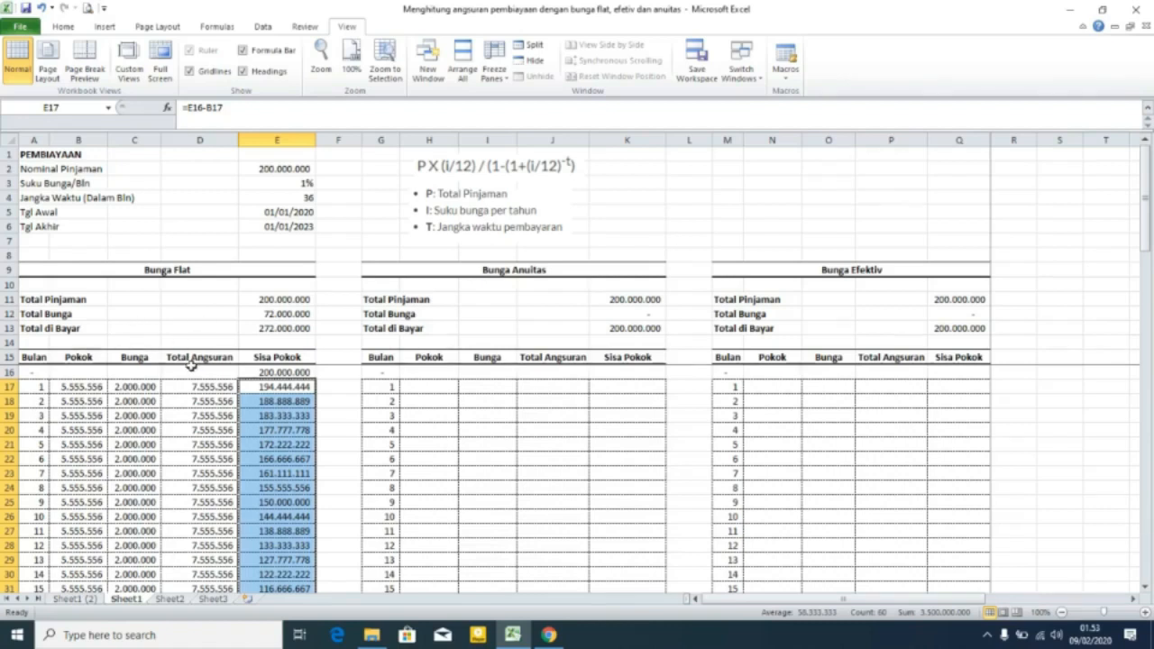
# Review the Bunga formula in C17 and the monthly rate formula in E3.
pyautogui.click(126, 387)
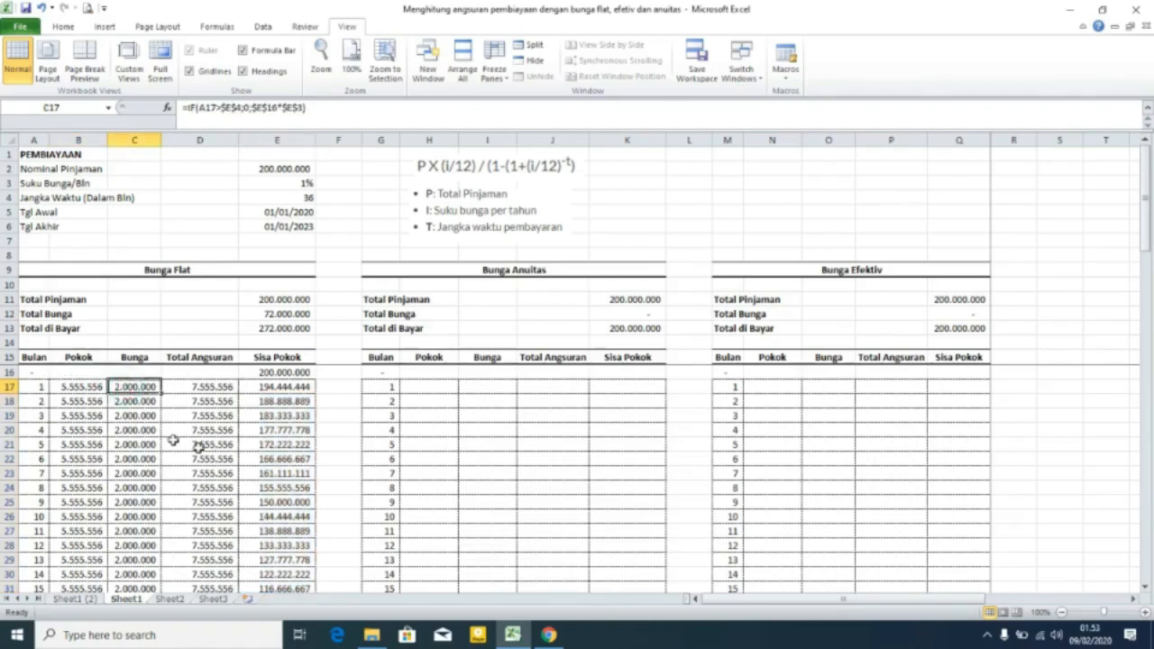
pyautogui.click(164, 273)
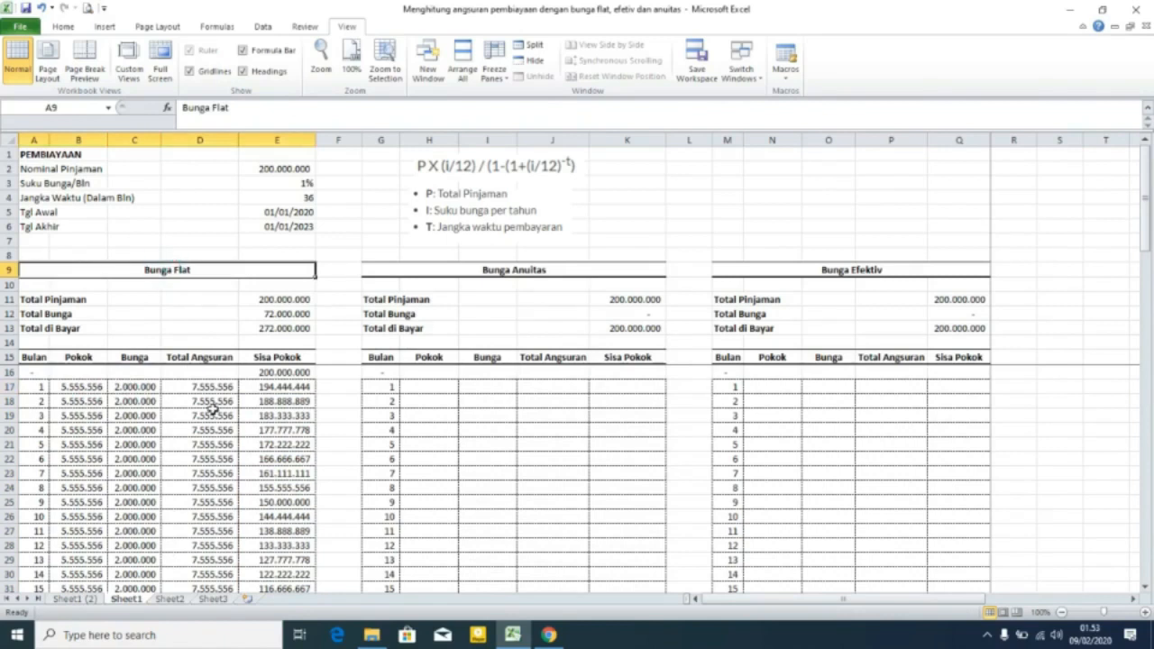
pyautogui.scroll(-12, 195, 402)
pyautogui.scroll(12, 199, 406)
pyautogui.click(286, 169)
pyautogui.click(298, 185)
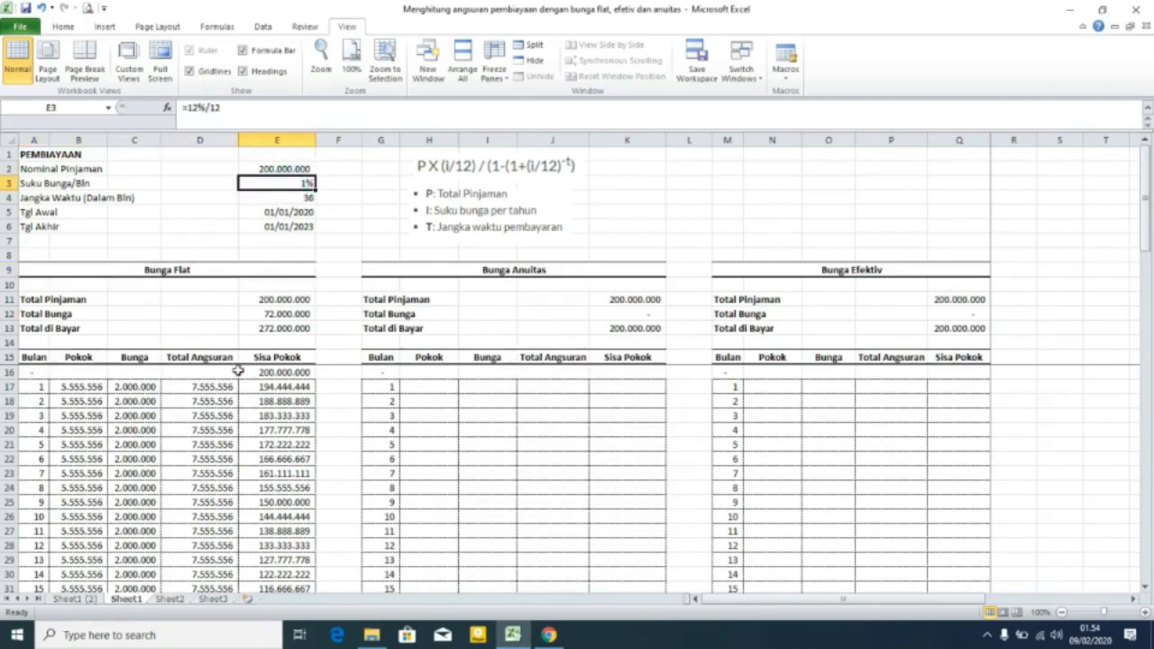
# Enter =E16 in K16 so the annuity table's starting Sisa Pokok equals the loan amount.
pyautogui.scroll(-9, 238, 371)
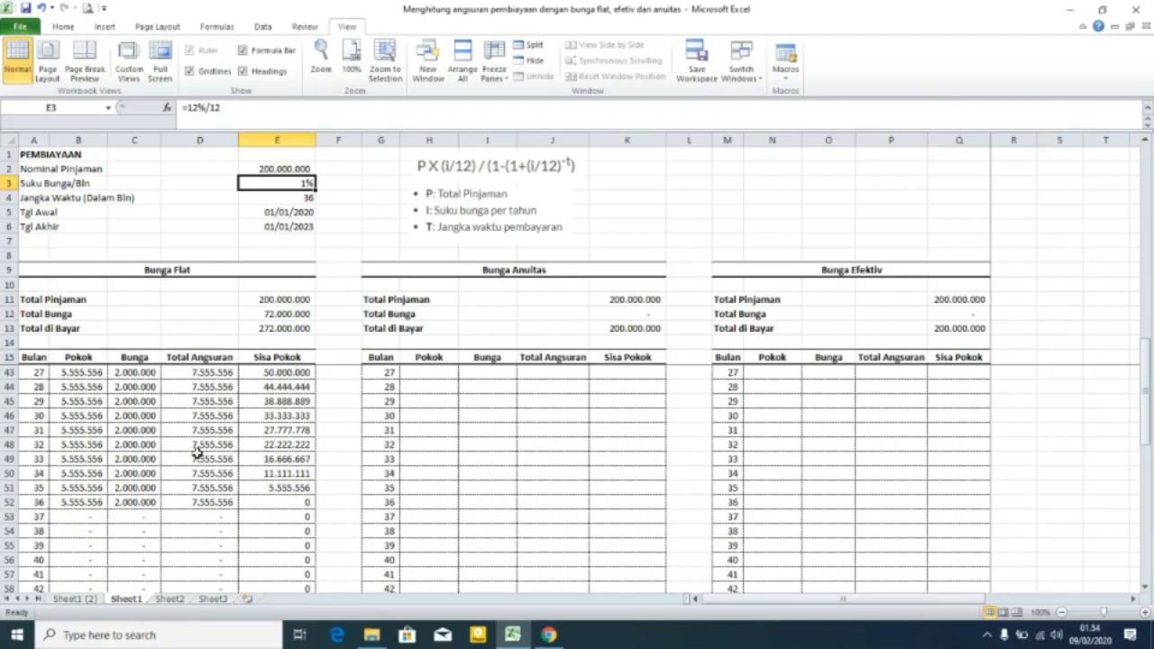
pyautogui.scroll(9, 198, 450)
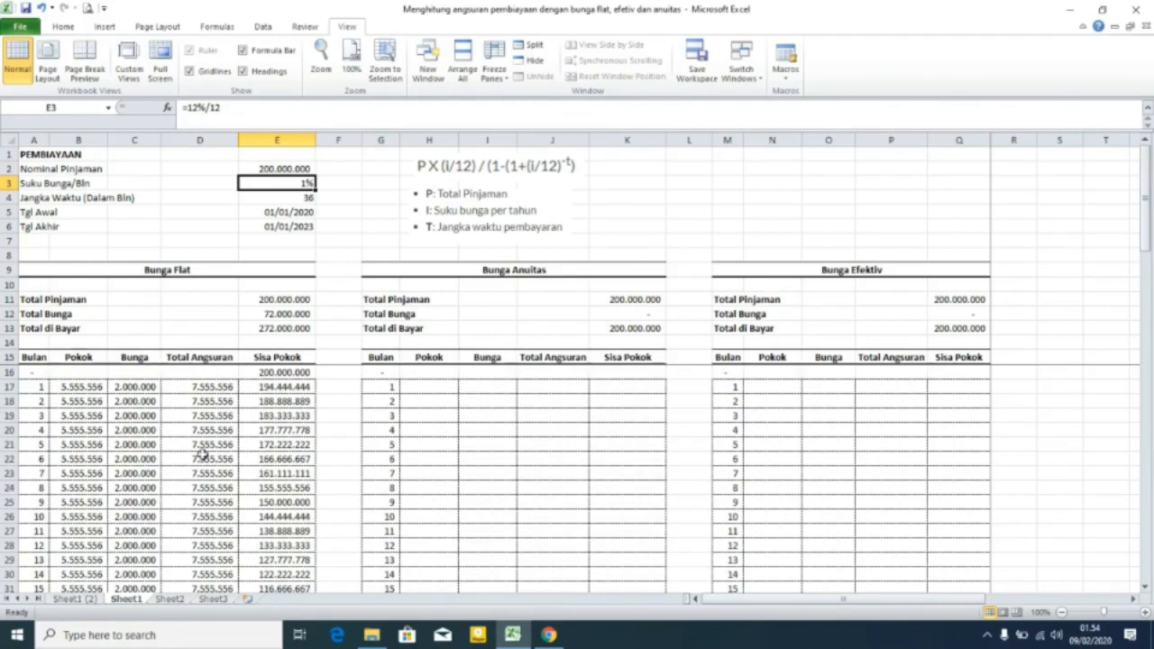
pyautogui.click(491, 269)
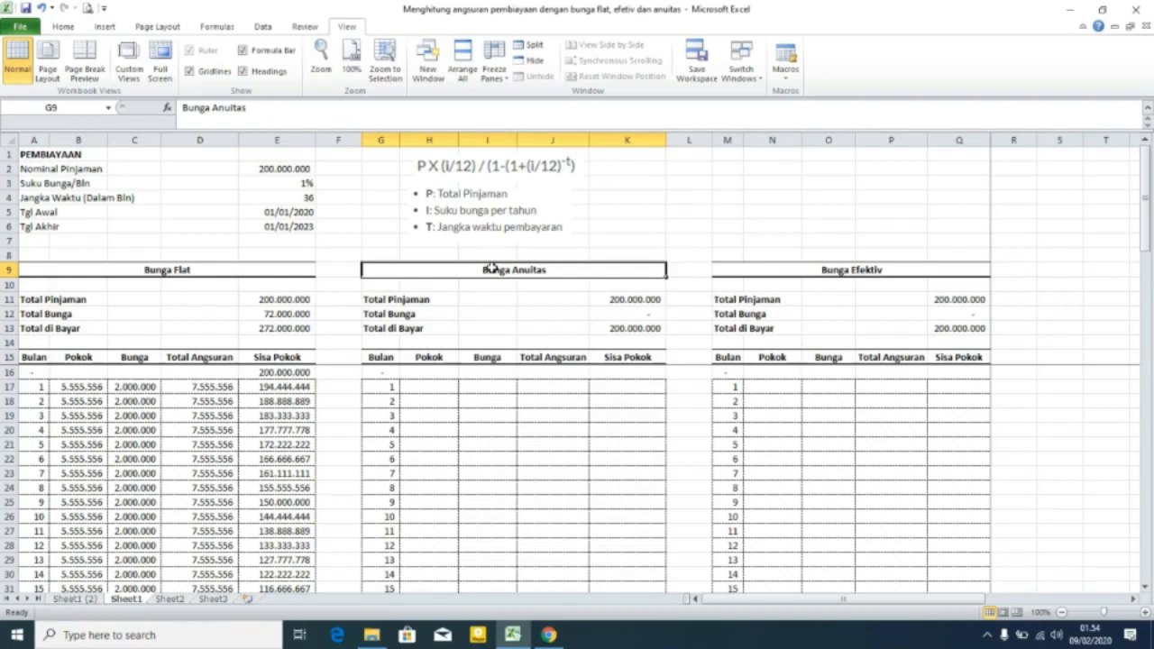
pyautogui.click(544, 389)
pyautogui.click(626, 372)
pyautogui.write('=')
pyautogui.write('E16')
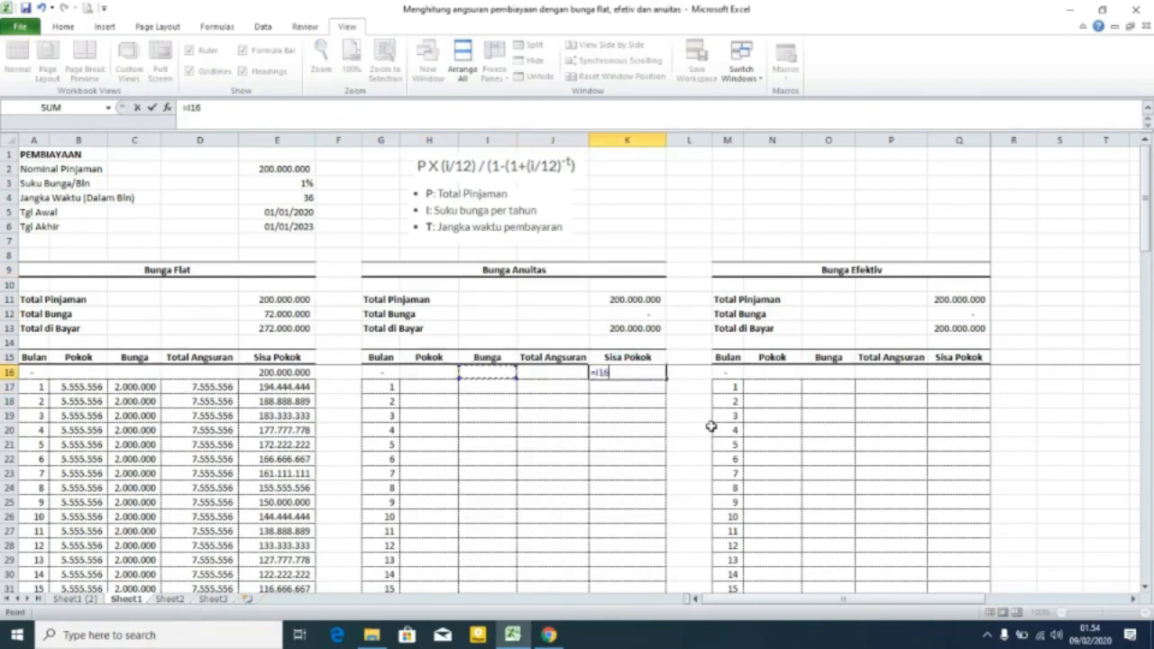
pyautogui.press('Return')
# Enter the annuity installment formula =$K$16*($E$3)/(1-(1+$E$3)^-$E$4) in J17 for Total Angsuran.
pyautogui.press('Left')
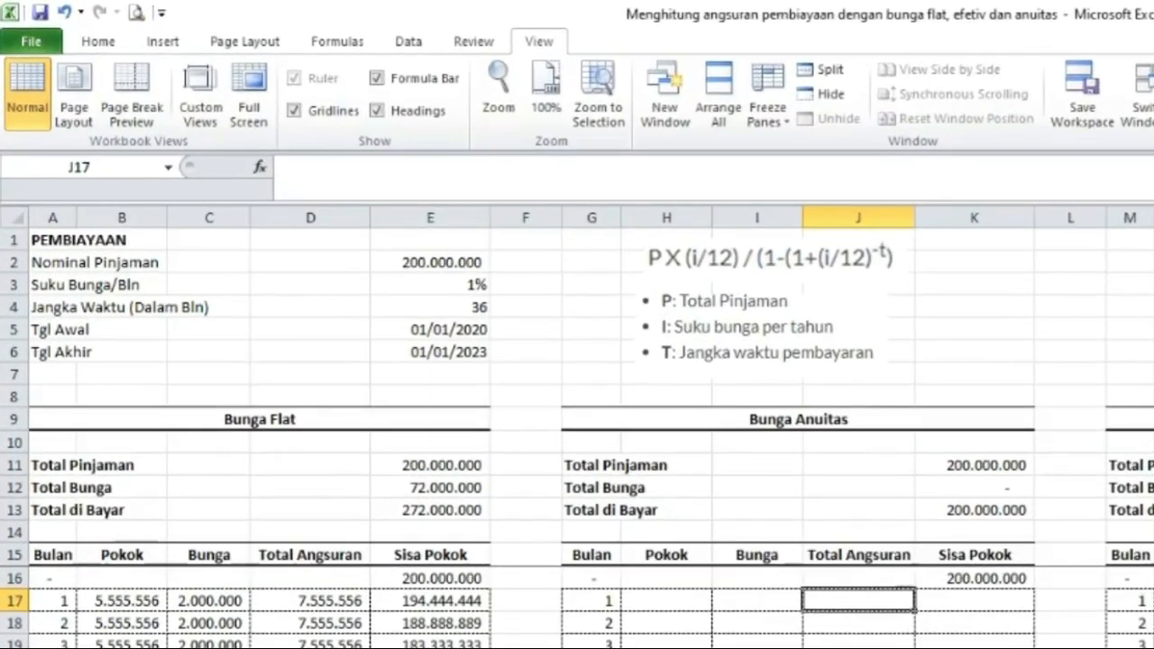
pyautogui.write('=')
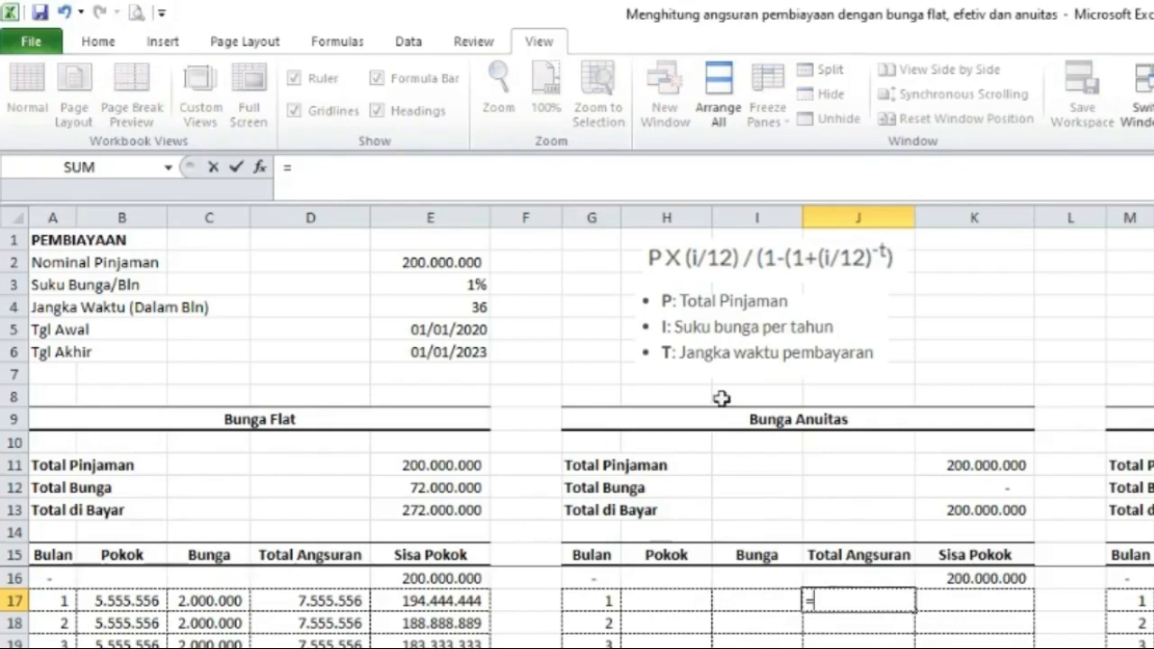
pyautogui.click(986, 580)
pyautogui.press('F4')
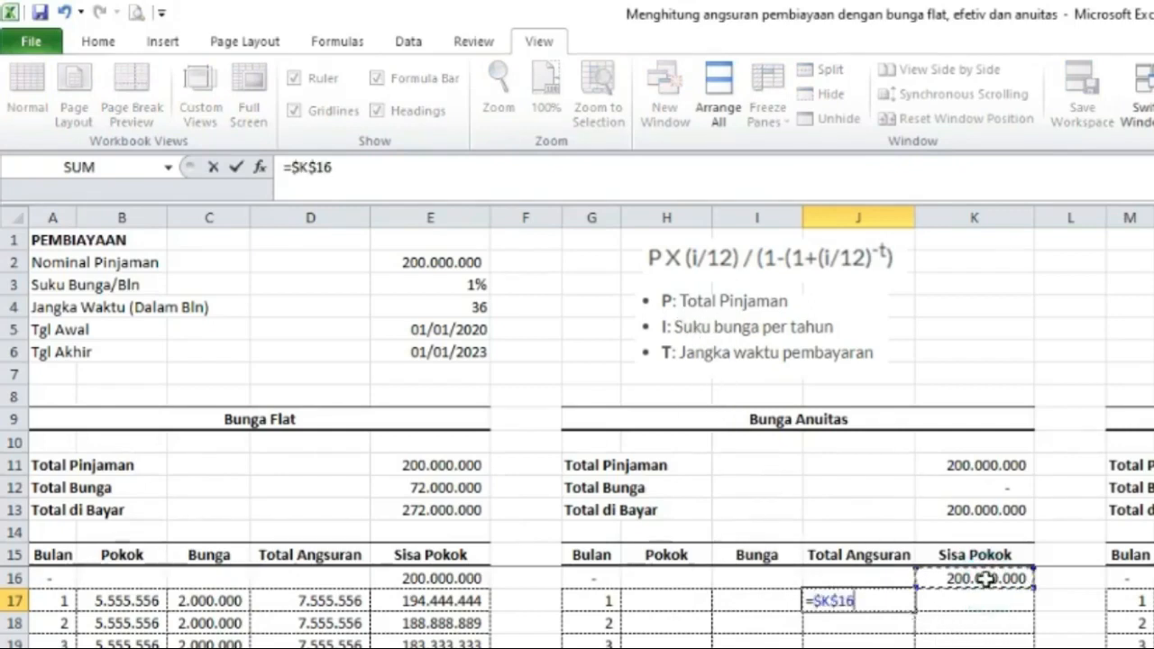
pyautogui.write('*')
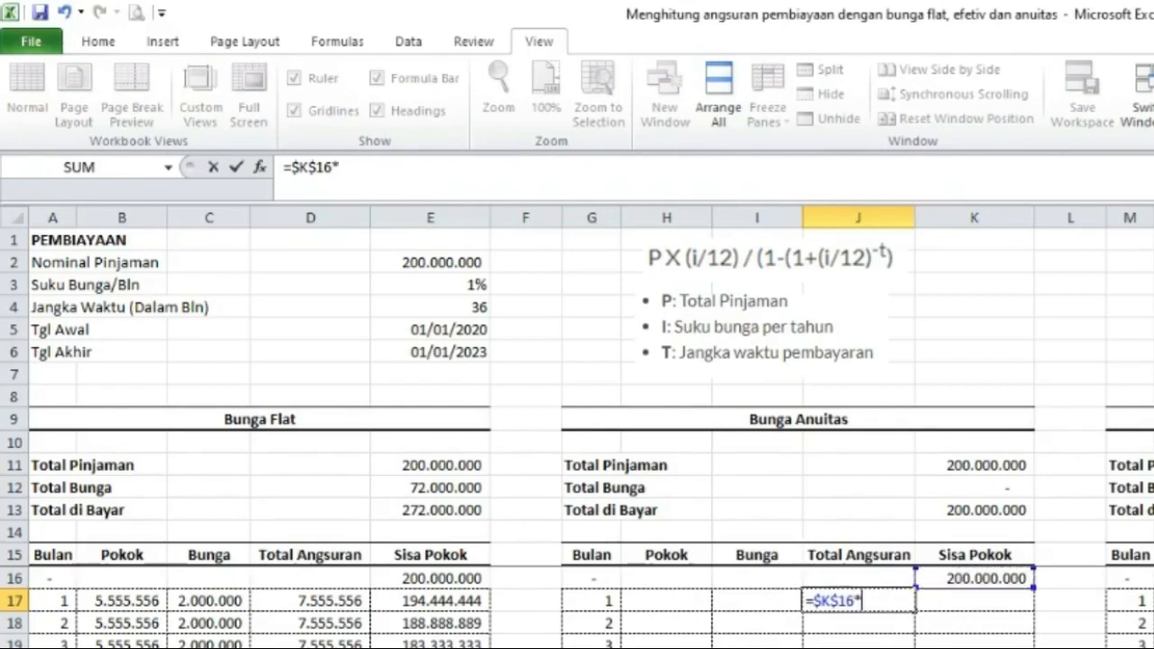
pyautogui.write('(')
pyautogui.click(462, 284)
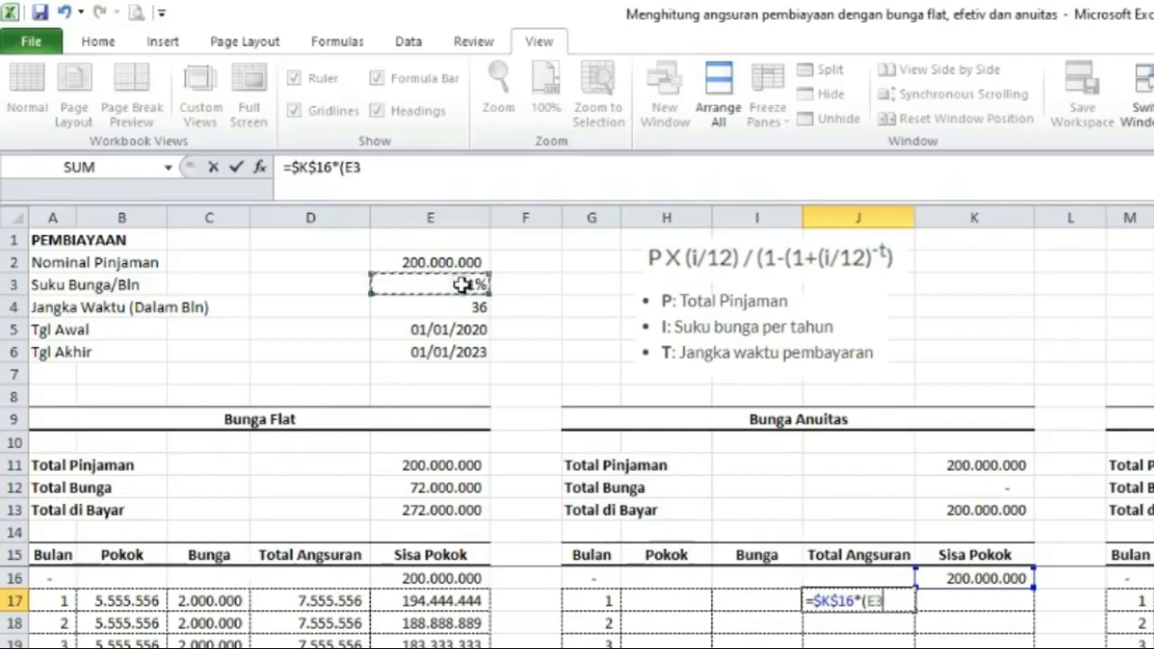
pyautogui.press('F4')
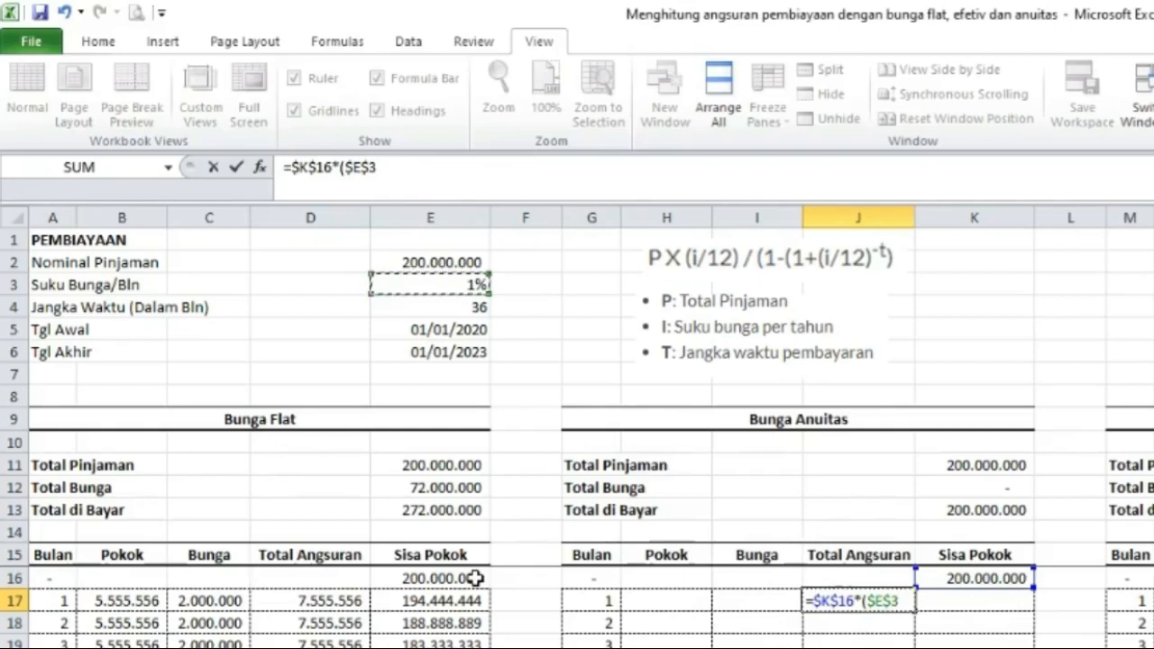
pyautogui.write(')')
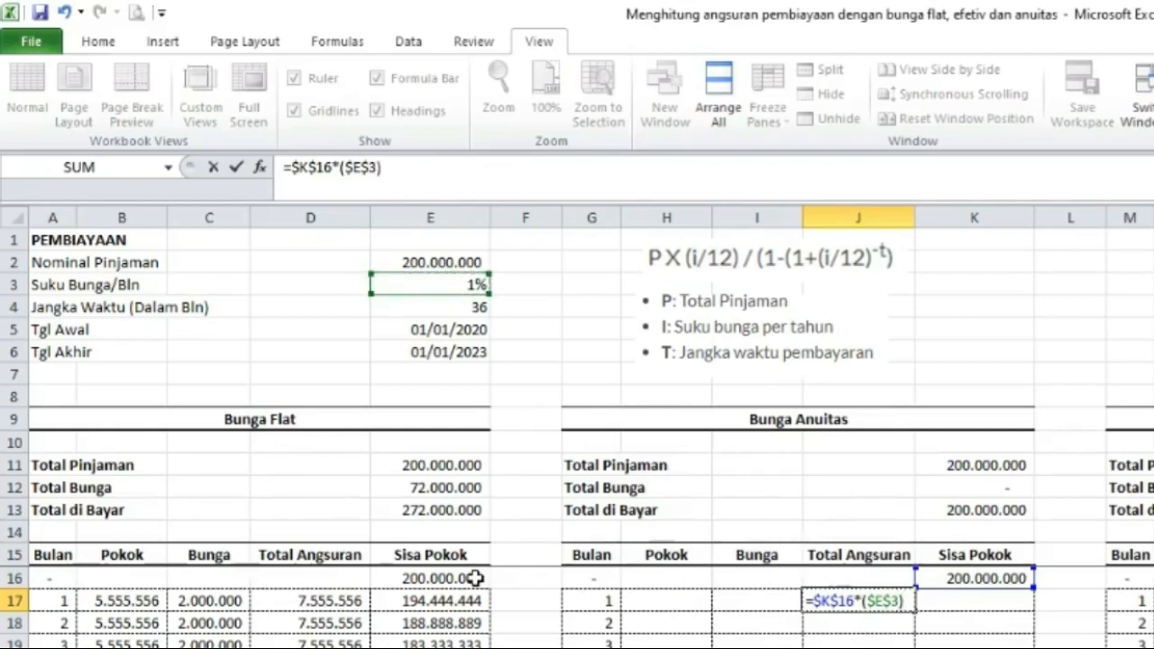
pyautogui.write('/(1-')
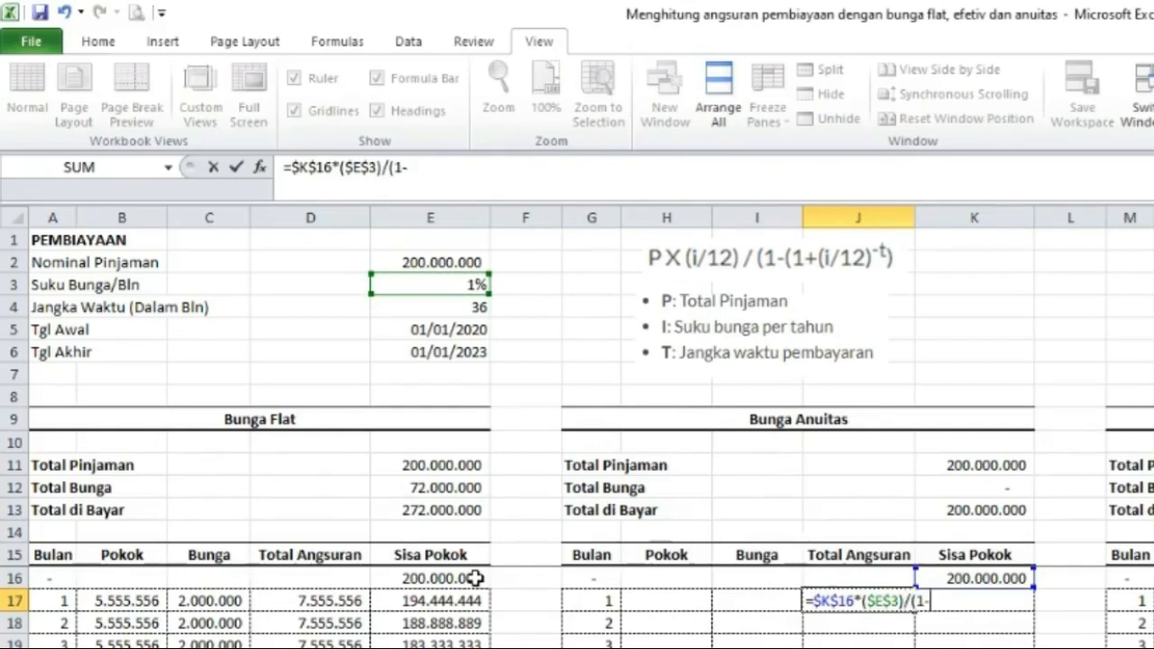
pyautogui.write('(1+')
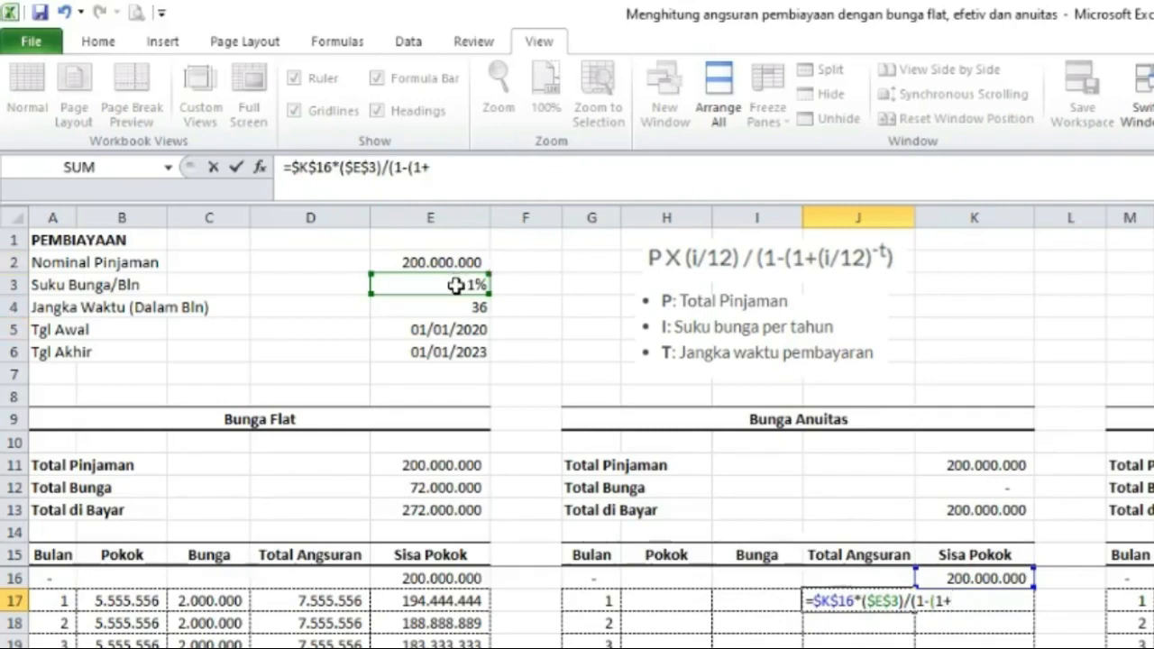
pyautogui.click(454, 284)
pyautogui.press('F4')
pyautogui.write(')^-')
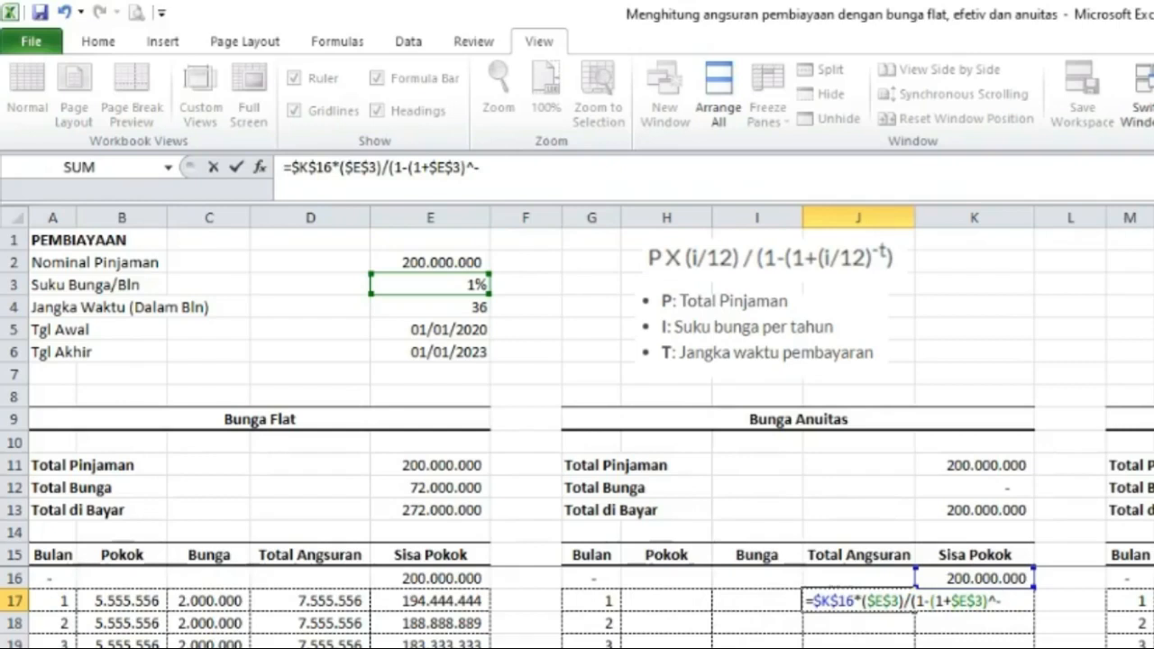
pyautogui.click(471, 305)
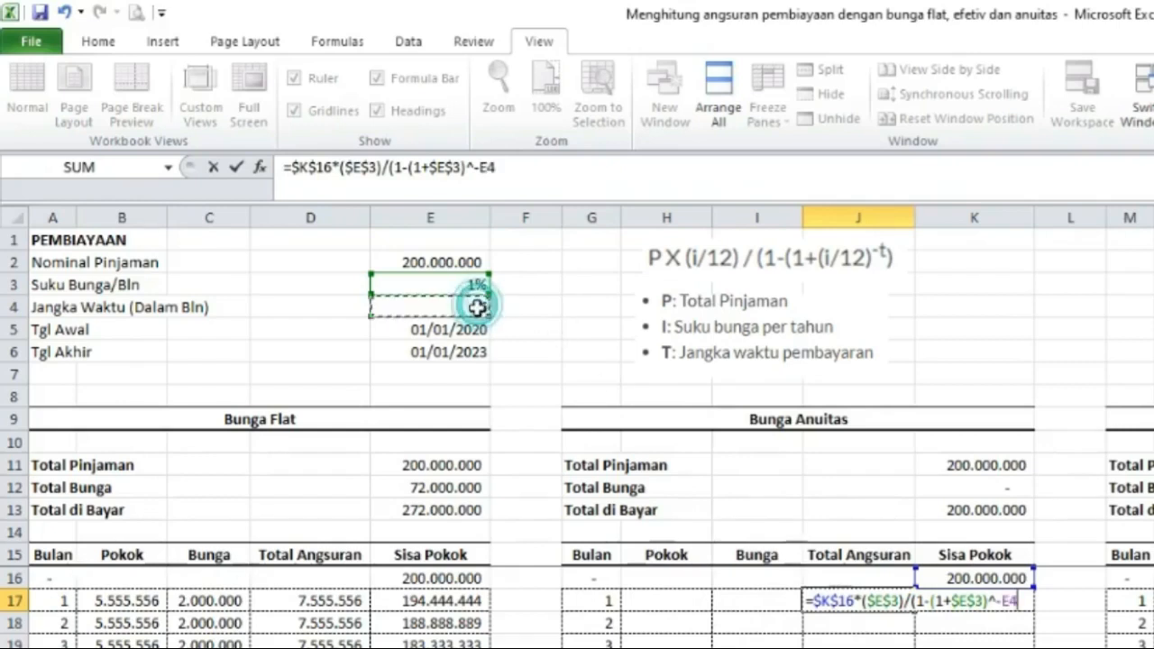
pyautogui.press('F4')
pyautogui.write(')')
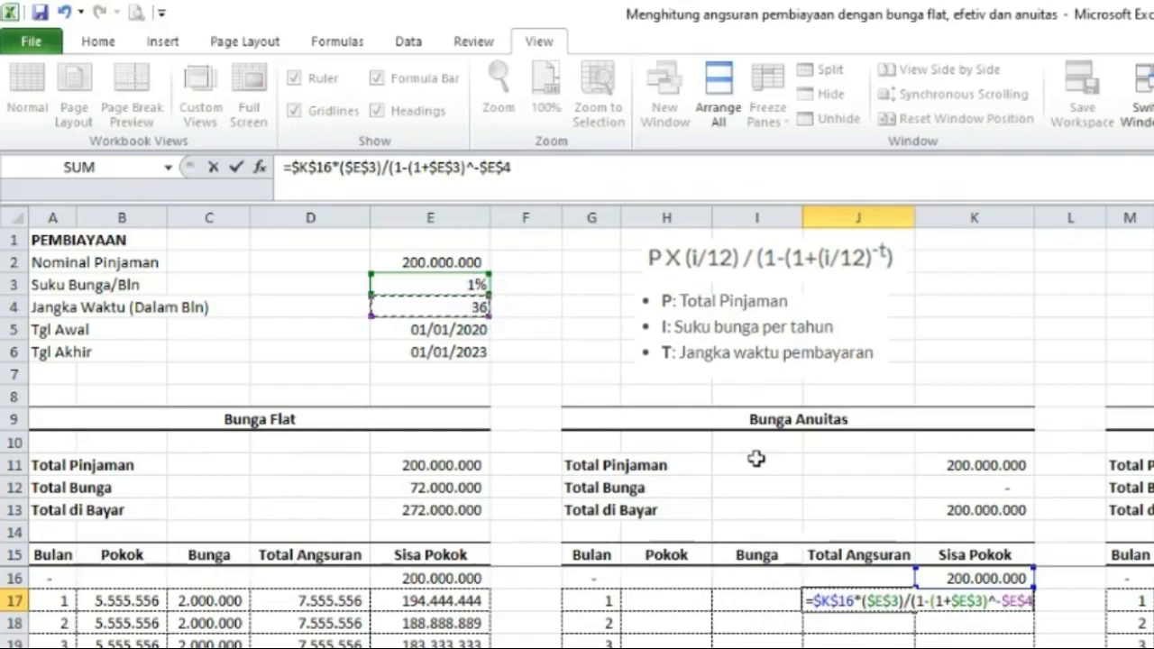
pyautogui.press('Return')
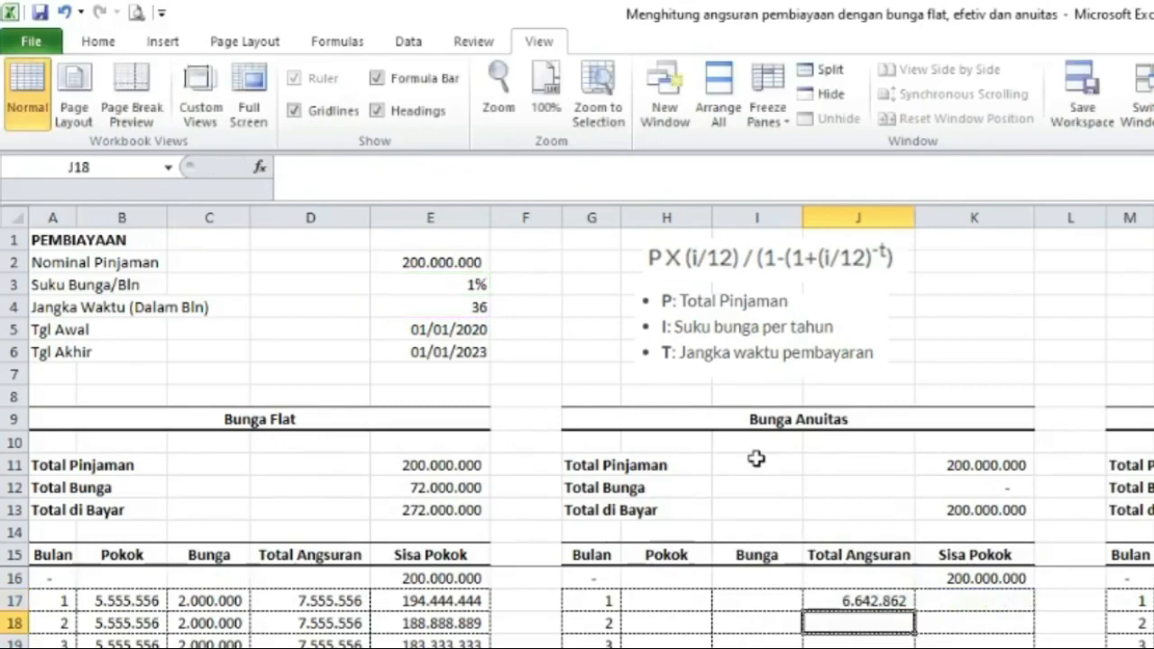
# Fill the annuity Total Angsuran formula down the column.
pyautogui.press('Up')
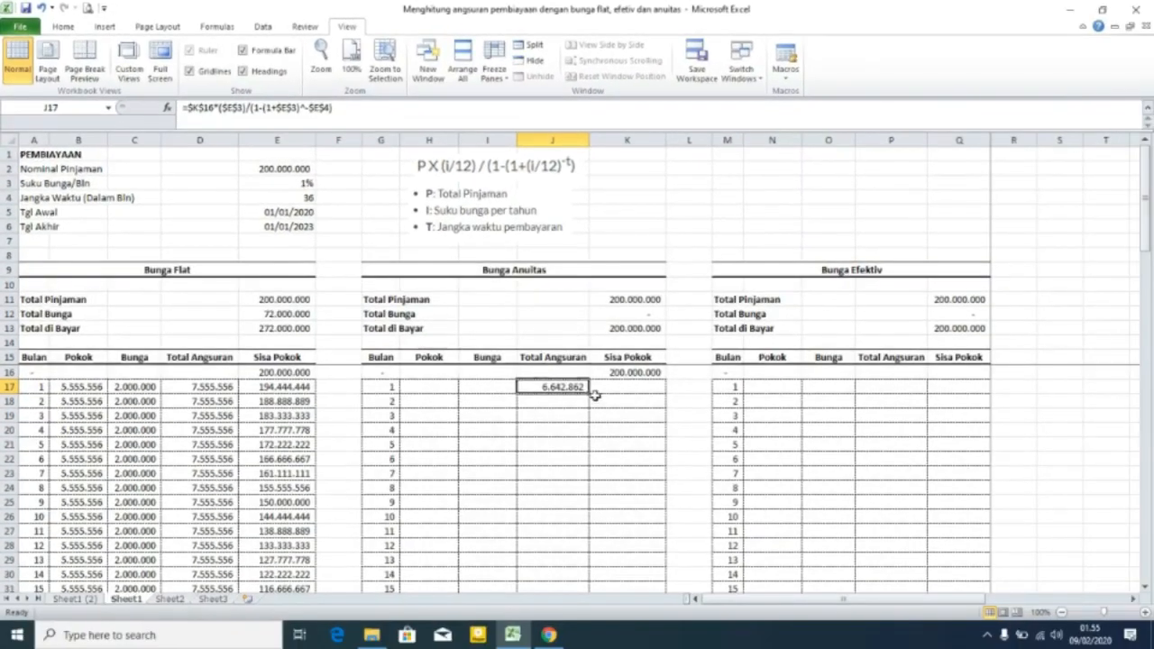
pyautogui.doubleClick(618, 413)
pyautogui.scroll(-7, 593, 517)
pyautogui.scroll(-4, 564, 491)
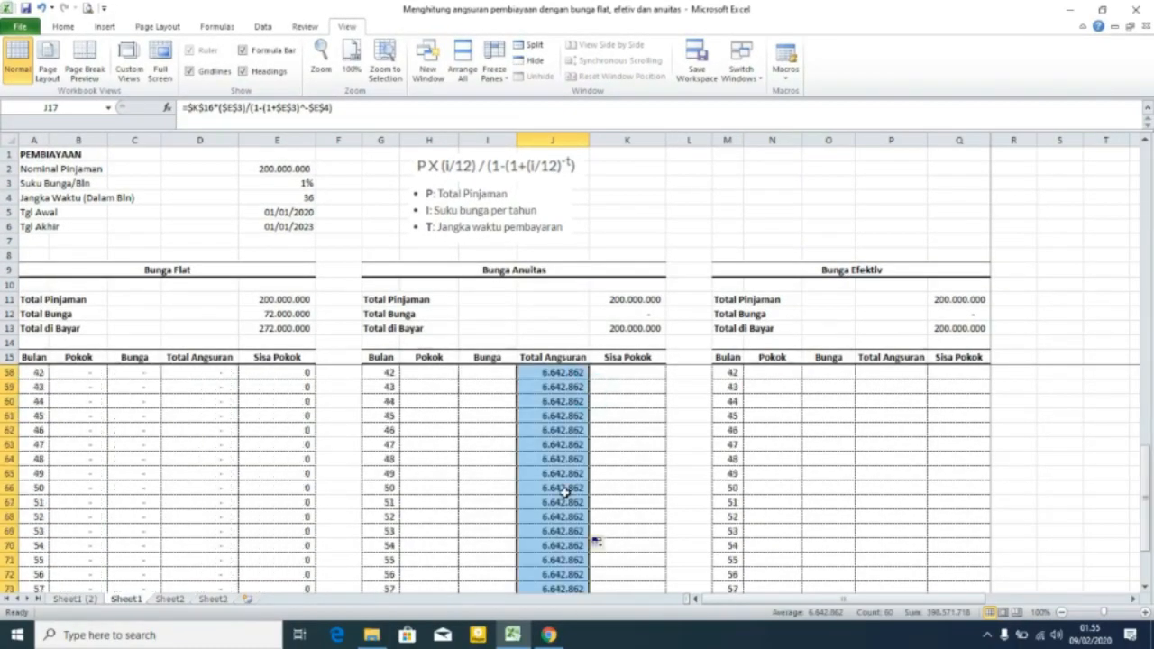
pyautogui.scroll(11, 565, 487)
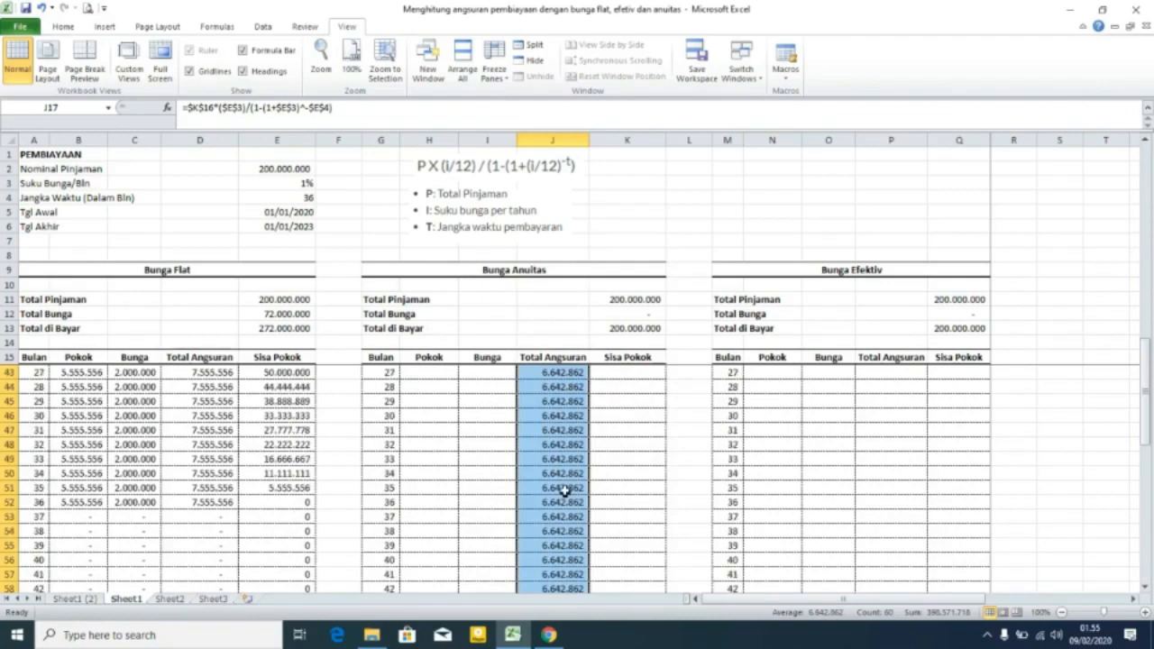
# Wrap the J17 formula in IF so it returns 0 when the month G17 exceeds $E$4.
pyautogui.click(568, 382)
pyautogui.click(185, 107)
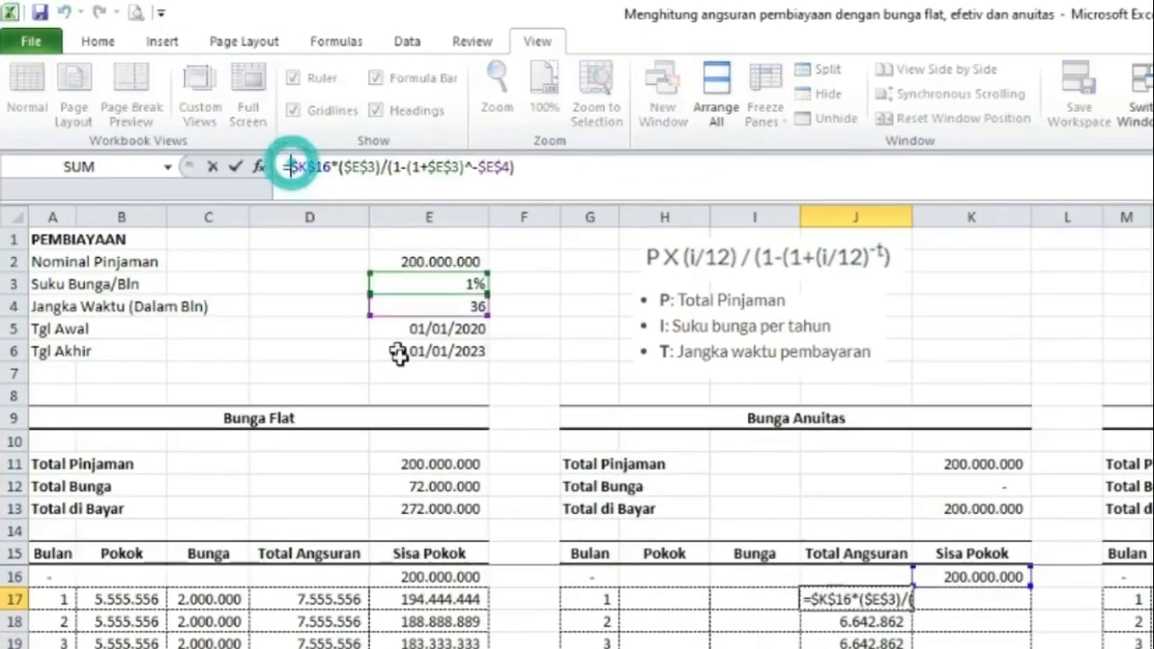
pyautogui.write('IF')
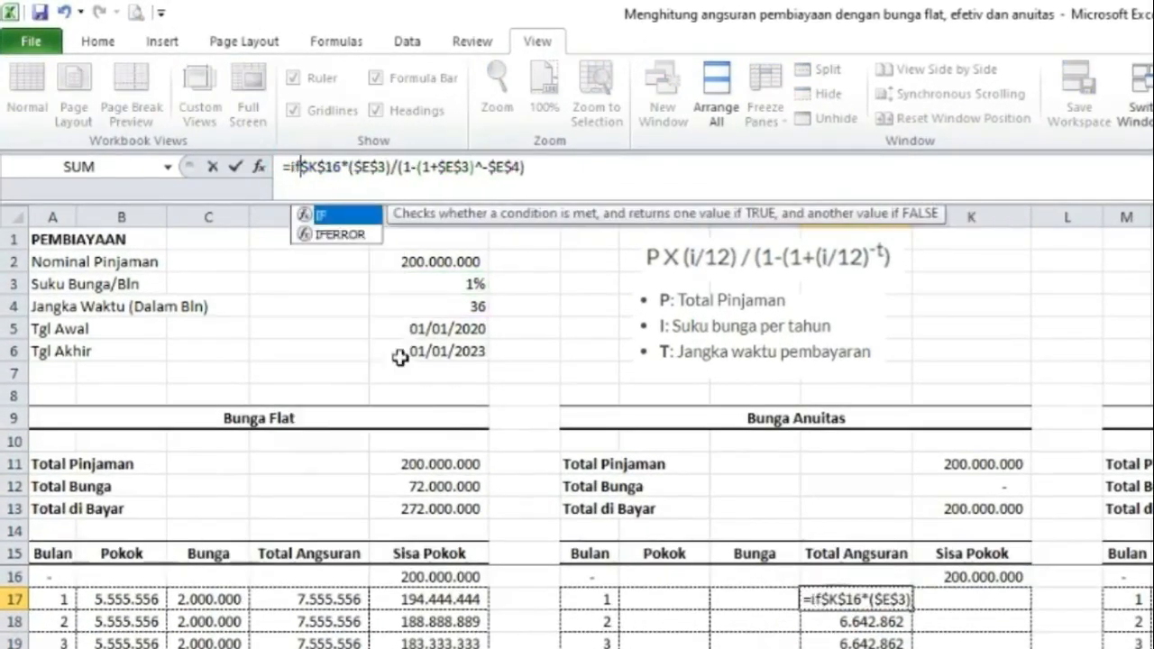
pyautogui.doubleClick(320, 215)
pyautogui.click(595, 598)
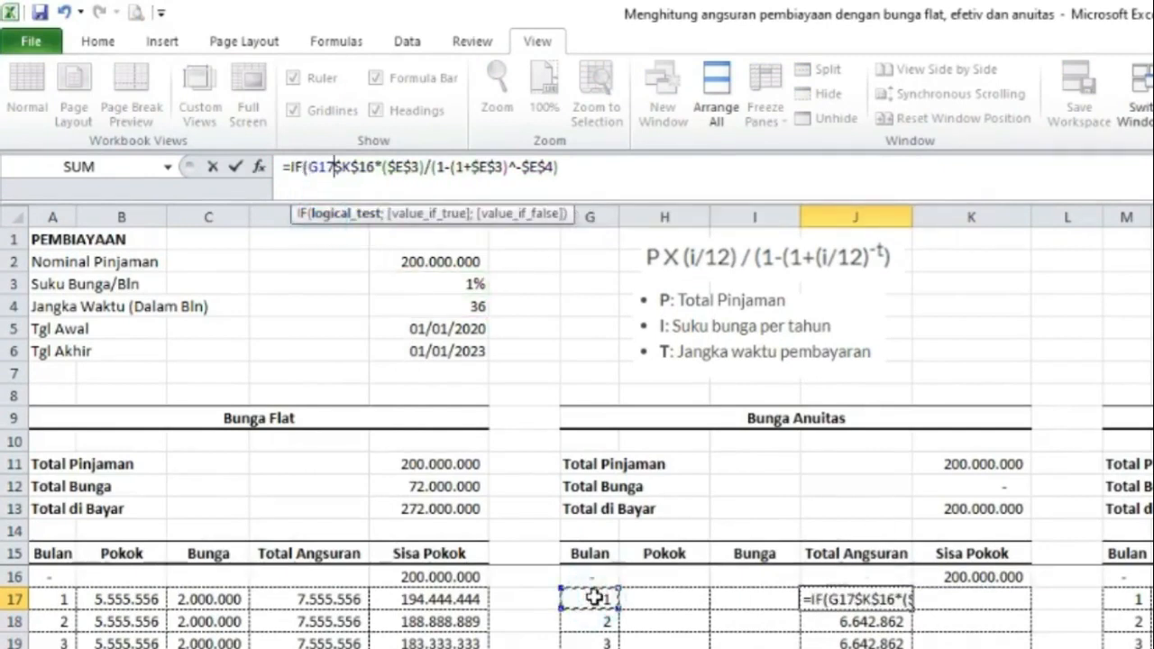
pyautogui.write('>')
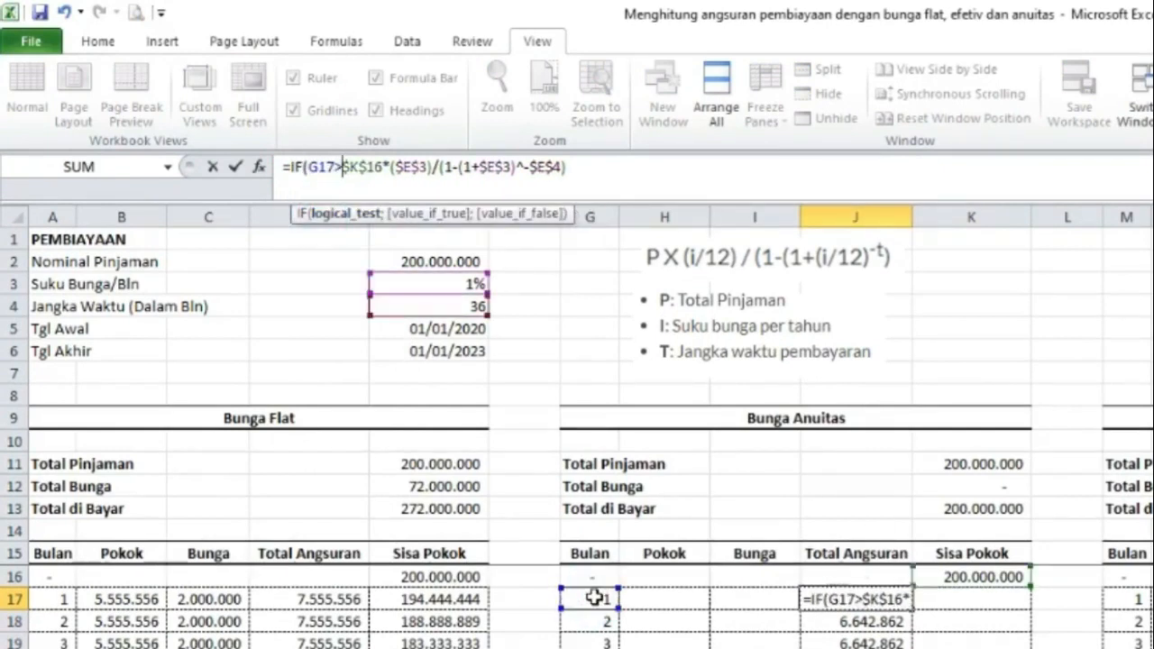
pyautogui.click(450, 307)
pyautogui.press('F4')
pyautogui.write(';0;')
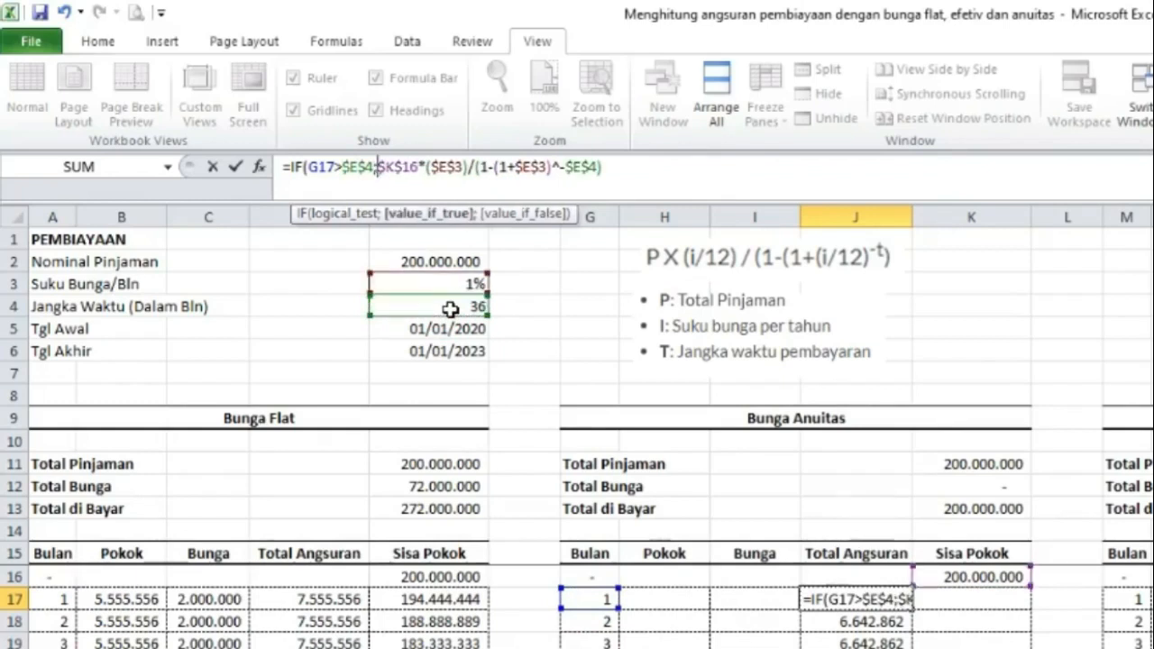
pyautogui.click(649, 166)
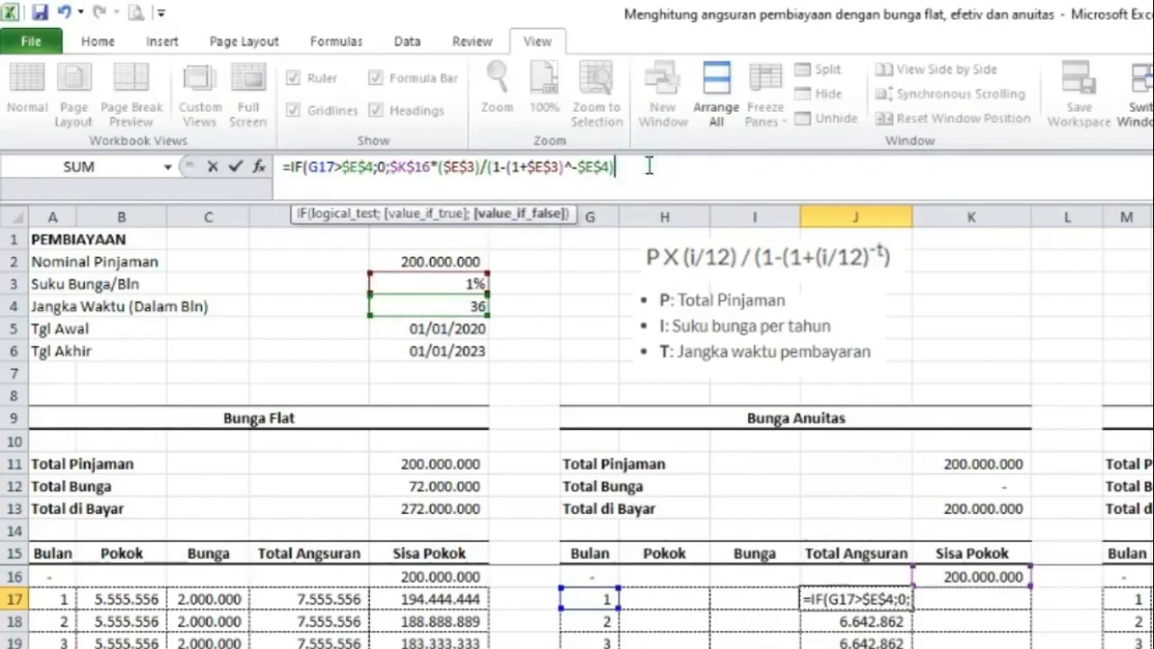
pyautogui.write(')')
pyautogui.press('Return')
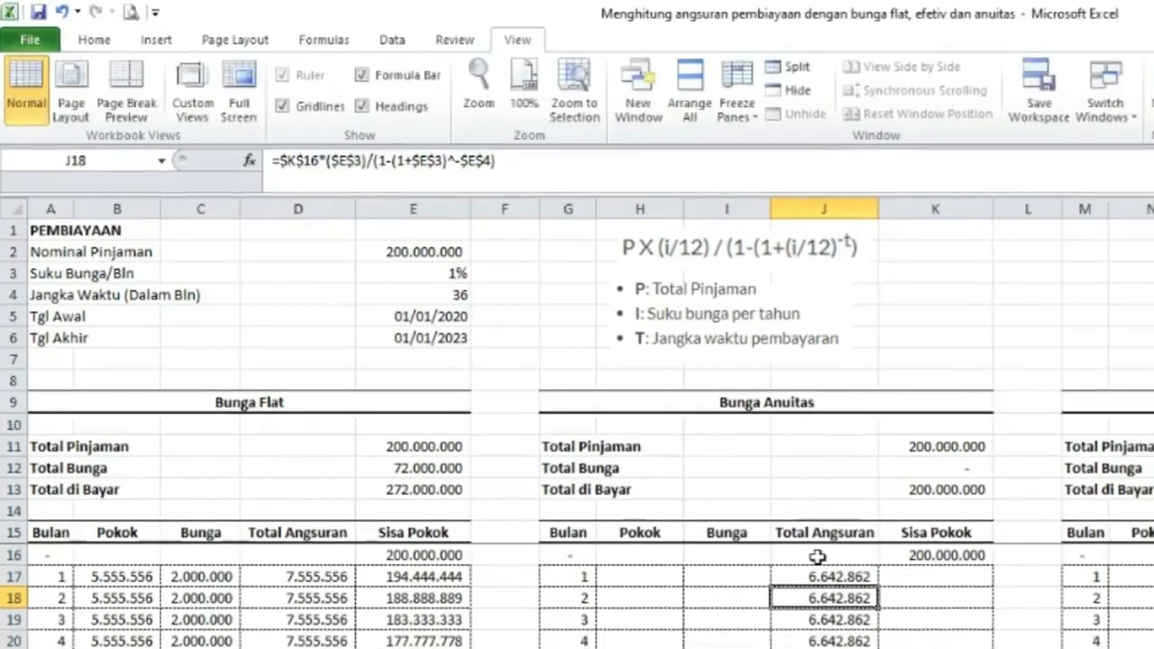
# Fill the revised Total Angsuran formula down the annuity column.
pyautogui.click(691, 479)
pyautogui.doubleClick(730, 488)
pyautogui.scroll(-12, 707, 598)
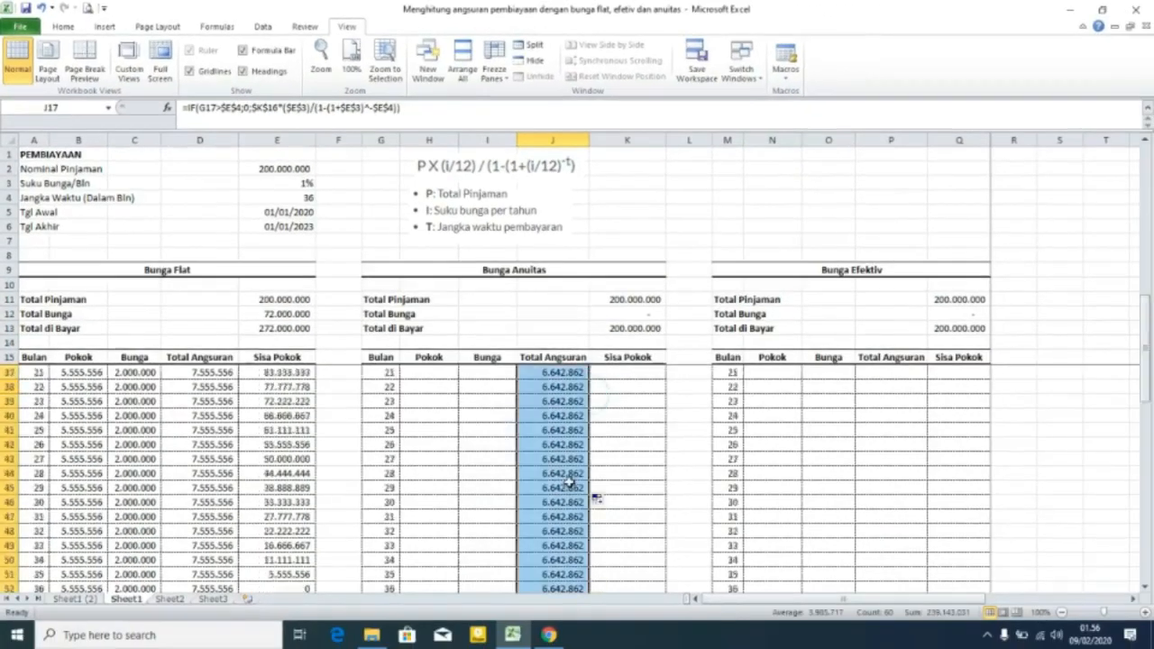
pyautogui.scroll(12, 569, 482)
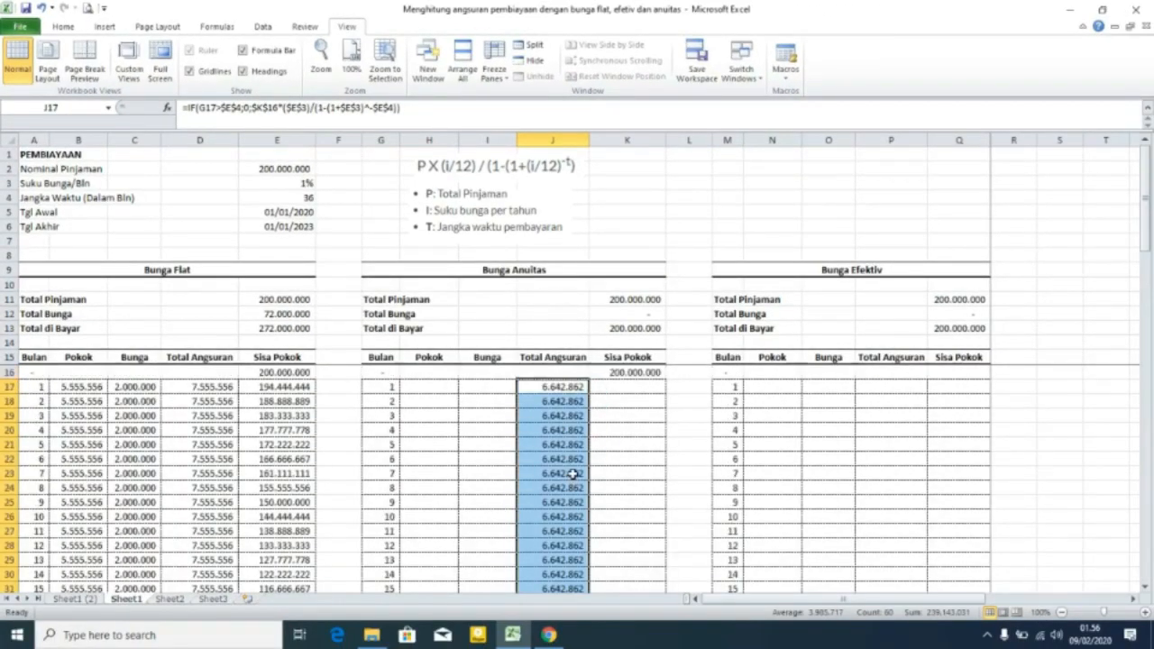
# Enter =K16*$E$3 in I17 to compute the annuity Bunga for month 1.
pyautogui.click(490, 385)
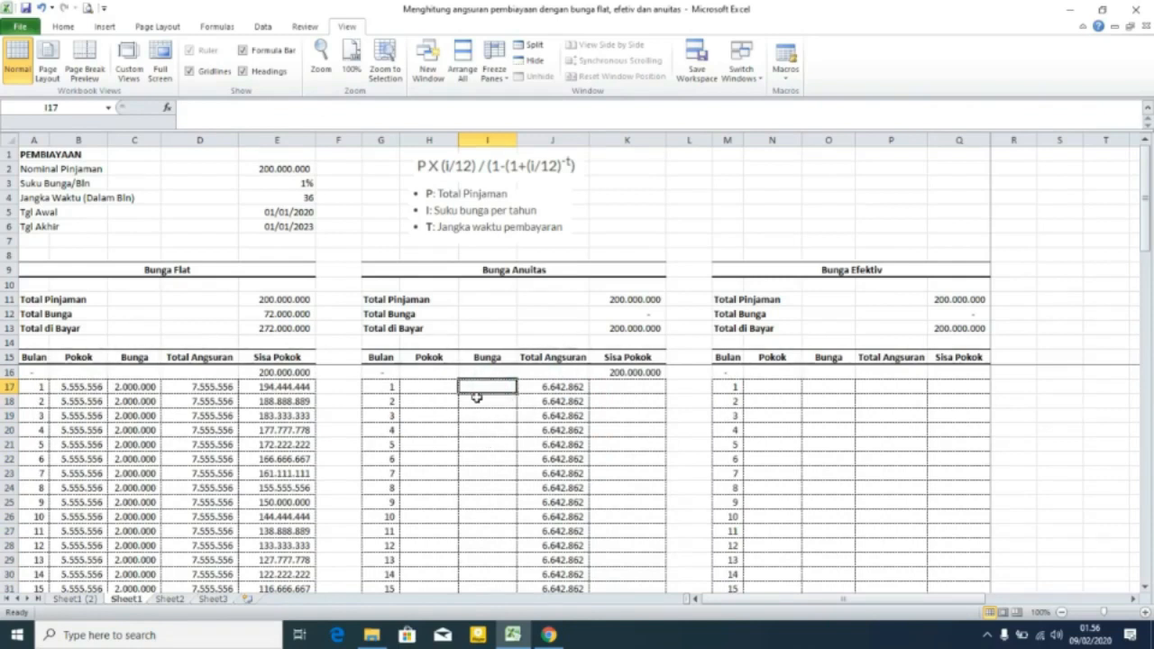
pyautogui.write('=')
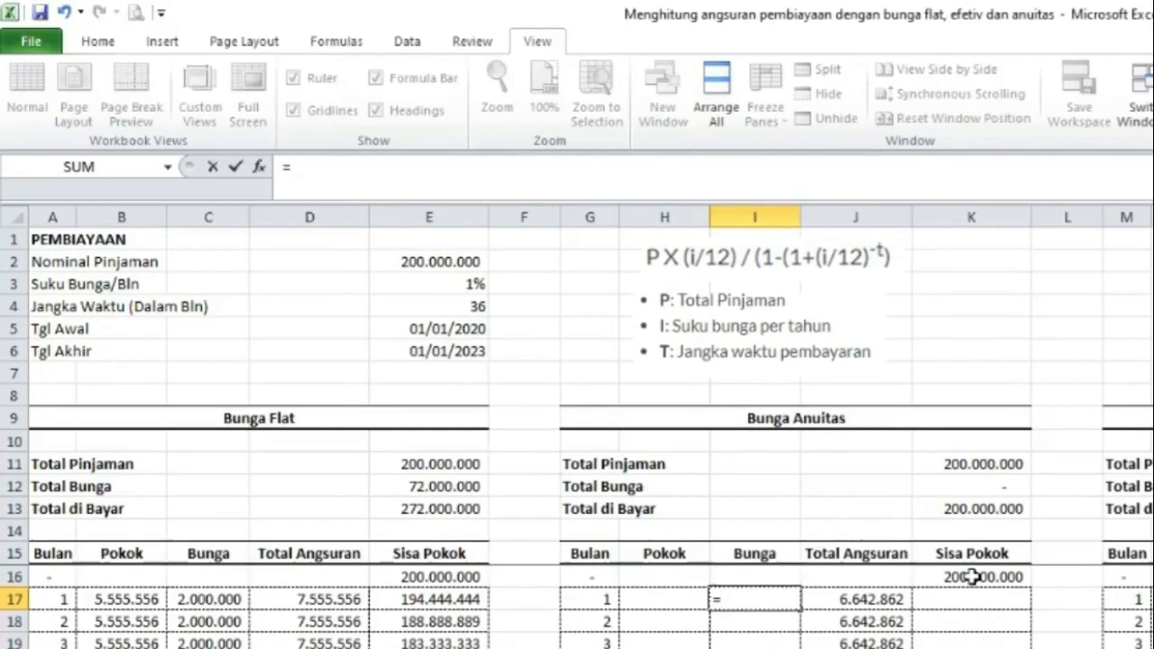
pyautogui.click(972, 577)
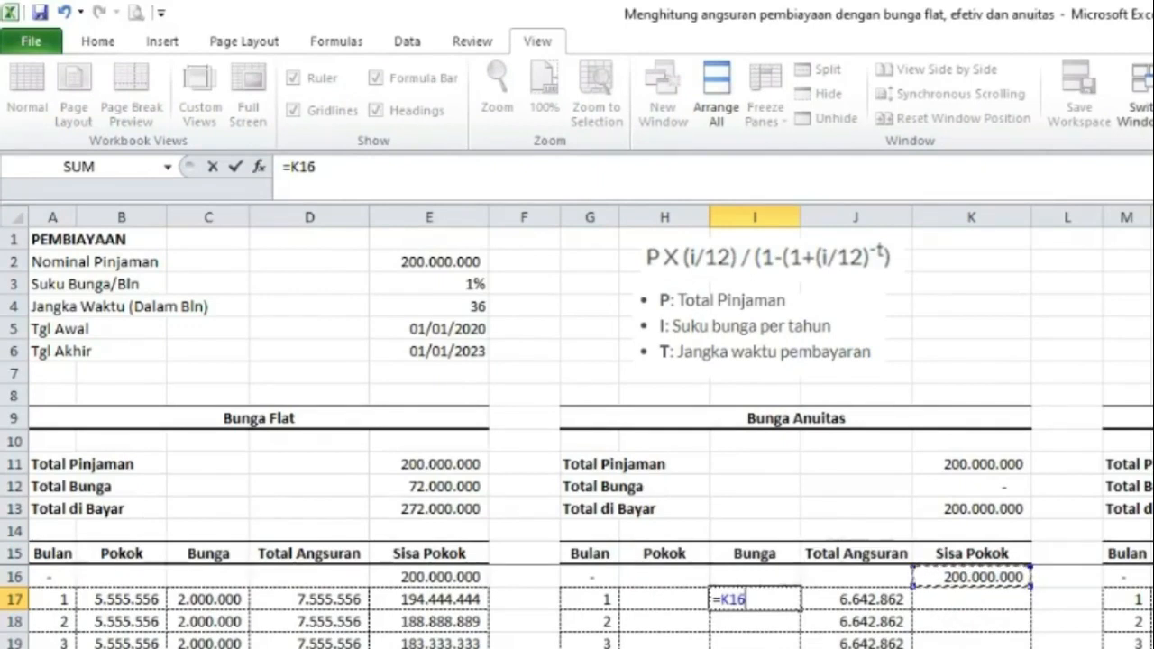
pyautogui.write('*')
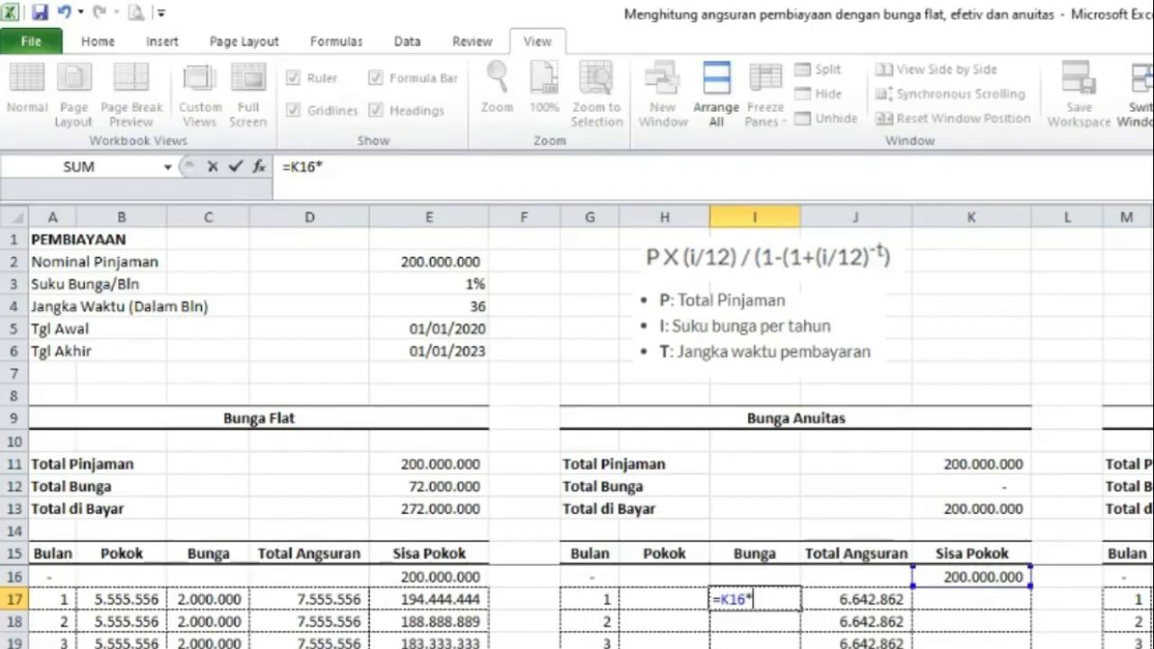
pyautogui.click(460, 290)
pyautogui.press('F4')
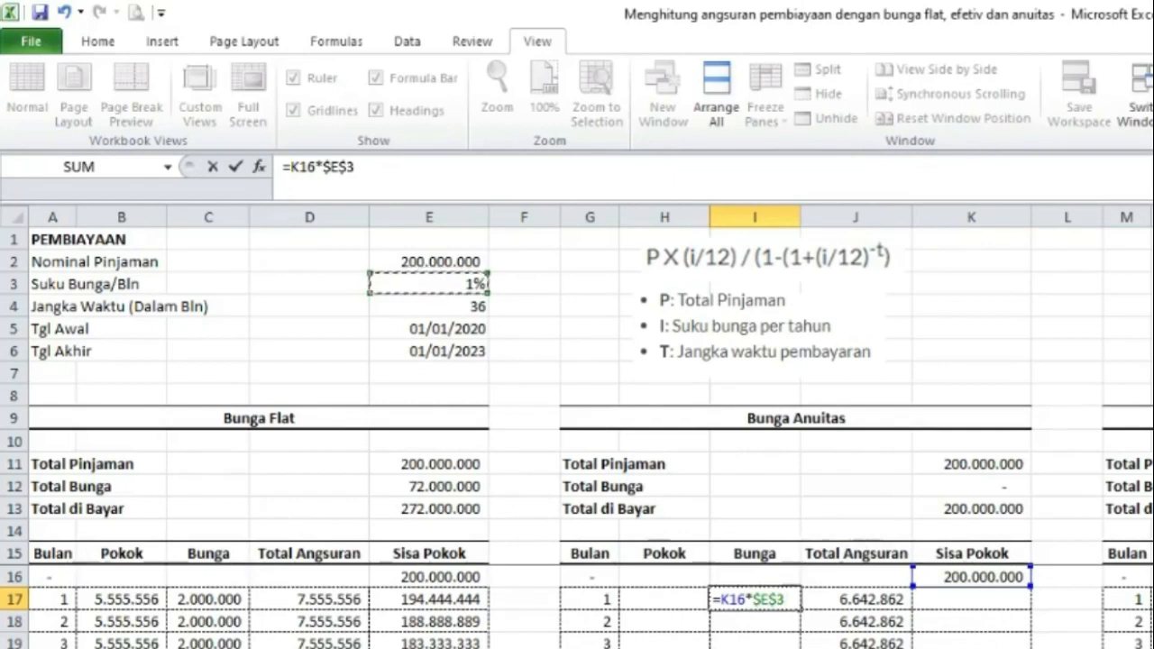
pyautogui.press('Return')
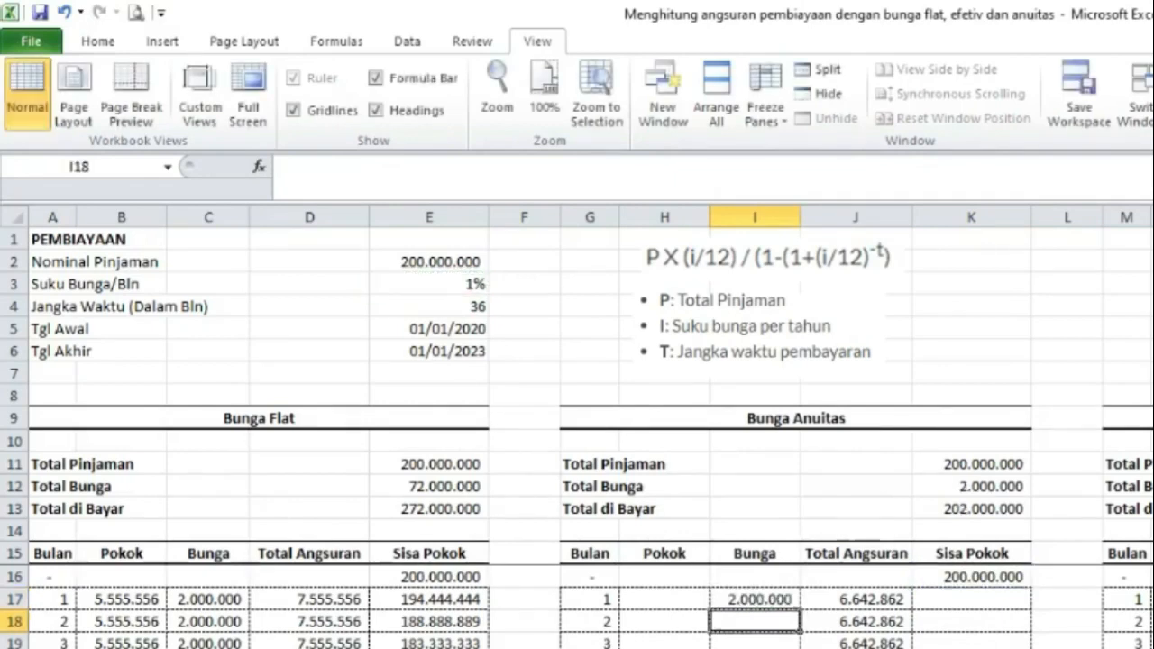
# Fill the annuity Bunga formula from I17 down the column.
pyautogui.click(770, 600)
pyautogui.doubleClick(800, 610)
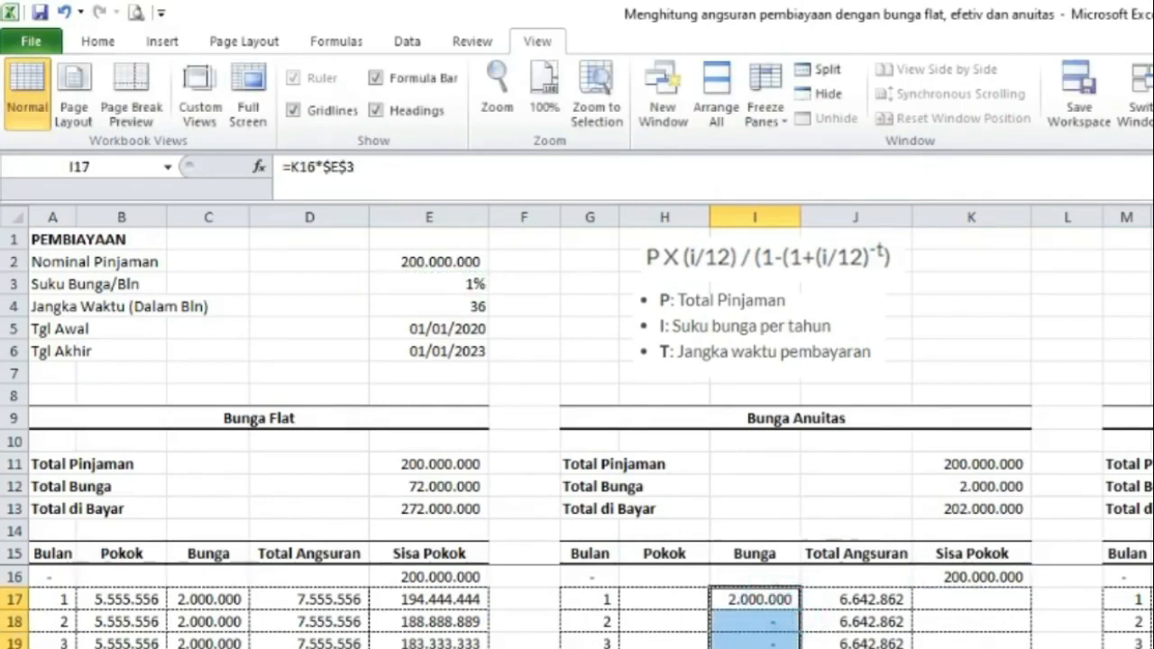
pyautogui.scroll(-18, 801, 610)
pyautogui.scroll(8, 800, 610)
pyautogui.scroll(10, 800, 610)
# Wrap the I17 formula in IF so it returns 0 when the month G17 exceeds $E$4.
pyautogui.click(760, 600)
pyautogui.click(297, 161)
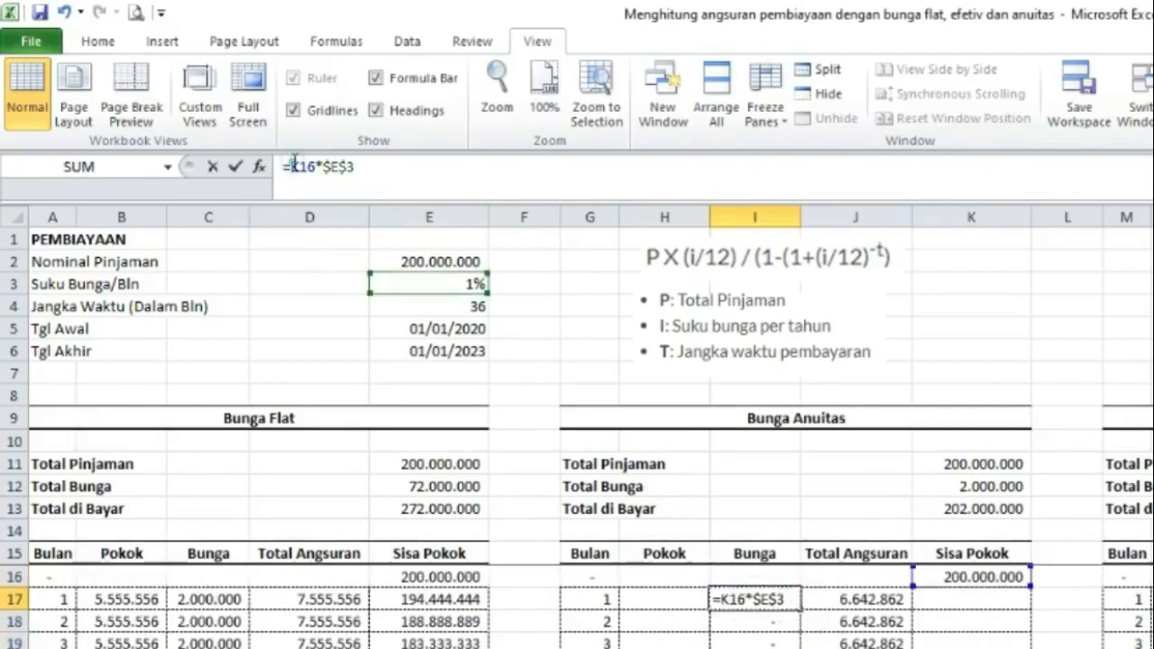
pyautogui.write('if')
pyautogui.press('Tab')
pyautogui.click(589, 602)
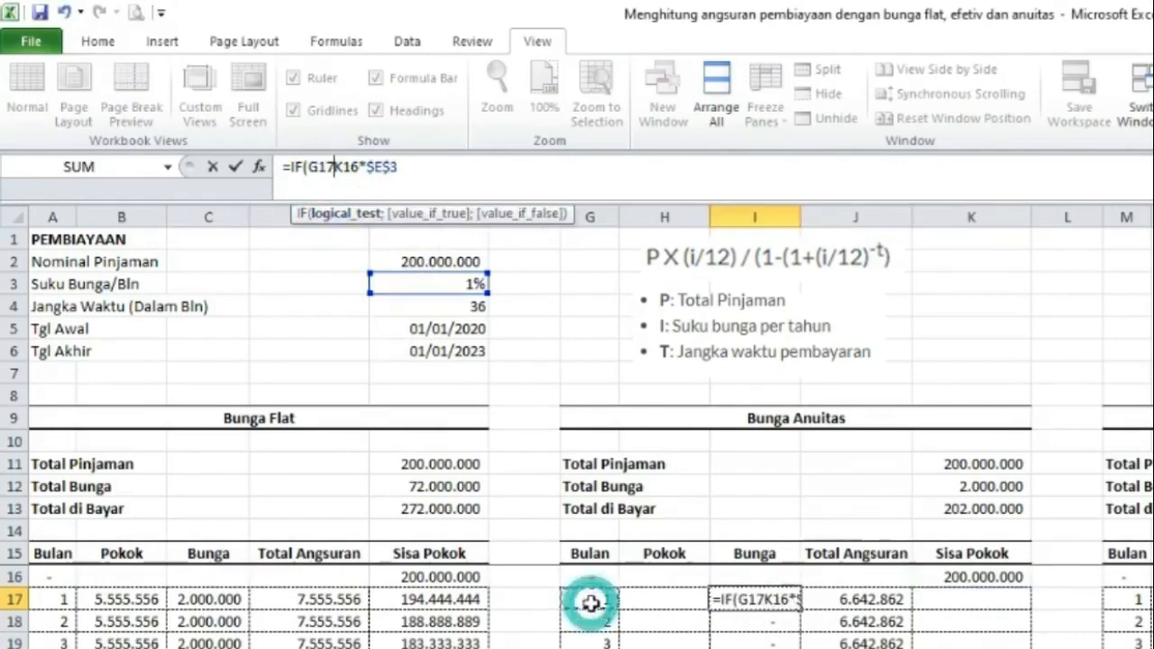
pyautogui.write('>')
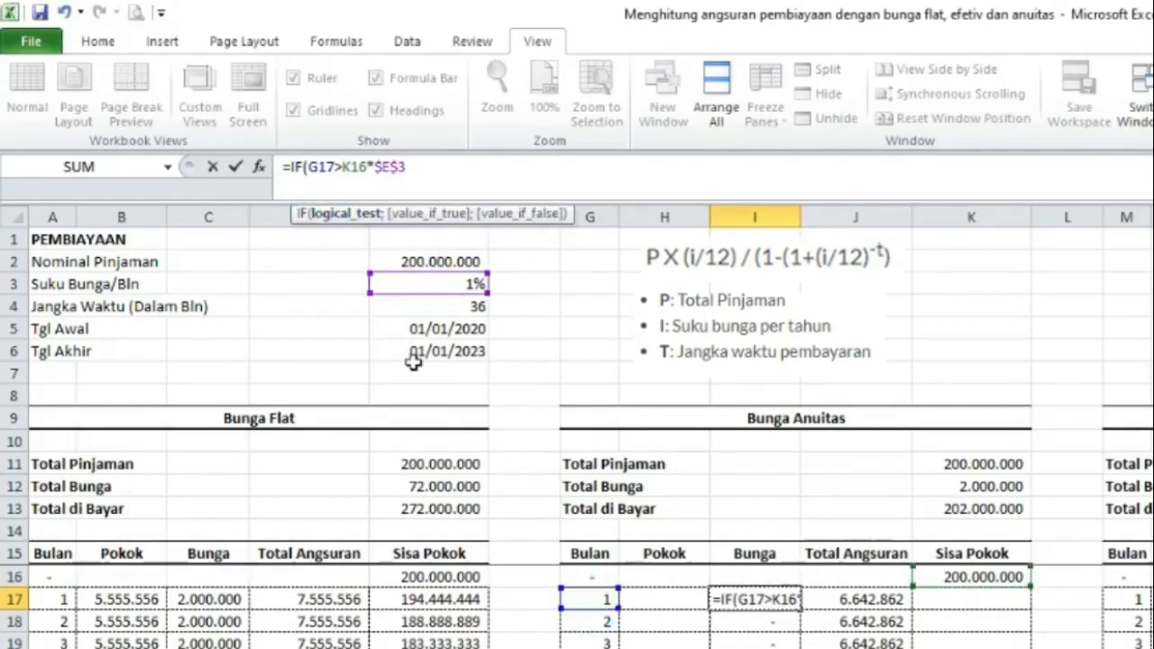
pyautogui.click(443, 307)
pyautogui.press('F4')
pyautogui.write(';0;')
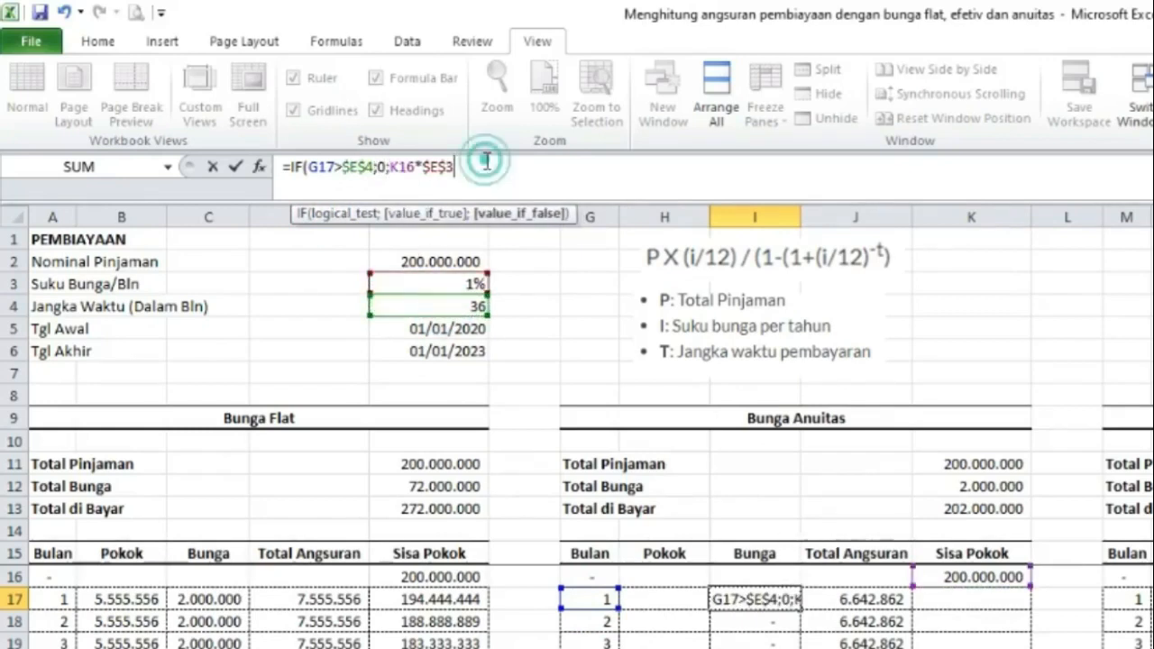
pyautogui.write(')')
pyautogui.press('Return')
# Fill the revised Bunga formula down the annuity column.
pyautogui.click(766, 600)
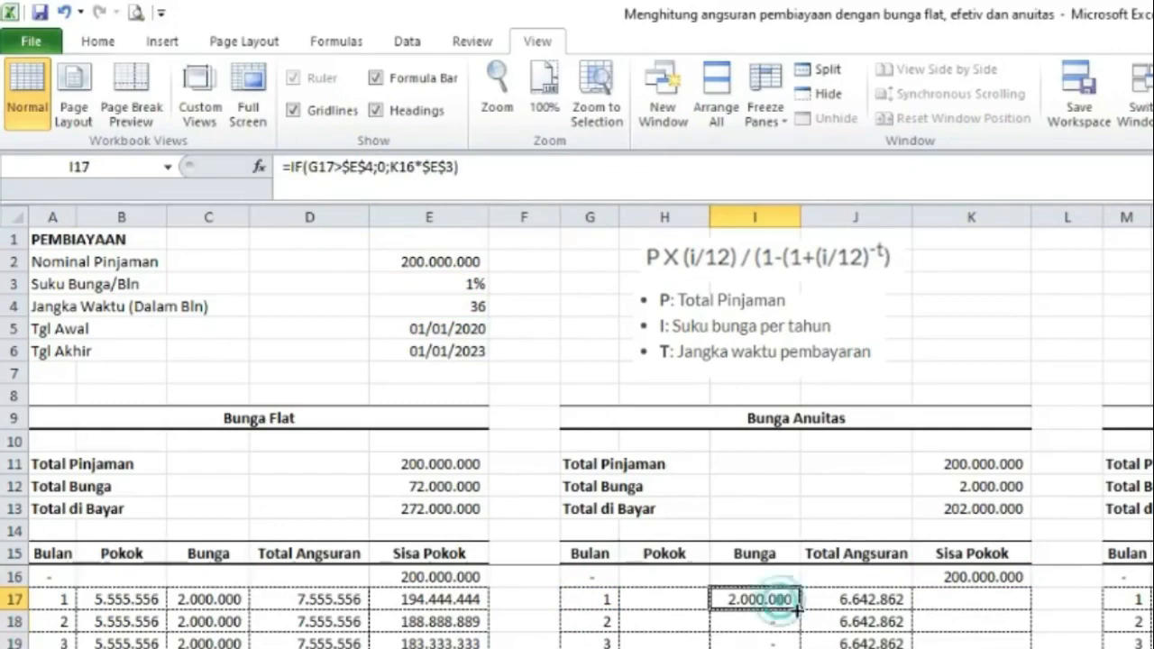
pyautogui.doubleClick(798, 609)
pyautogui.scroll(-19, 784, 603)
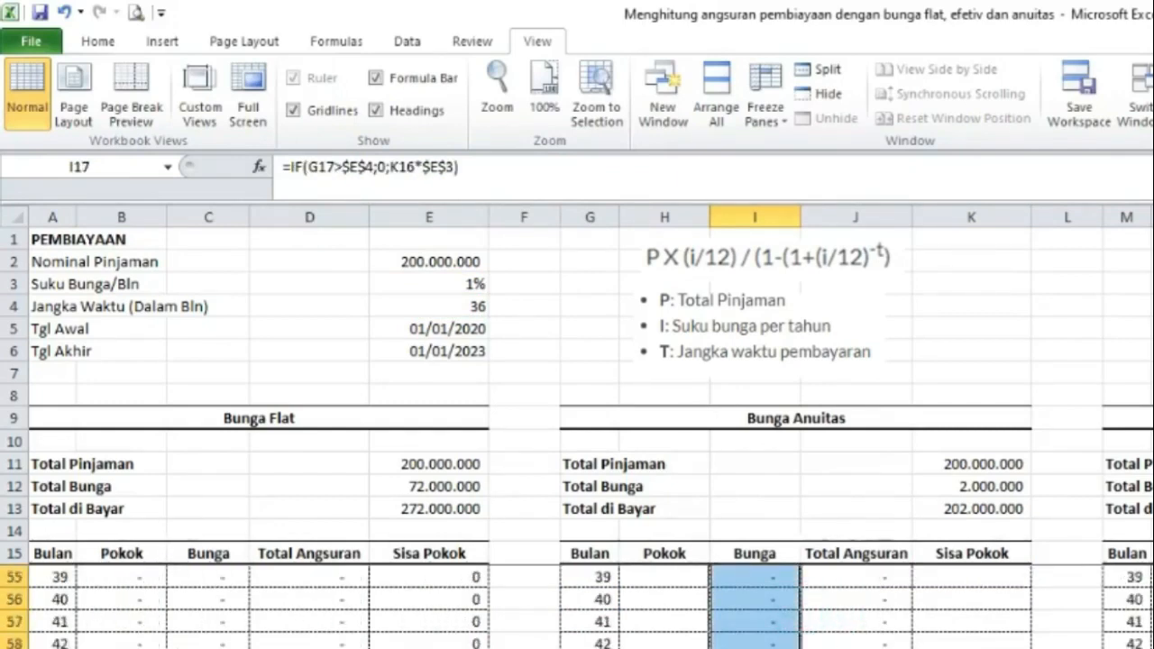
pyautogui.scroll(14, 784, 604)
pyautogui.scroll(5, 690, 619)
# Enter =J17-I17 in H17 to compute the annuity Pokok for month 1.
pyautogui.click(672, 602)
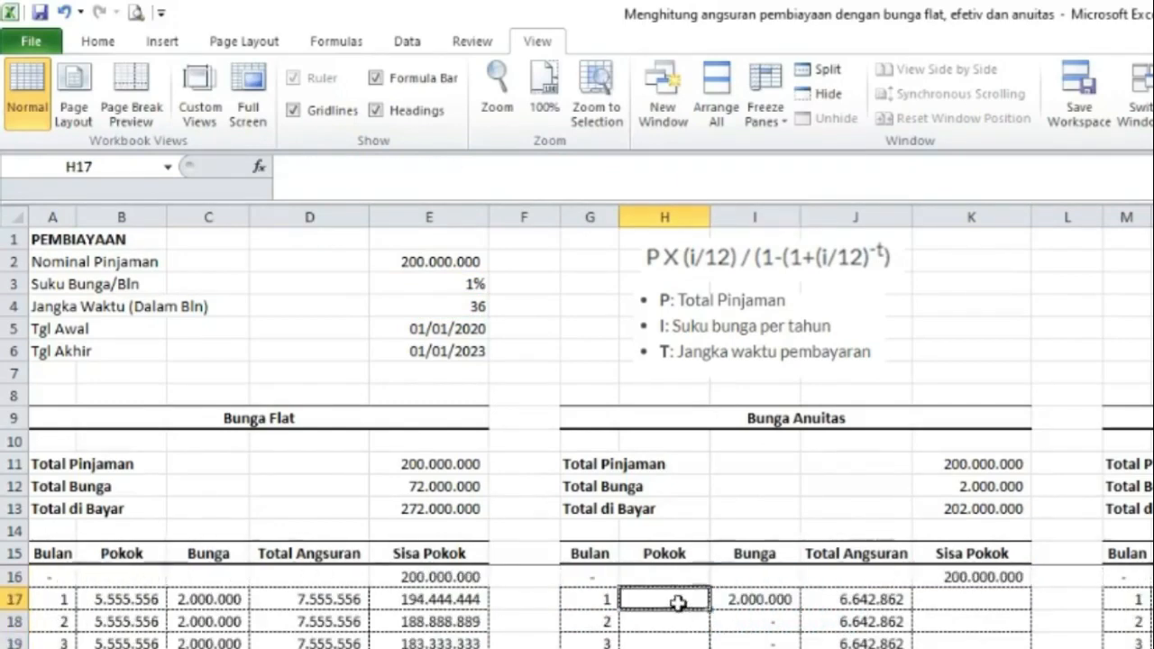
pyautogui.write('=')
pyautogui.press('Right')
pyautogui.press('Right')
pyautogui.write('-')
pyautogui.press('Left')
pyautogui.press('Right')
pyautogui.press('Right')
pyautogui.press('Return')
pyautogui.moveTo(663, 599); pyautogui.dragTo(746, 602)
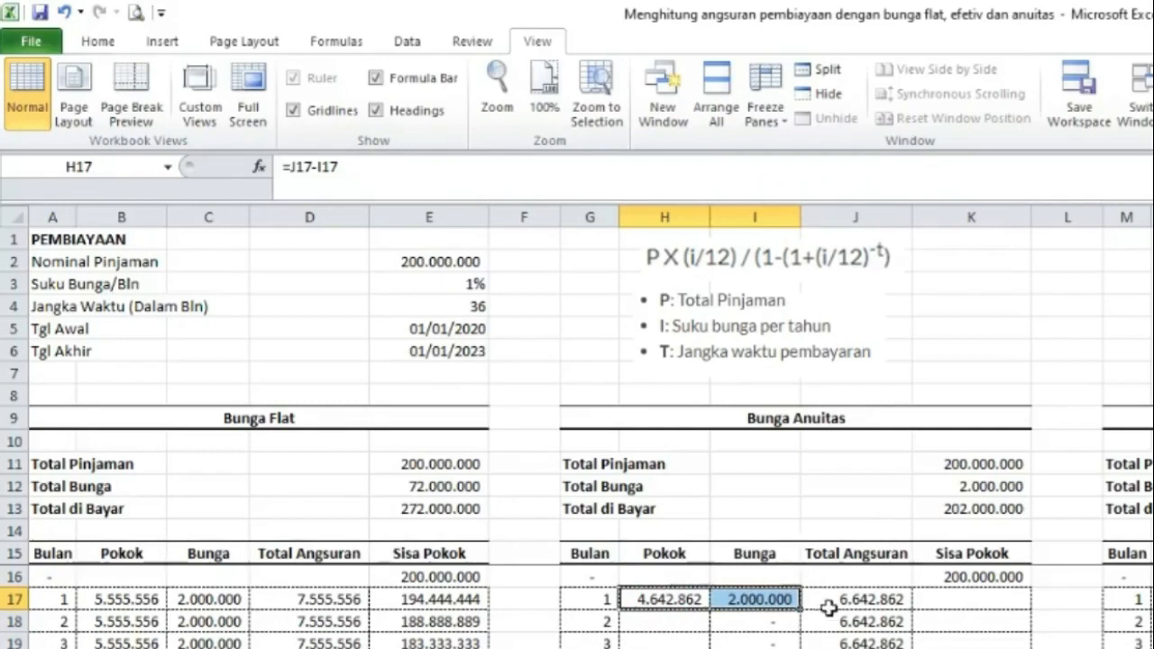
# Enter =K16-H17 in K17 to compute the remaining annuity Sisa Pokok.
pyautogui.click(955, 597)
pyautogui.write('=')
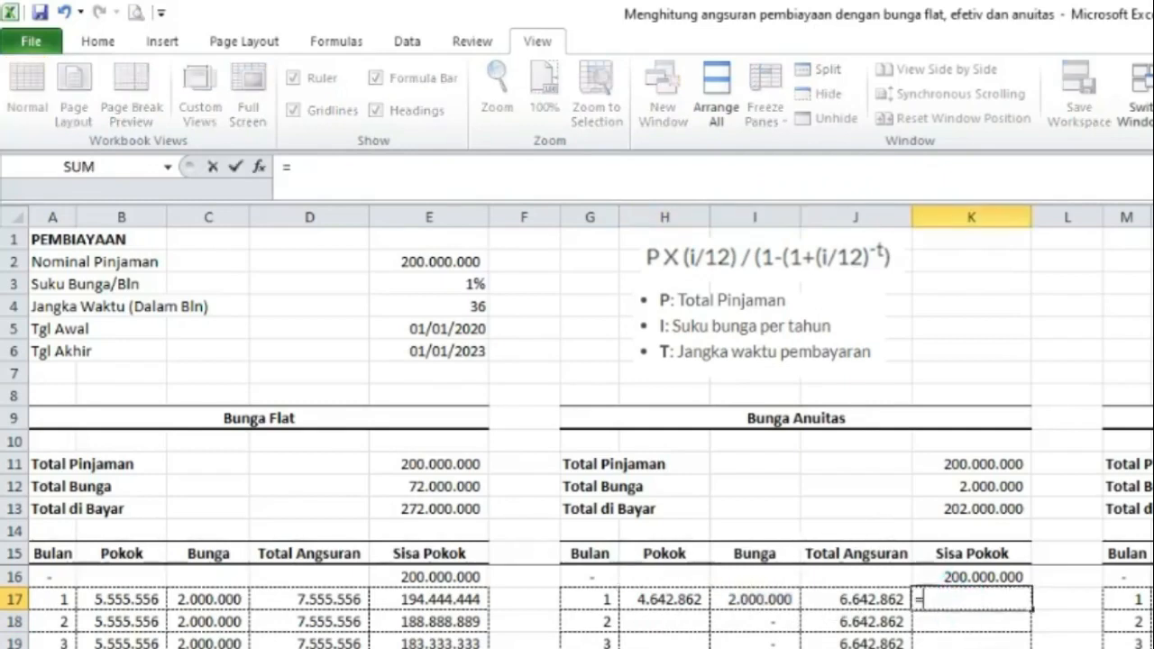
pyautogui.write('-')
pyautogui.press('Up')
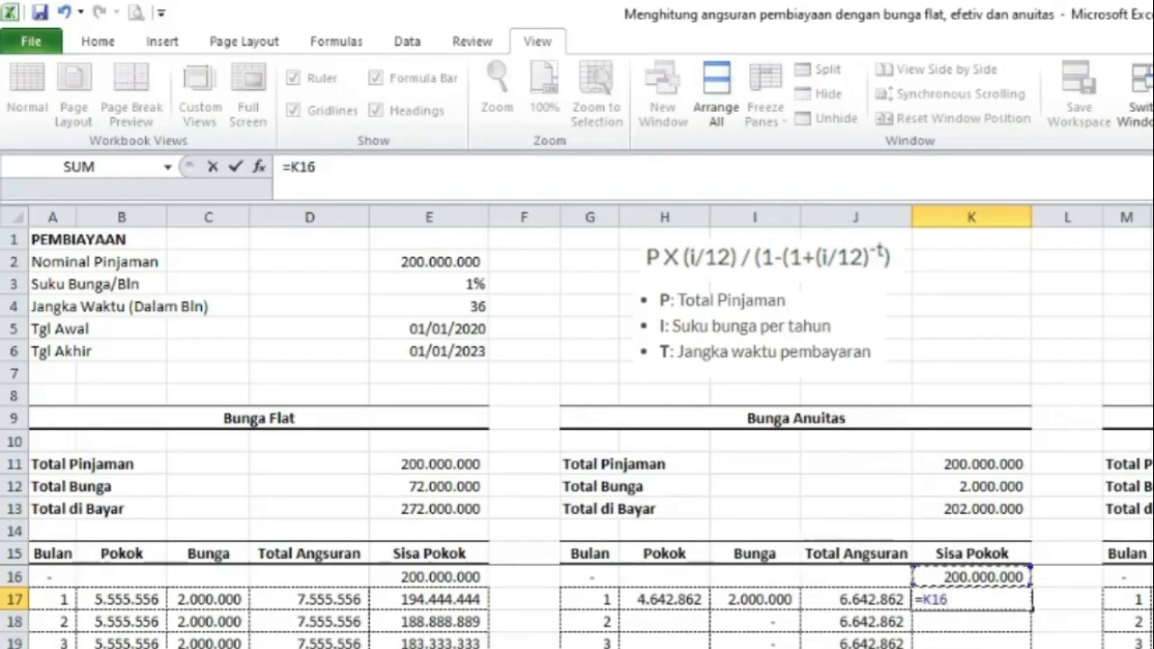
pyautogui.write('-')
pyautogui.press('Left')
pyautogui.press('Left')
pyautogui.press('Left')
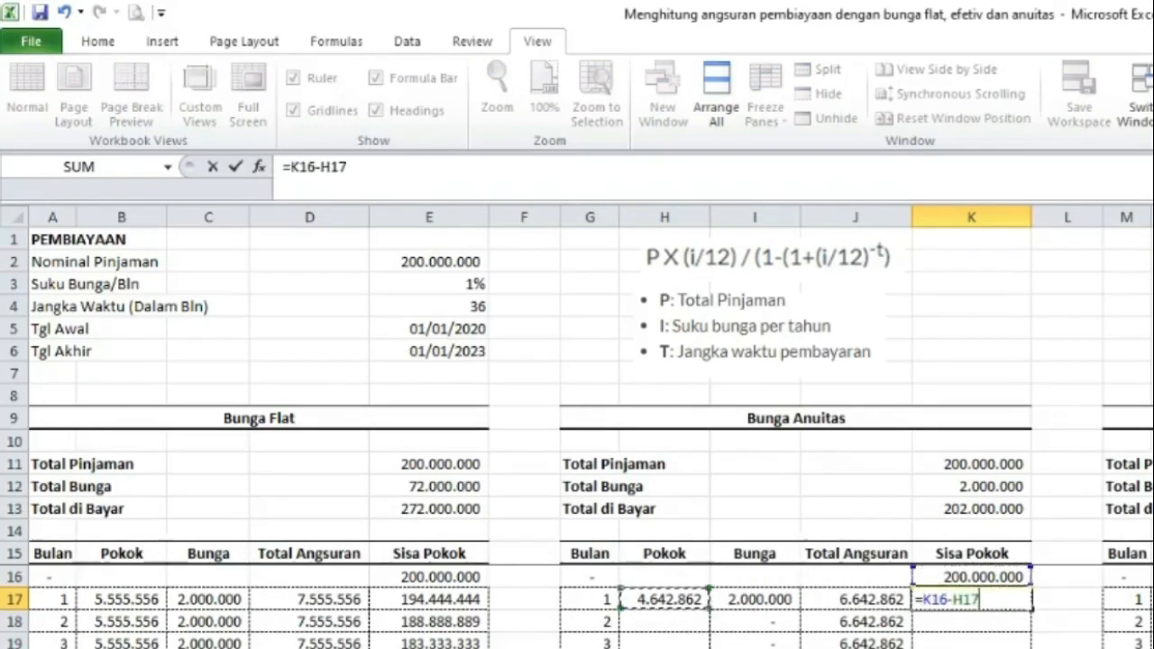
pyautogui.press('Return')
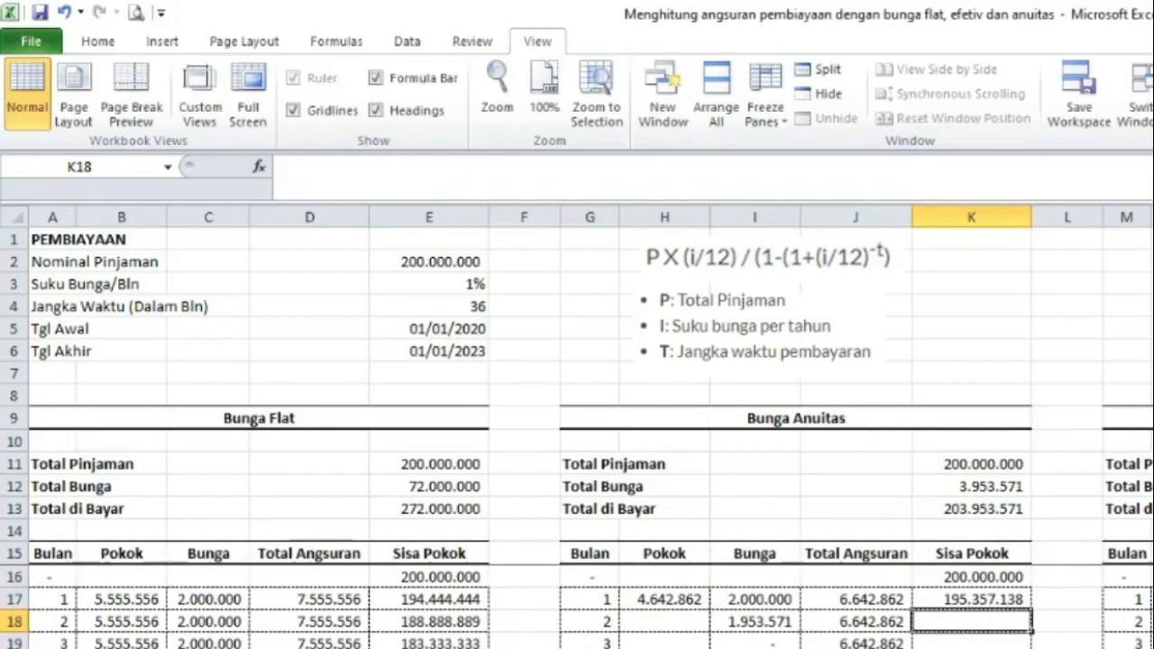
# Fill the Sisa Pokok formula down the annuity column.
pyautogui.click(990, 597)
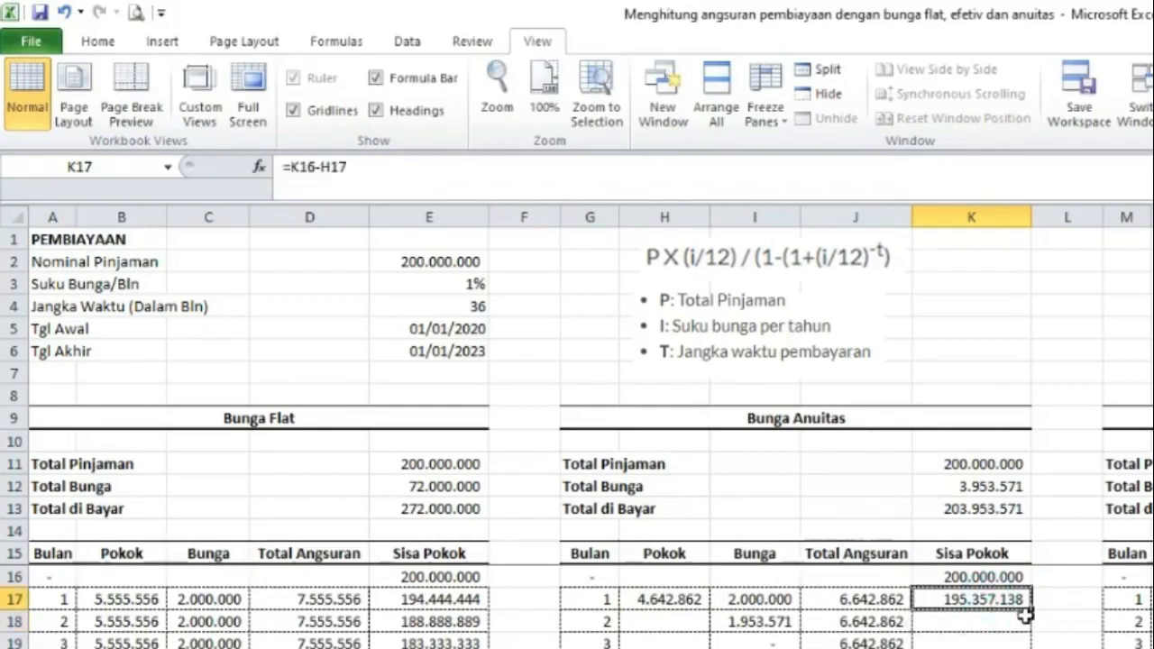
pyautogui.doubleClick(1033, 613)
pyautogui.scroll(-20, 1033, 613)
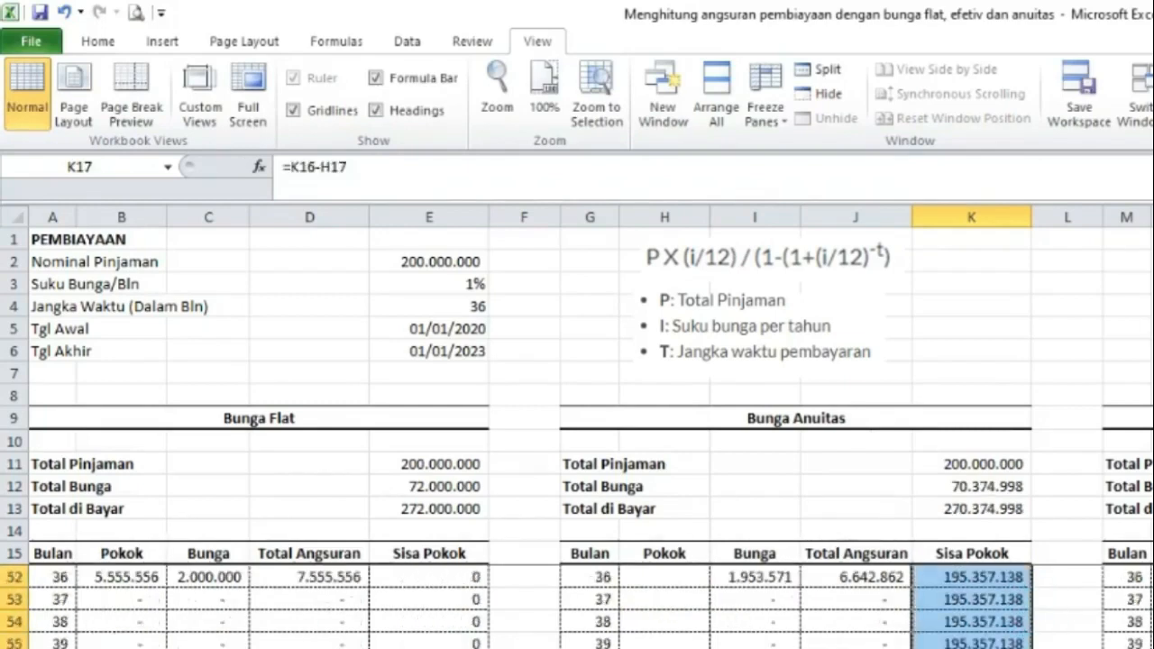
pyautogui.scroll(7, 1033, 613)
pyautogui.scroll(13, 577, 604)
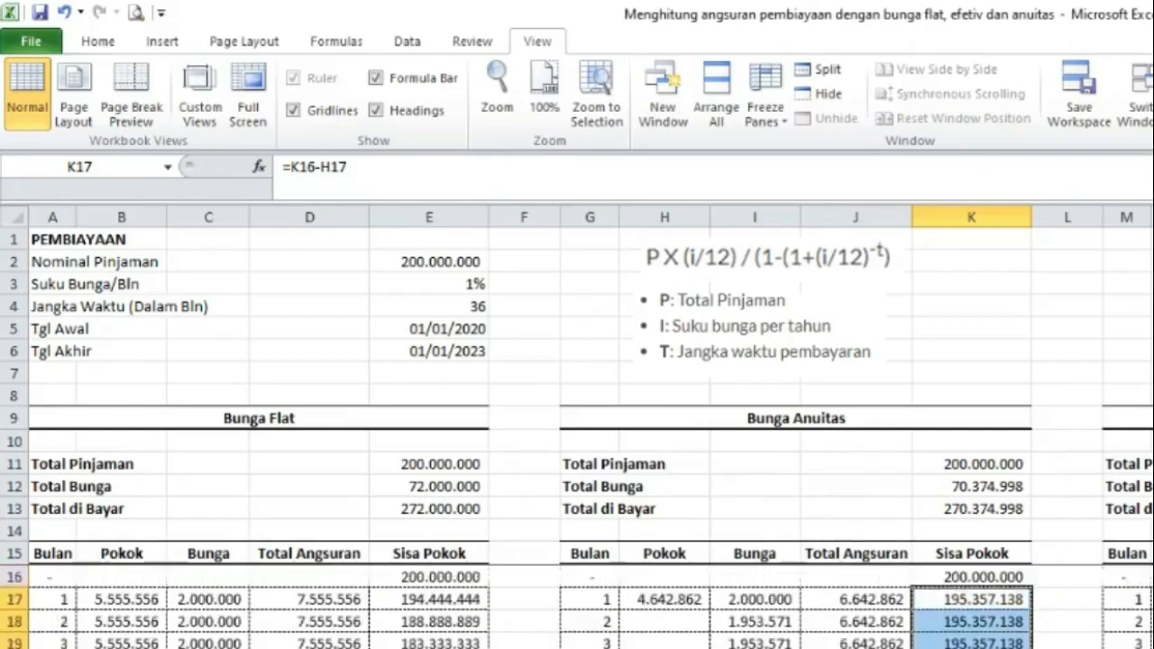
# Fill the Pokok formula from H17 down the annuity column.
pyautogui.click(667, 599)
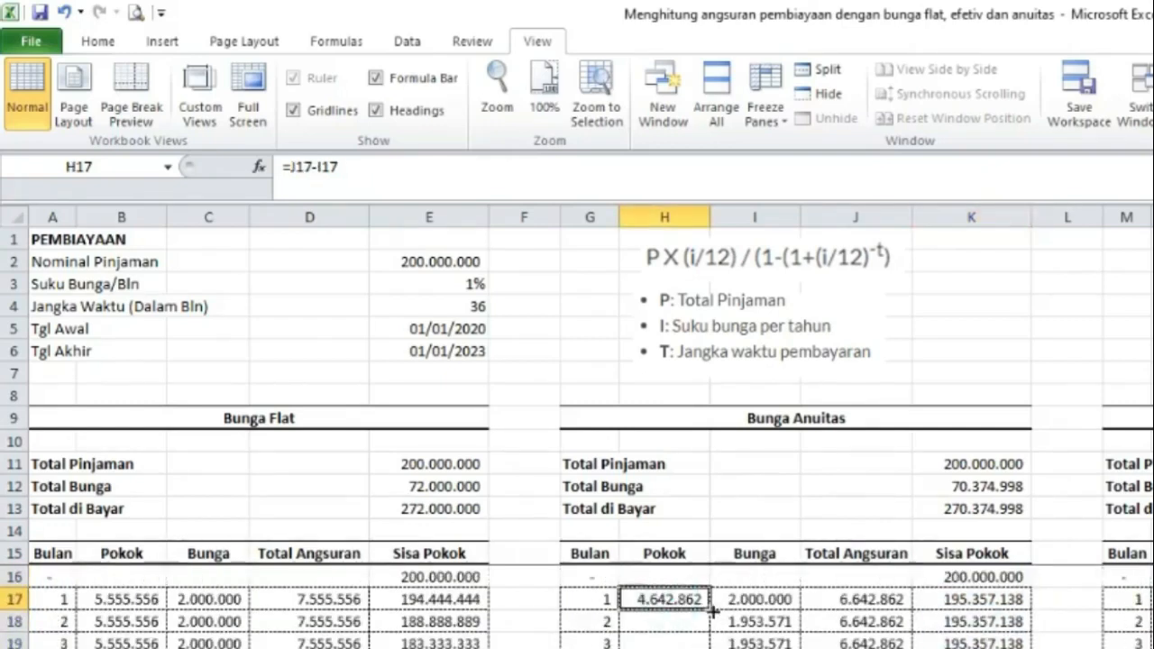
pyautogui.doubleClick(711, 611)
pyautogui.scroll(-14, 711, 611)
pyautogui.scroll(-5, 577, 608)
pyautogui.scroll(11, 577, 609)
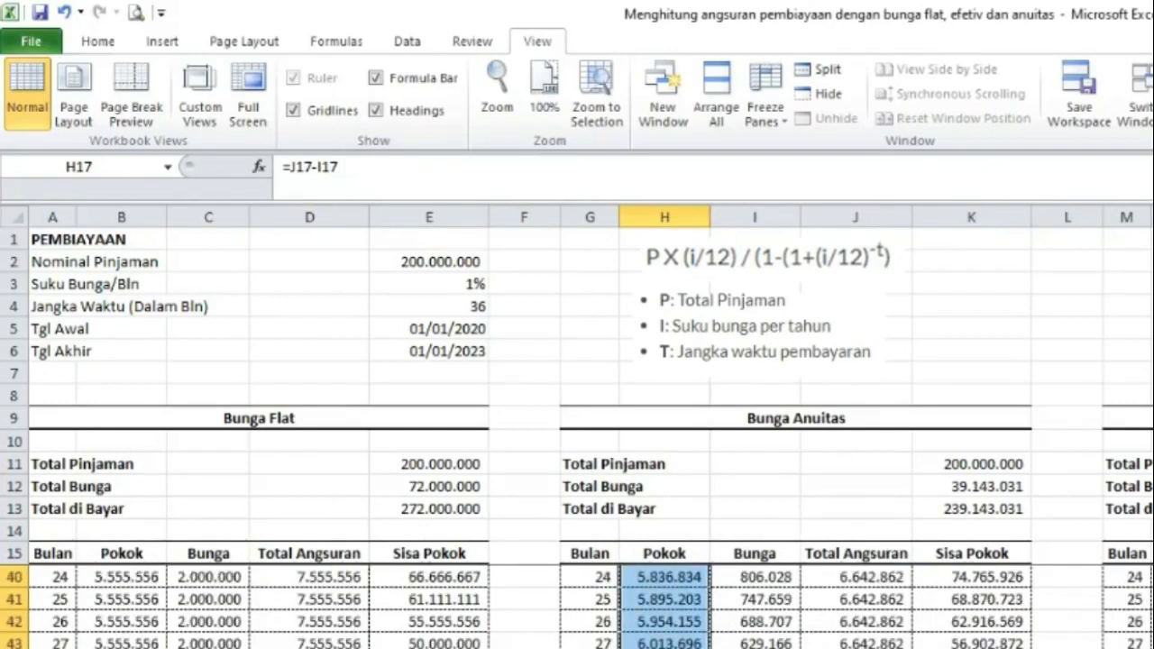
pyautogui.scroll(8, 700, 577)
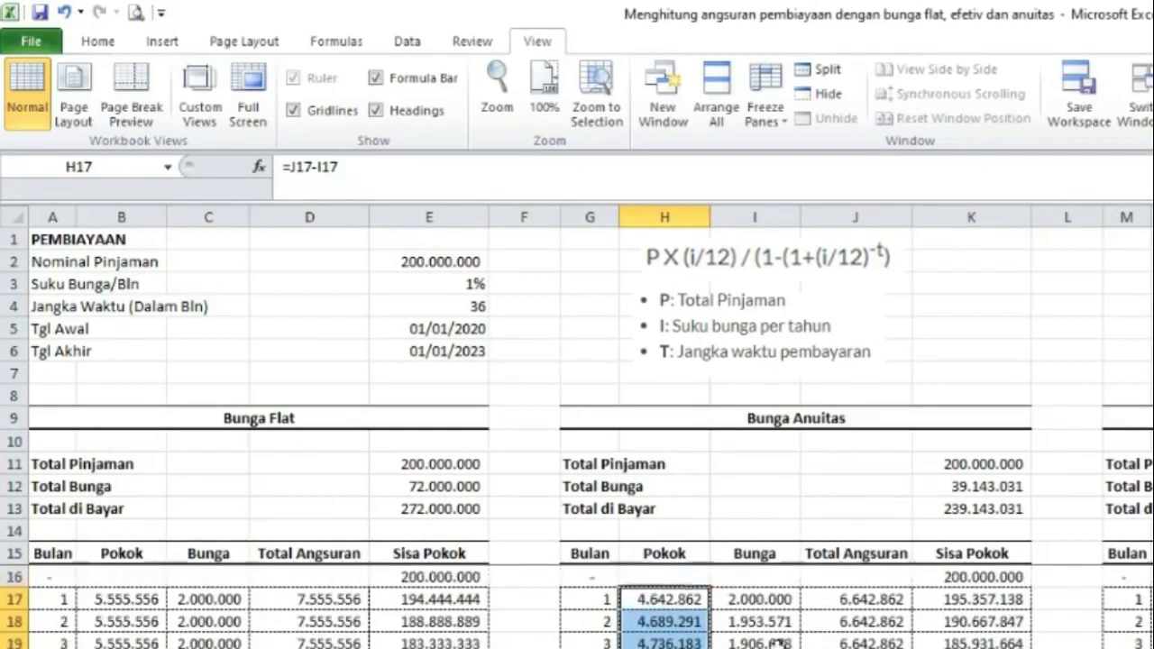
# Inspect the Pokok, Bunga and Total Angsuran formulas in the flat and annuity schedules.
pyautogui.click(700, 577)
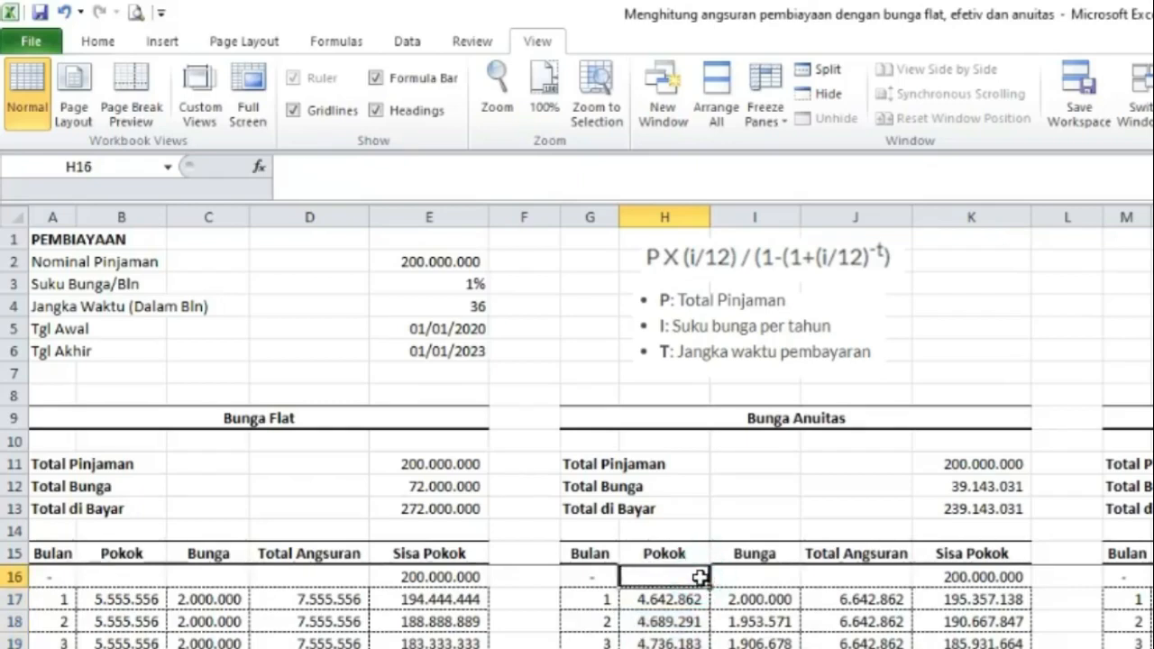
pyautogui.click(876, 597)
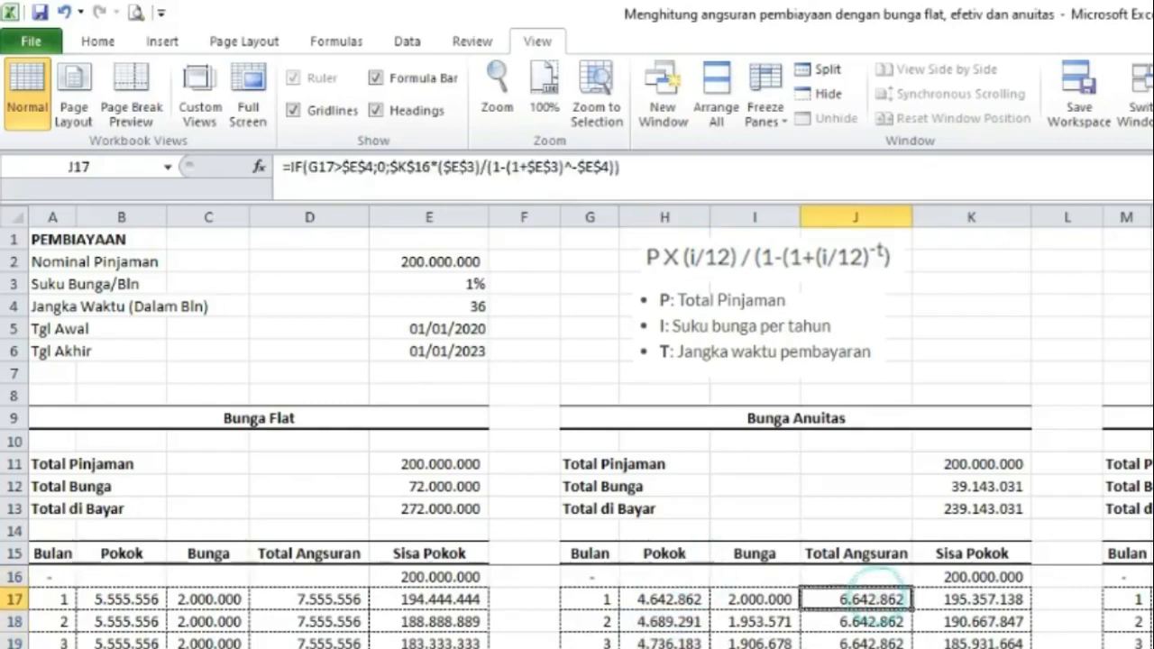
pyautogui.click(748, 599)
pyautogui.click(664, 599)
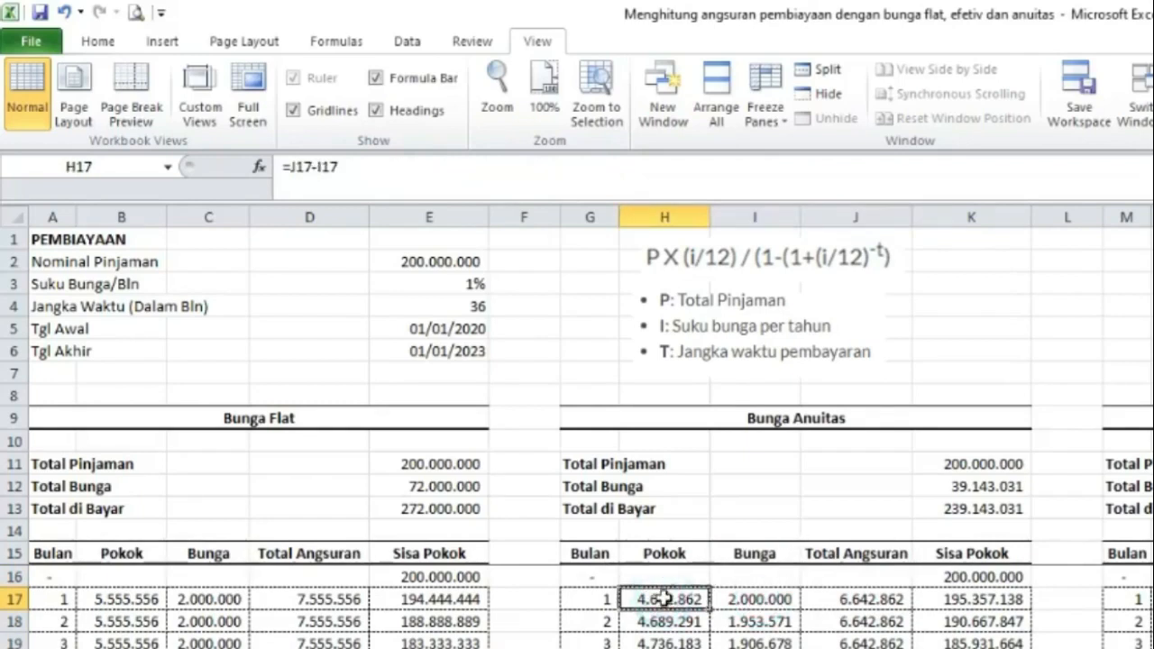
pyautogui.click(126, 599)
pyautogui.click(200, 598)
pyautogui.click(113, 620)
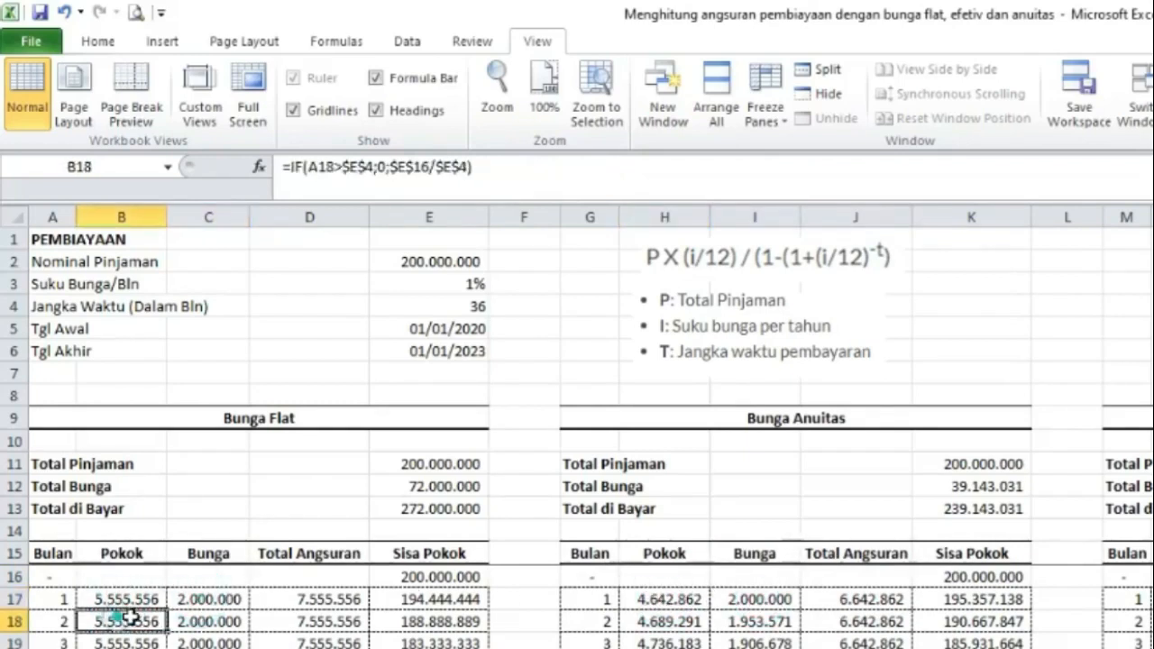
pyautogui.click(185, 622)
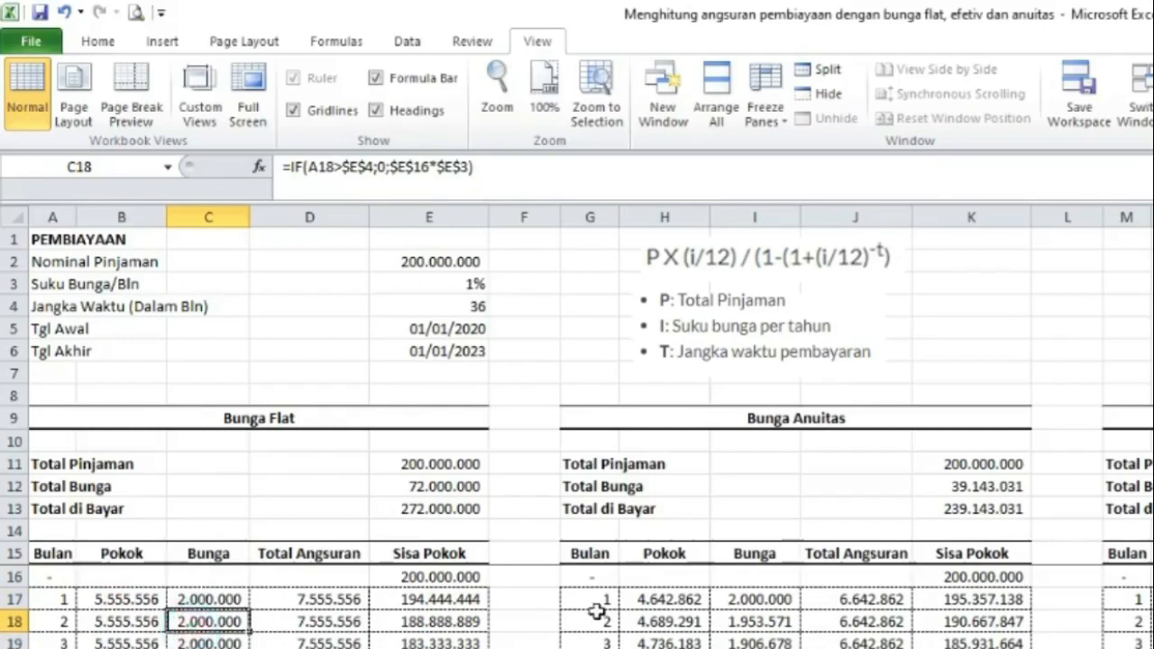
pyautogui.click(665, 599)
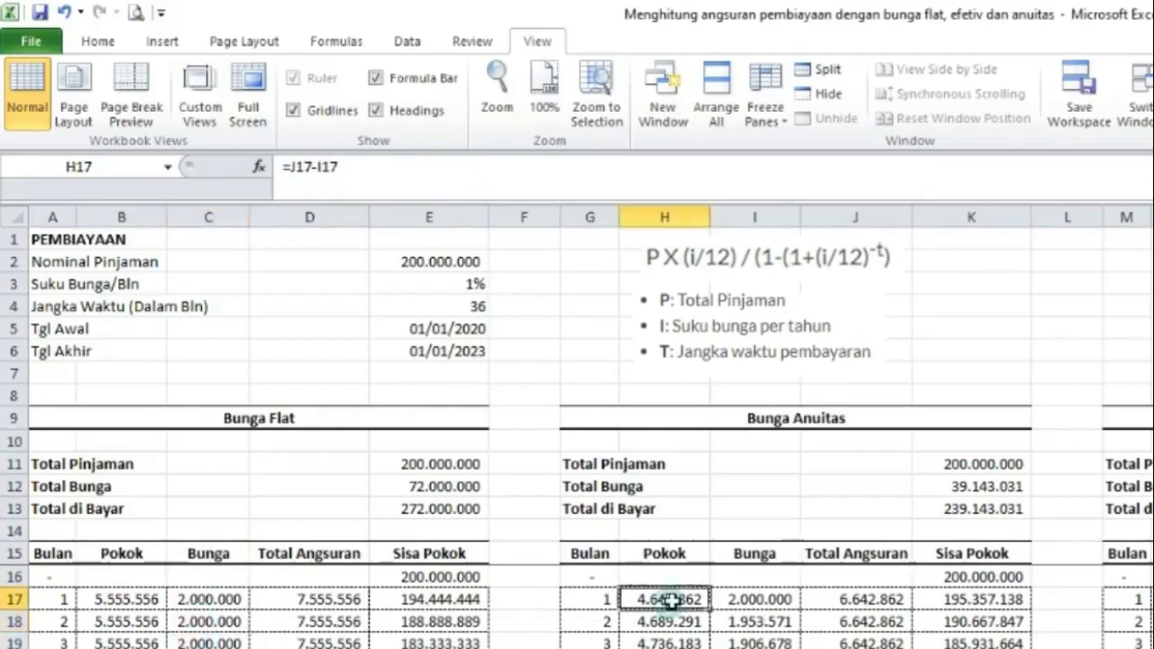
pyautogui.click(753, 599)
pyautogui.click(665, 599)
pyautogui.click(762, 622)
pyautogui.click(683, 622)
pyautogui.click(760, 643)
pyautogui.click(703, 640)
pyautogui.scroll(-7, 703, 640)
pyautogui.scroll(-2, 703, 622)
pyautogui.click(665, 648)
pyautogui.click(755, 648)
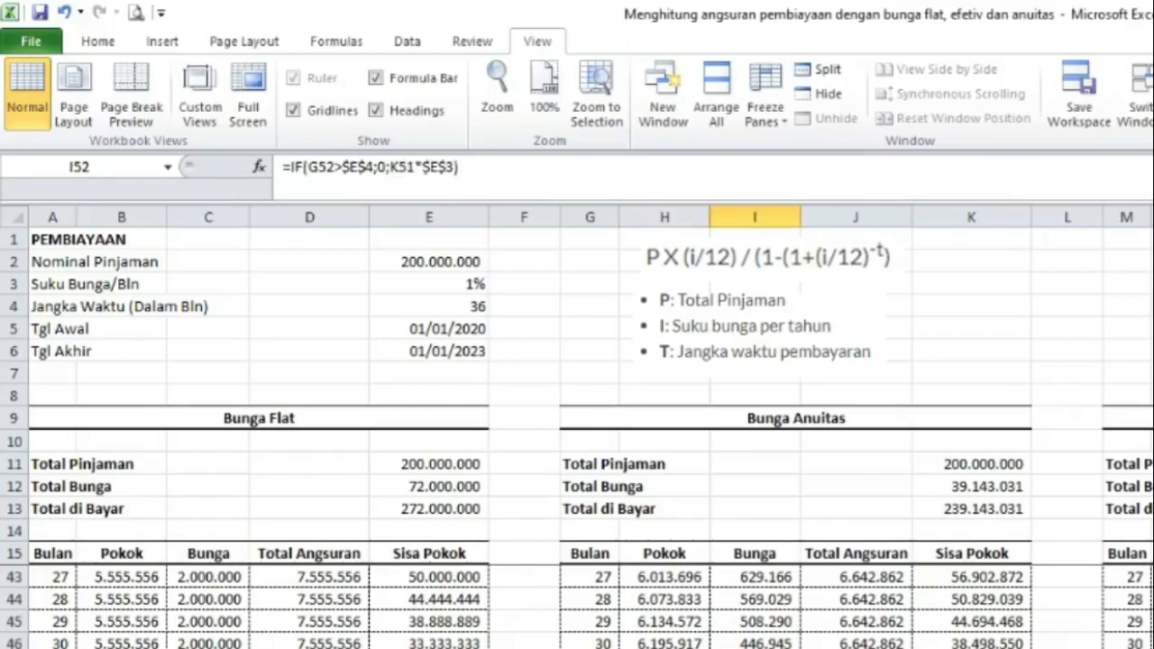
pyautogui.scroll(-8, 703, 613)
pyautogui.scroll(12, 703, 613)
pyautogui.scroll(5, 703, 613)
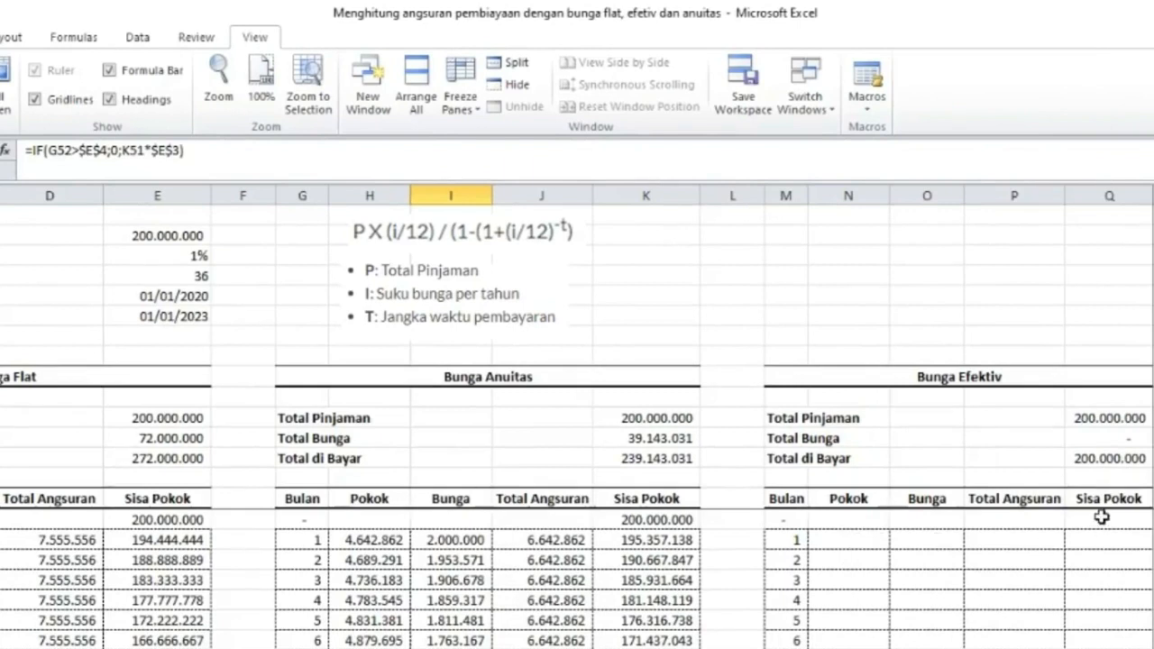
# Link the Bunga Efektiv opening Sisa Pokok in Q16 to the starting loan balance cell.
pyautogui.click(1102, 518)
pyautogui.write('=')
pyautogui.press('Left')
pyautogui.press('Left')
pyautogui.press('Left')
pyautogui.press('Left')
pyautogui.press('Left')
pyautogui.press('Left')
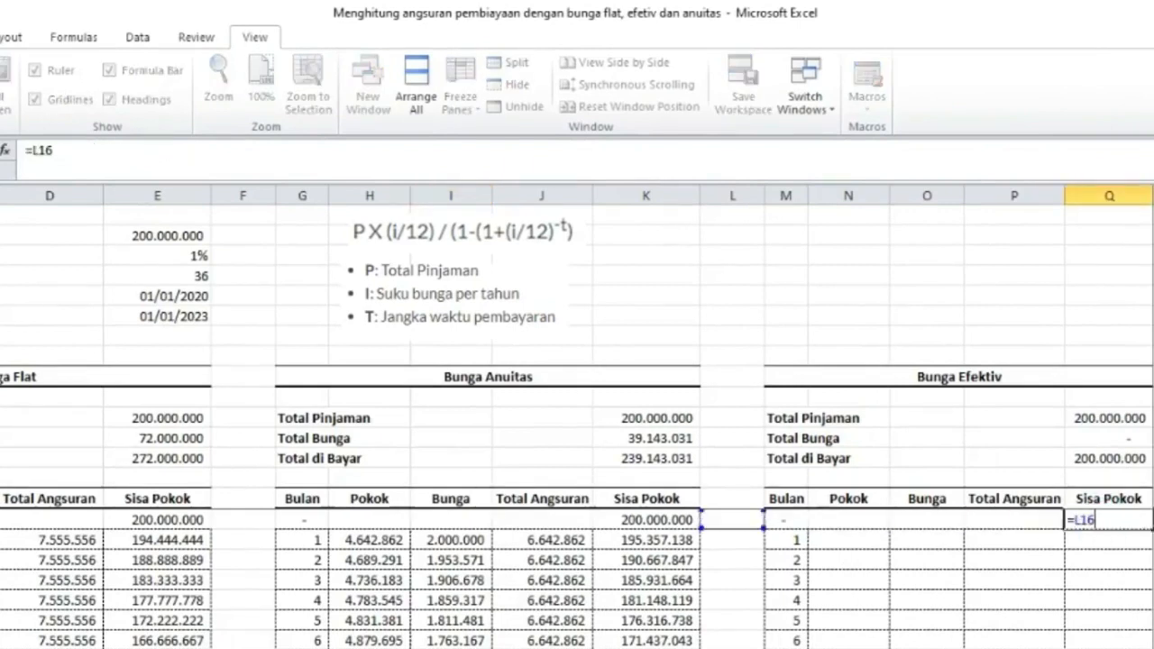
pyautogui.press('Return')
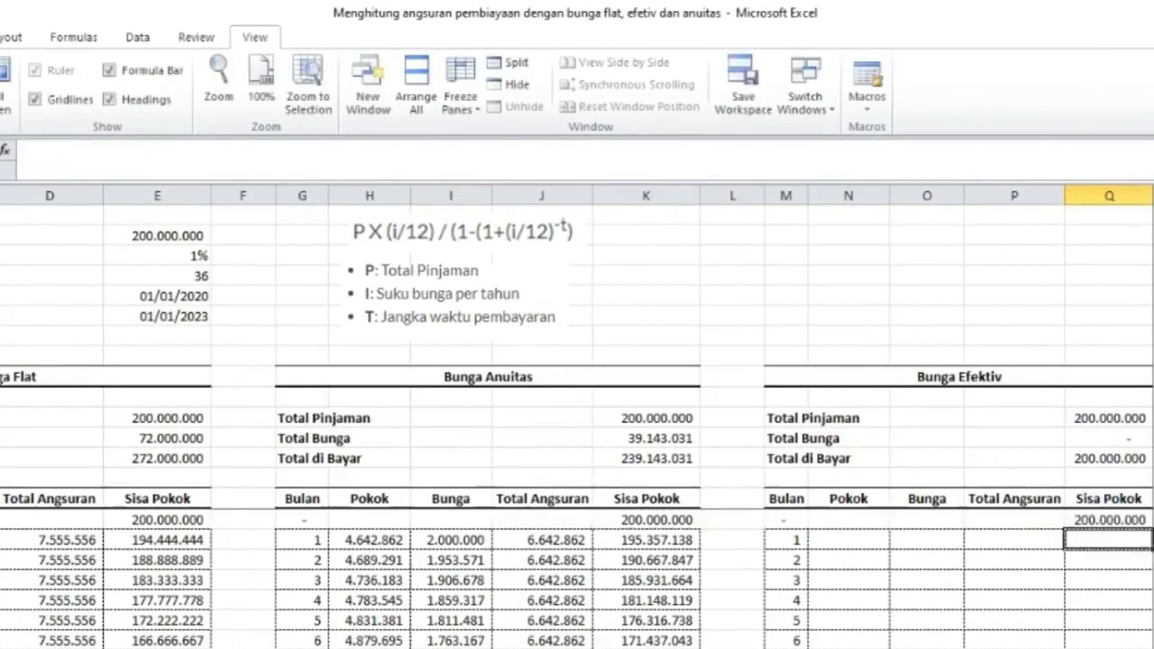
# Enter =$Q$16/$E$4 in N17 to compute the effective-interest Pokok for month 1.
pyautogui.press('Left')
pyautogui.press('Left')
pyautogui.press('Left')
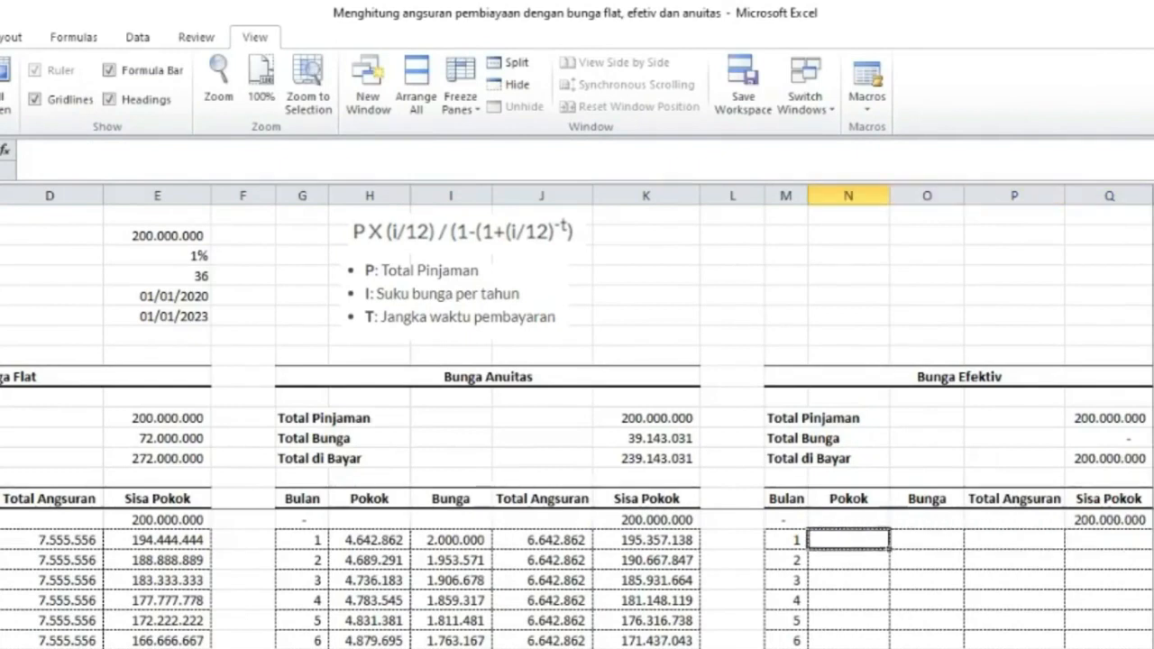
pyautogui.write('=')
pyautogui.press('Right')
pyautogui.press('Right')
pyautogui.press('Right')
pyautogui.press('Up')
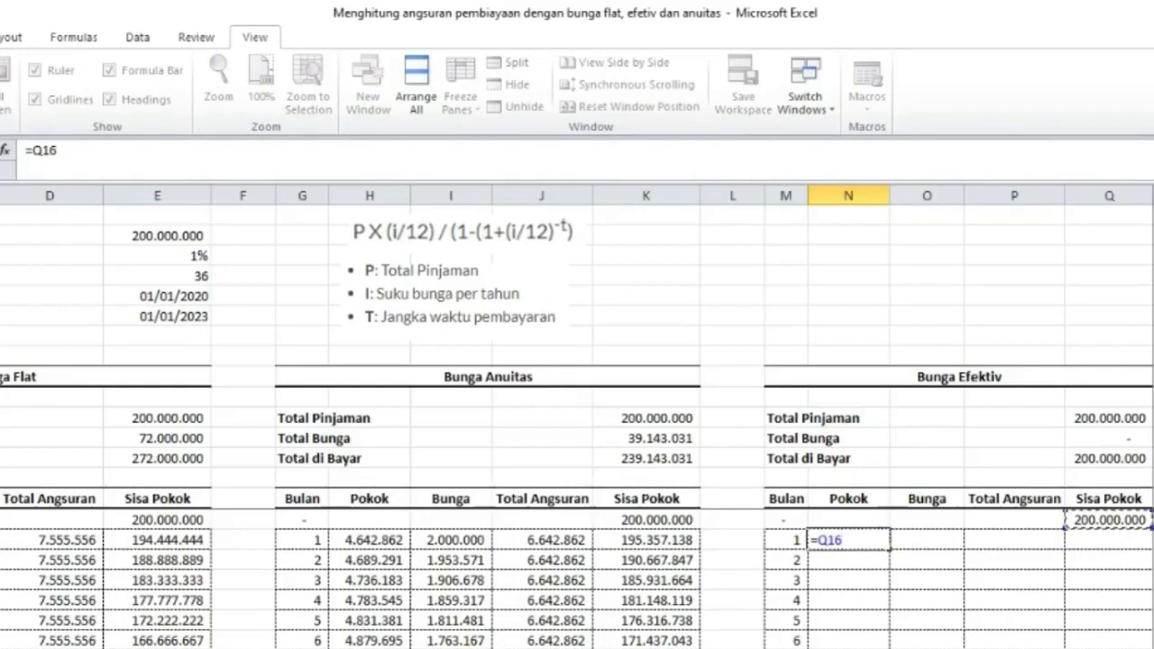
pyautogui.press('F4')
pyautogui.write('/')
pyautogui.click(202, 276)
pyautogui.press('F4')
pyautogui.press('Return')
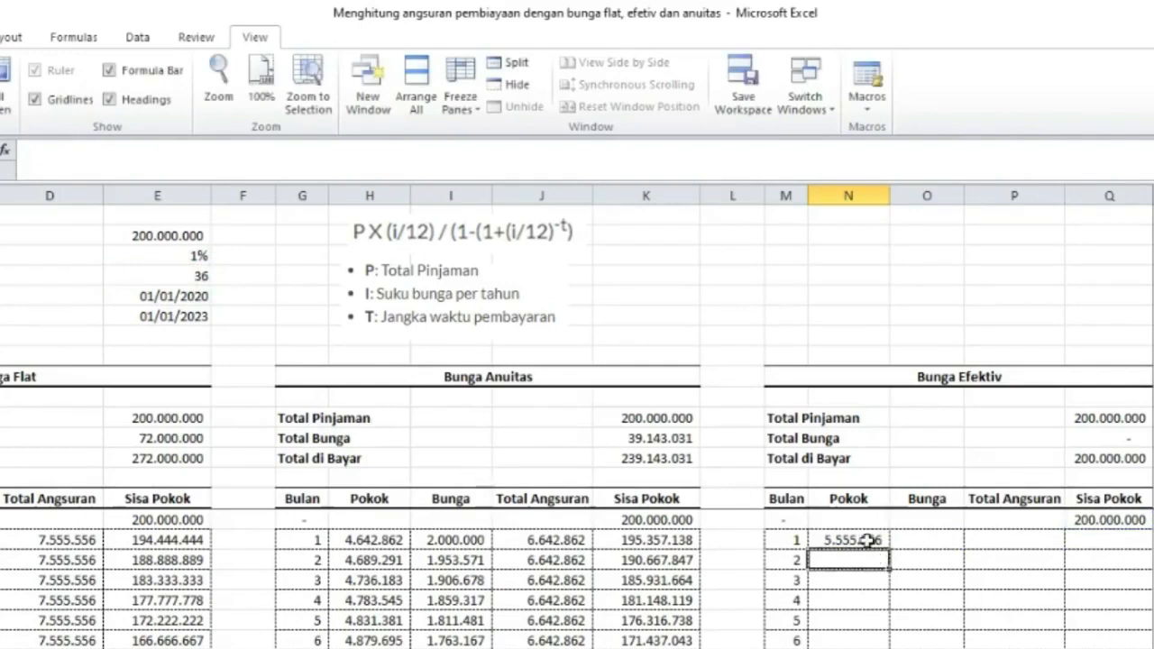
# Fill the effective Pokok formula down the column.
pyautogui.click(867, 541)
pyautogui.doubleClick(890, 549)
pyautogui.scroll(-11, 905, 535)
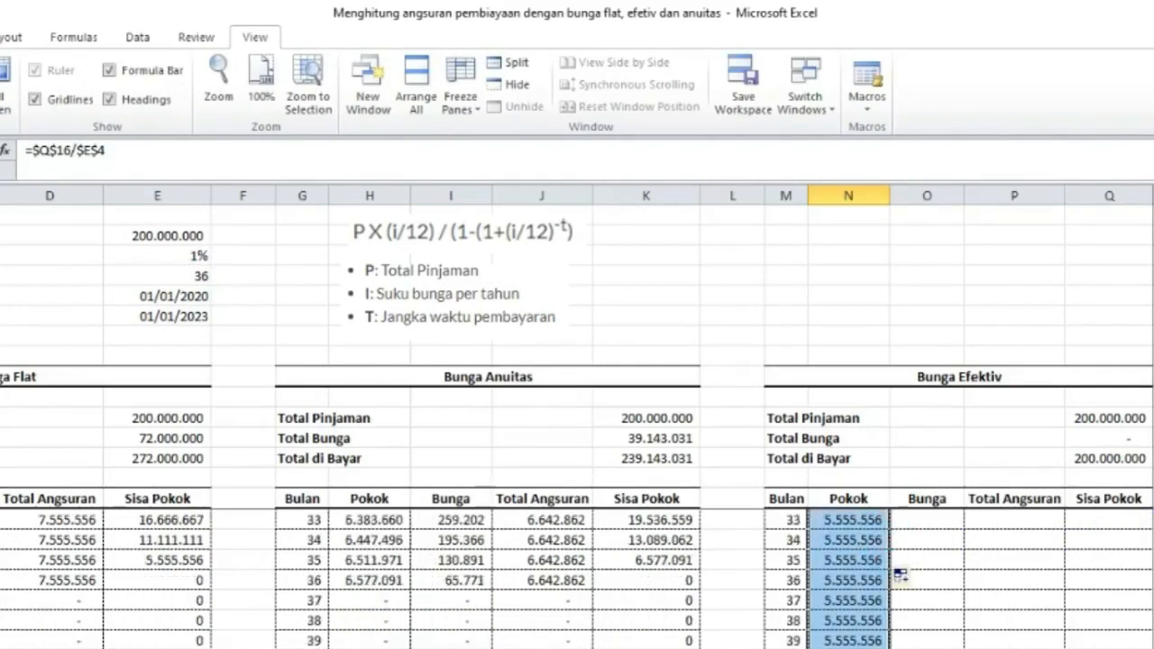
pyautogui.scroll(-5, 896, 553)
pyautogui.scroll(16, 891, 554)
# Wrap the month-1 effective Pokok formula in an IF so it returns 0 when the month exceeds the term: =IF(M17>$E$4;0;$Q$16/$E$4).
pyautogui.click(863, 539)
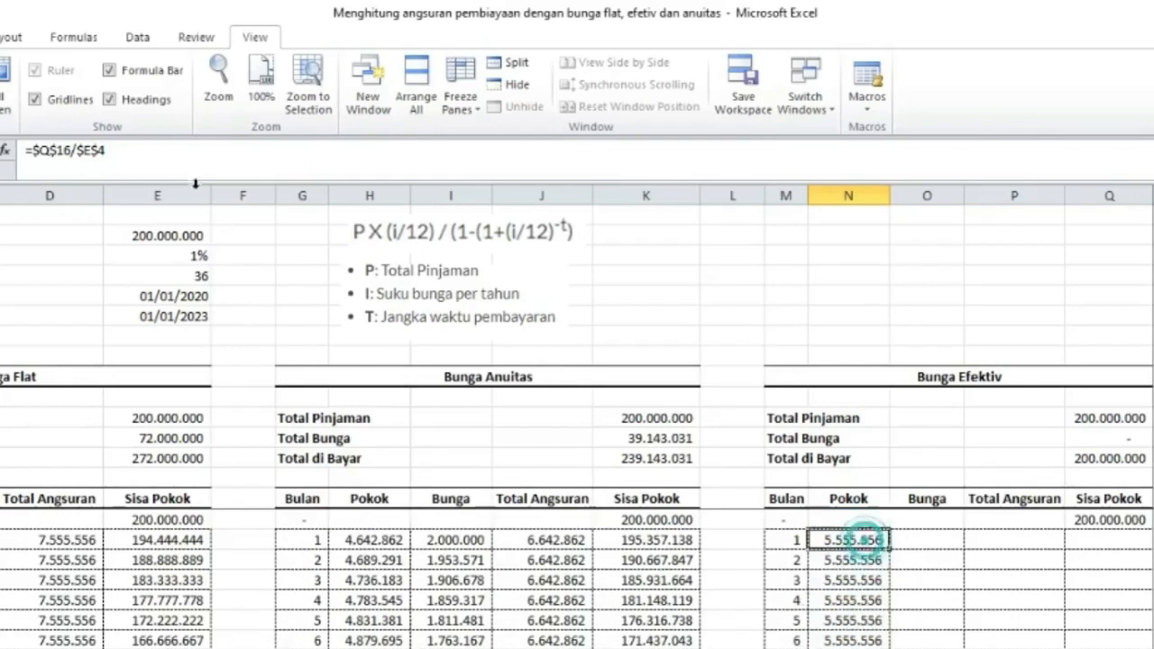
pyautogui.click(31, 149)
pyautogui.write('if')
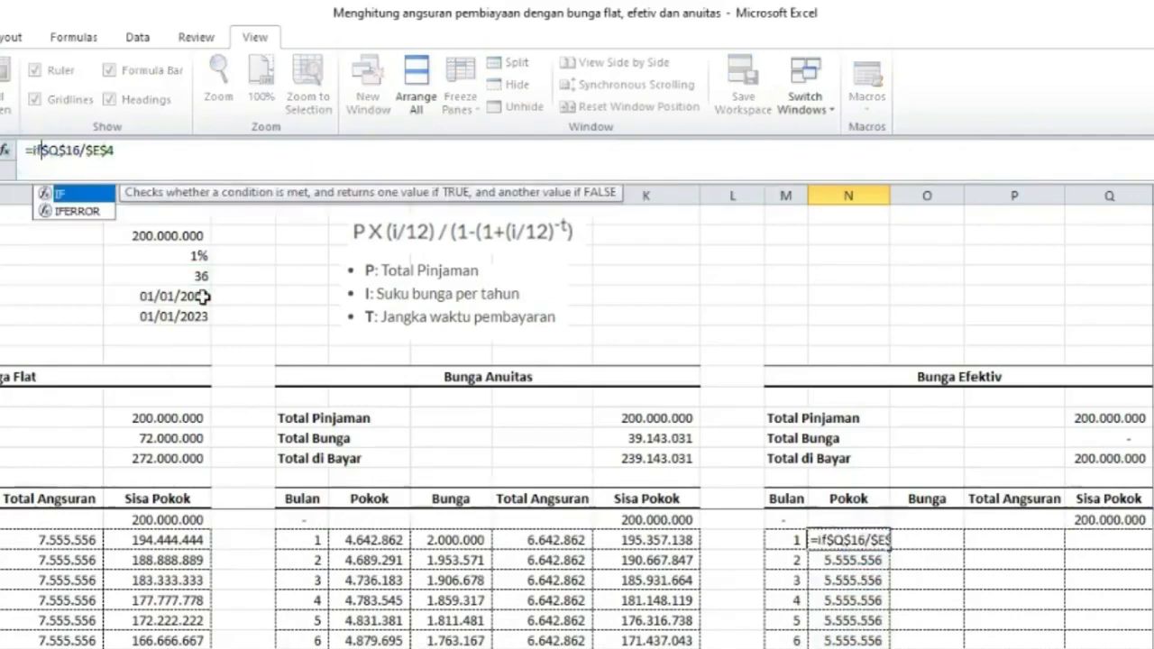
pyautogui.doubleClick(77, 193)
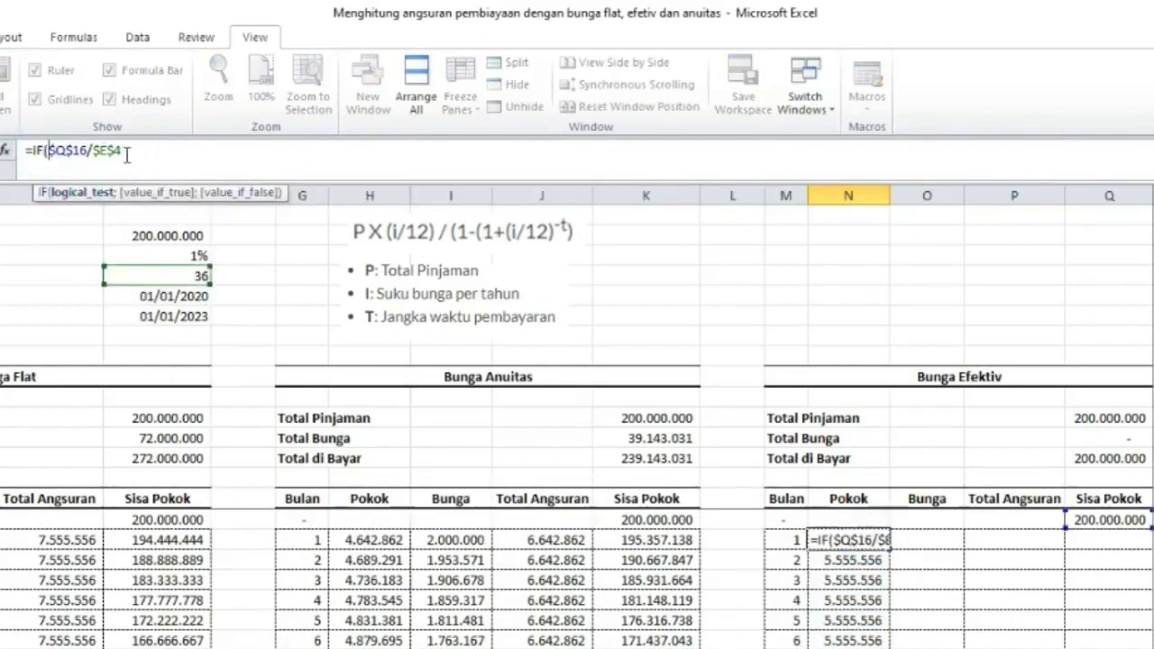
pyautogui.click(783, 540)
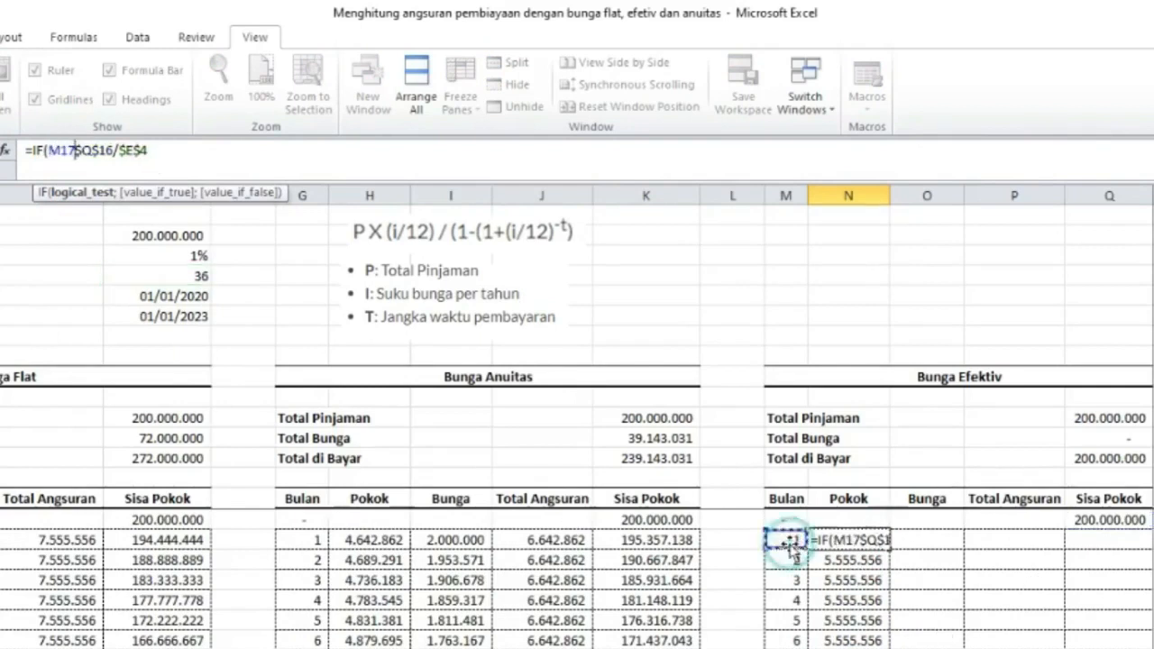
pyautogui.write('>')
pyautogui.click(159, 274)
pyautogui.press('F4')
pyautogui.write(';0;')
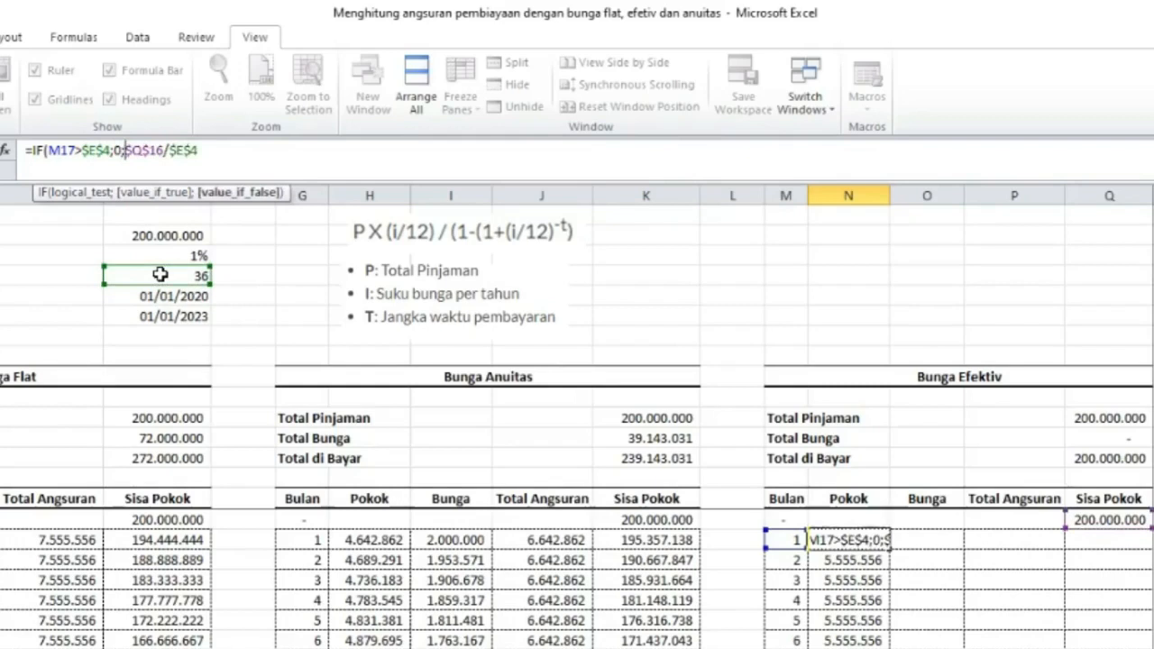
pyautogui.click(207, 152)
pyautogui.write(')')
pyautogui.press('Return')
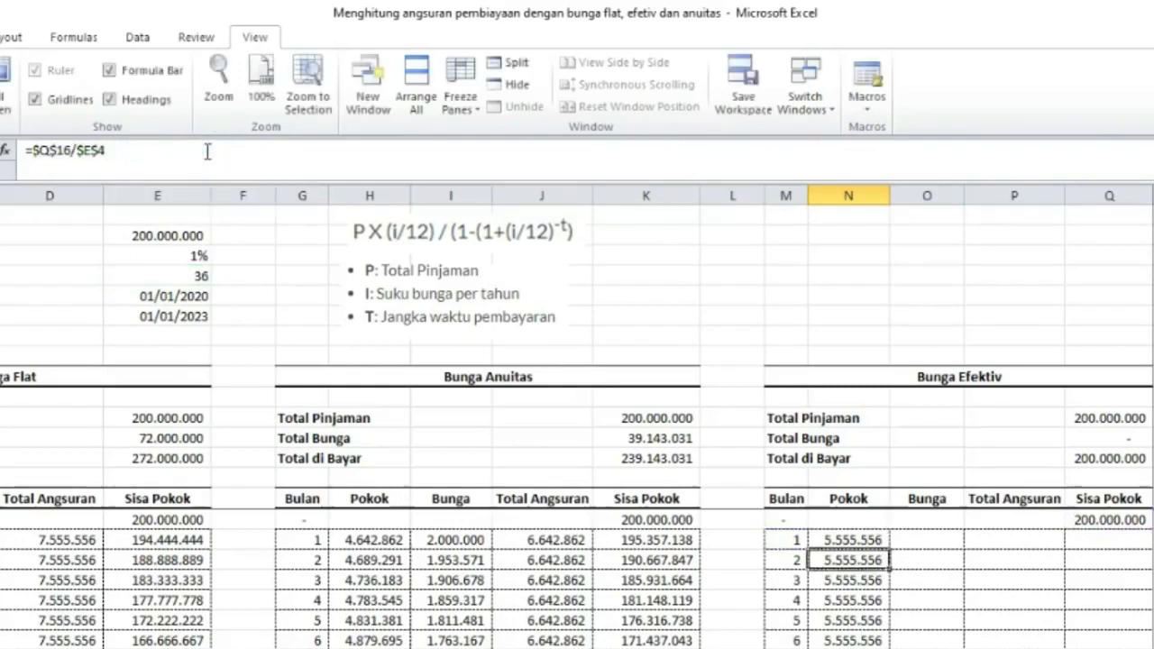
# Copy the new IF-based Pokok formula down the effective schedule.
pyautogui.click(864, 539)
pyautogui.moveTo(886, 547)
pyautogui.mouseDown()
pyautogui.moveTo(886, 645)
pyautogui.moveTo(895, 559)
pyautogui.mouseUp()
pyautogui.scroll(16, 924, 594)
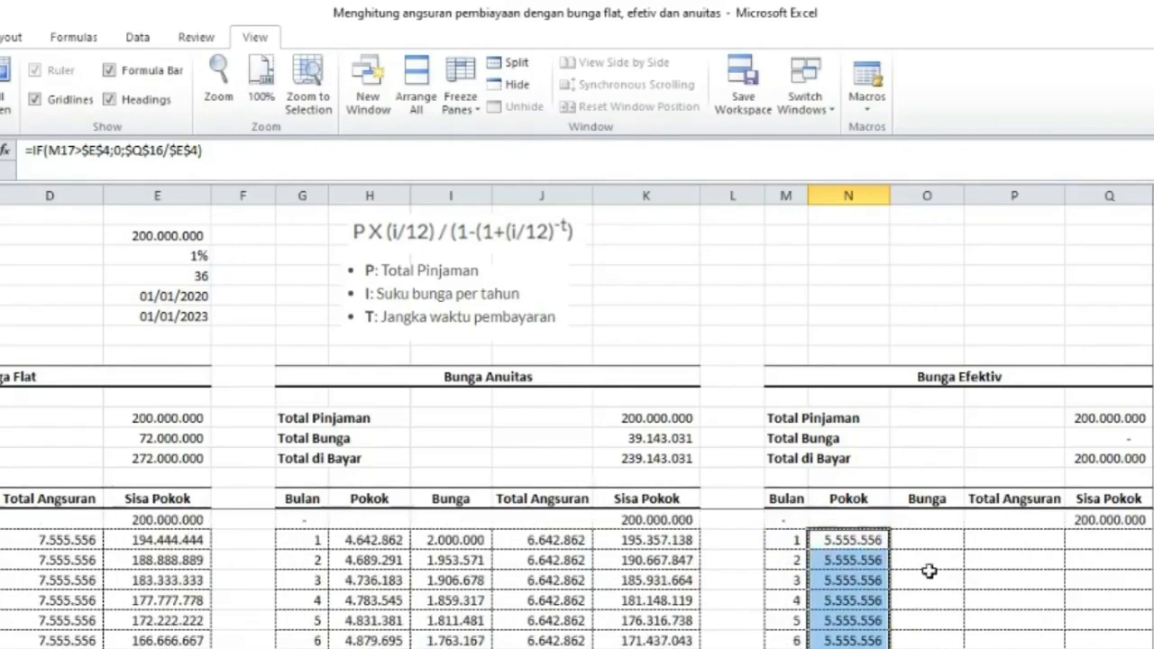
# Enter =Q16*$E$3 in O17 for the month-1 effective interest and fill it down the Bunga column.
pyautogui.click(928, 539)
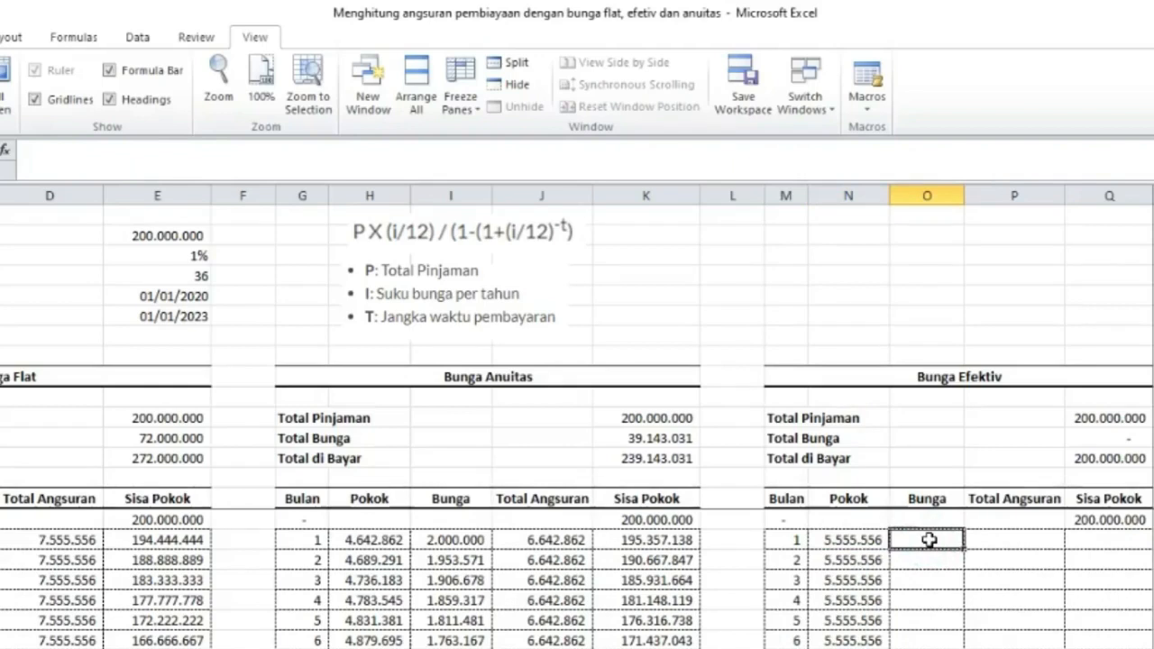
pyautogui.write('=')
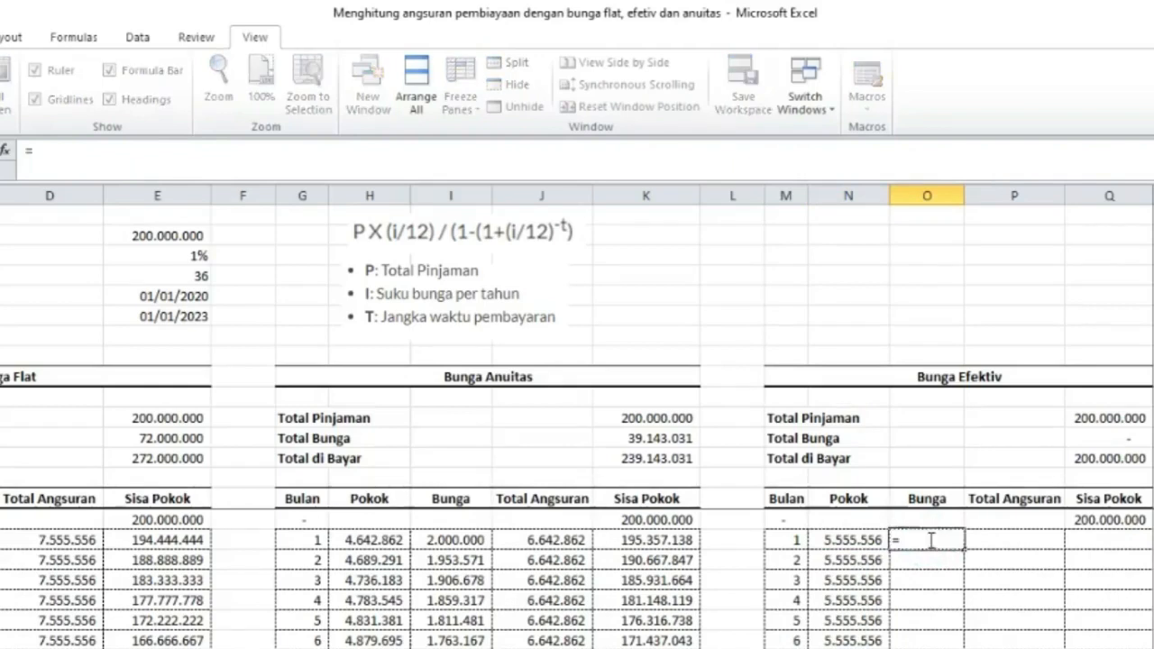
pyautogui.press('Right')
pyautogui.press('Right')
pyautogui.press('Up')
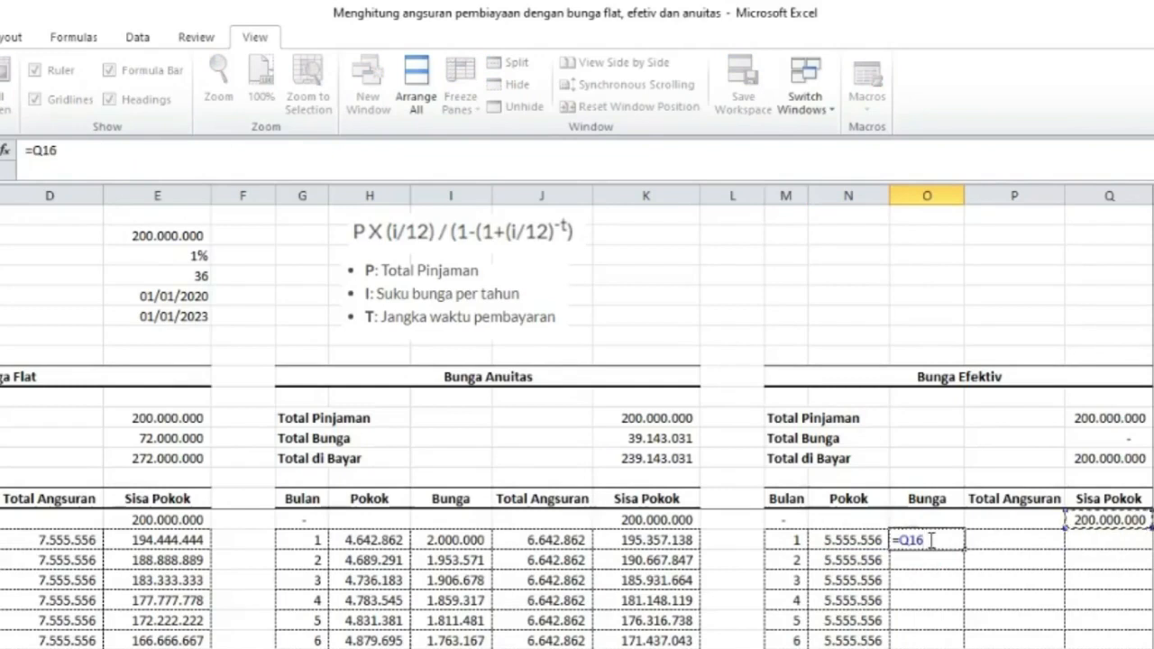
pyautogui.write('*')
pyautogui.click(186, 259)
pyautogui.press('F4')
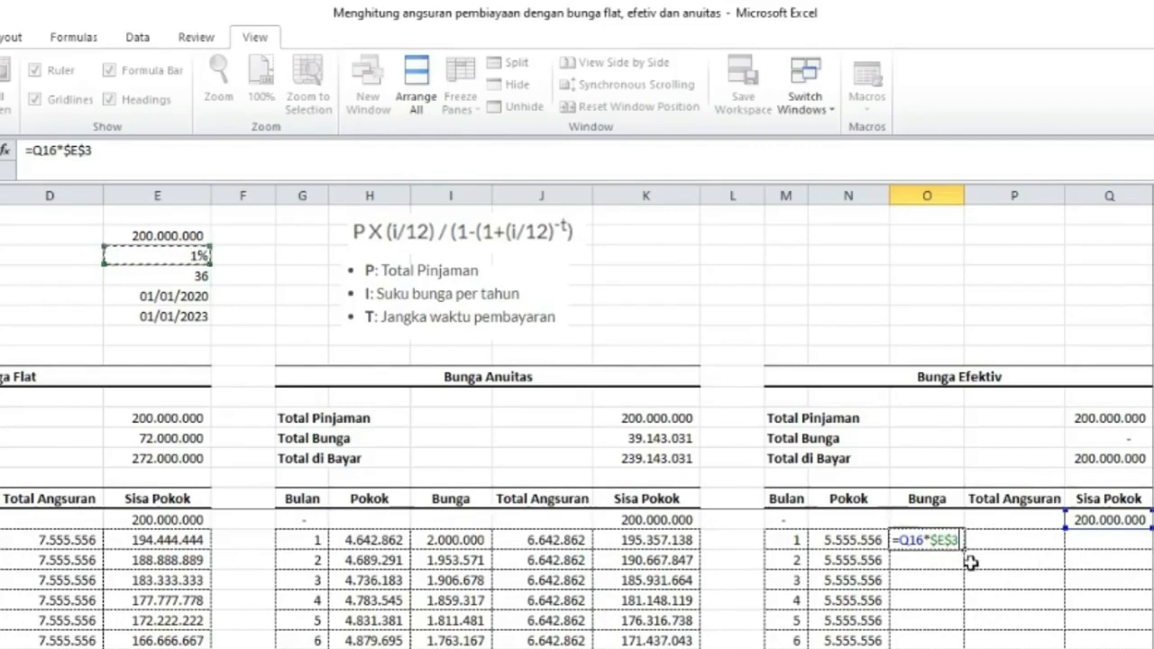
pyautogui.hotkey('ctrl', 'Return')
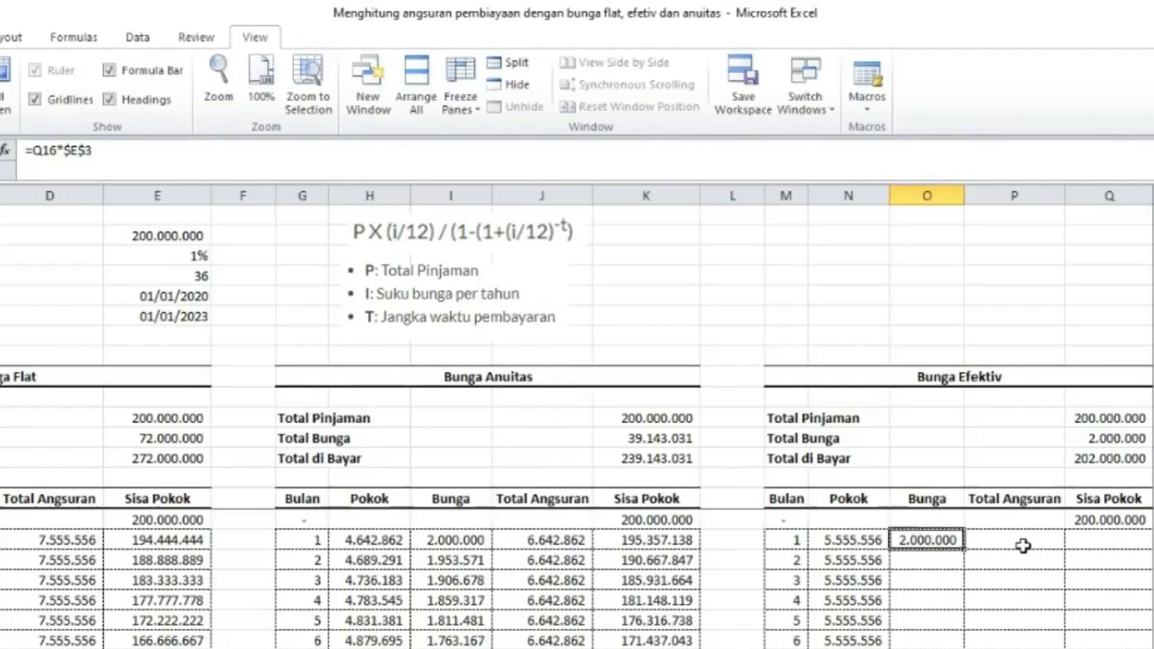
pyautogui.moveTo(965, 550)
pyautogui.mouseDown()
pyautogui.moveTo(964, 642)
pyautogui.moveTo(965, 532)
pyautogui.mouseUp()
pyautogui.scroll(20, 1017, 540)
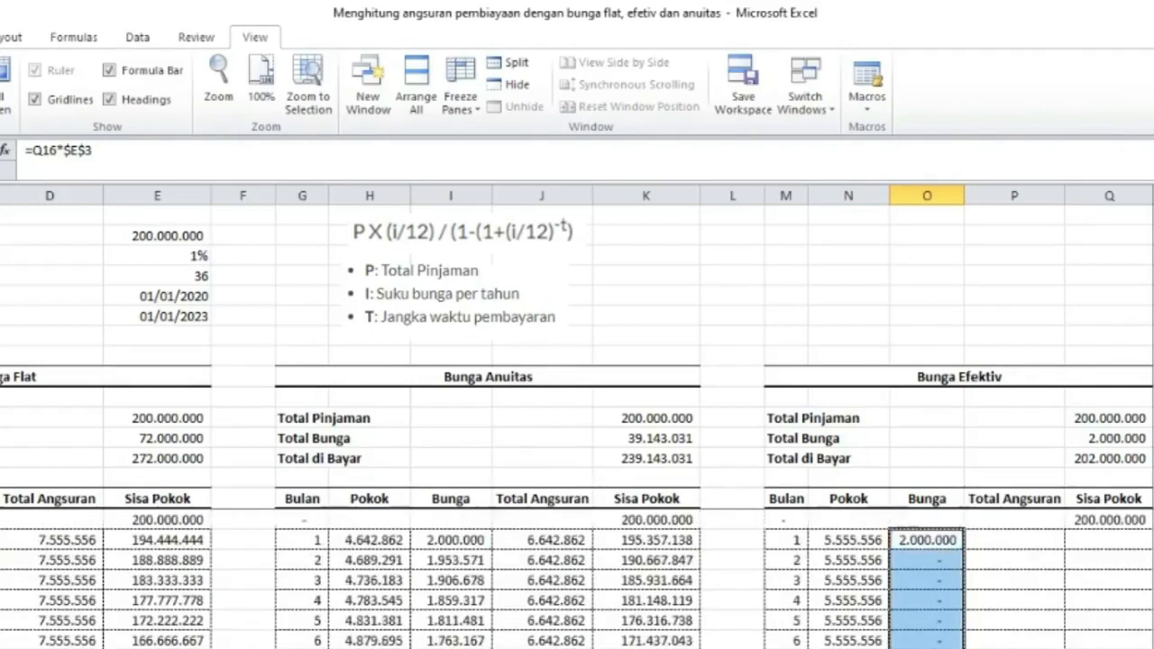
# Enter =N17+O17 in P17 to compute the month-1 Total Angsuran.
pyautogui.click(1017, 540)
pyautogui.write('=')
pyautogui.press('Left')
pyautogui.press('Left')
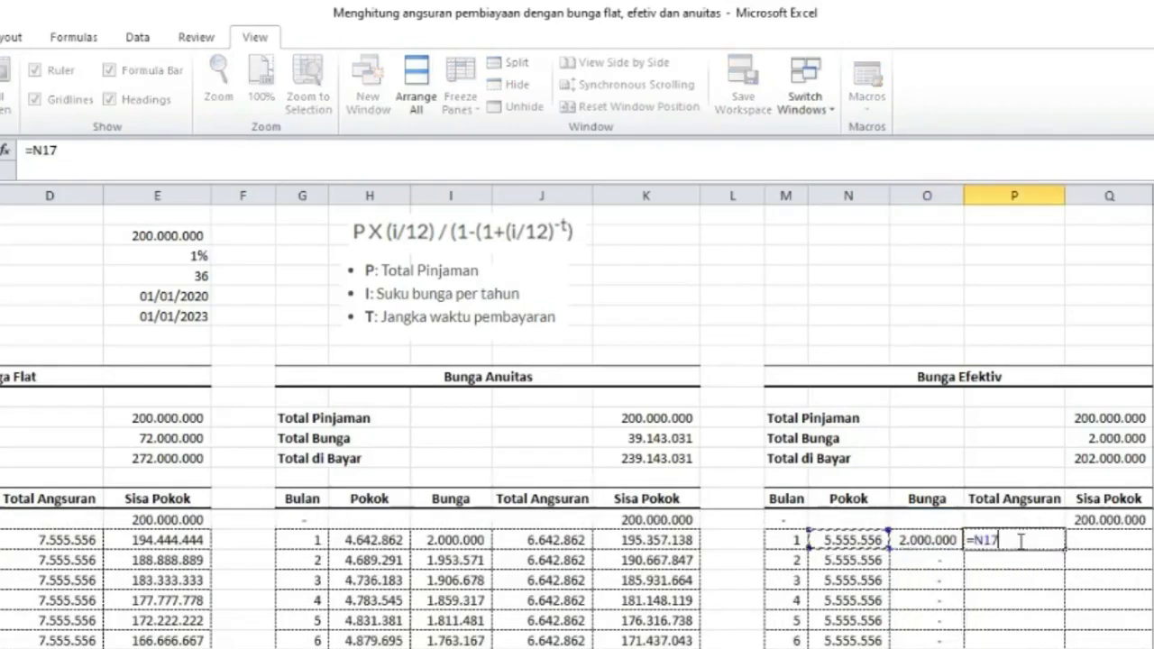
pyautogui.write('+')
pyautogui.press('Left')
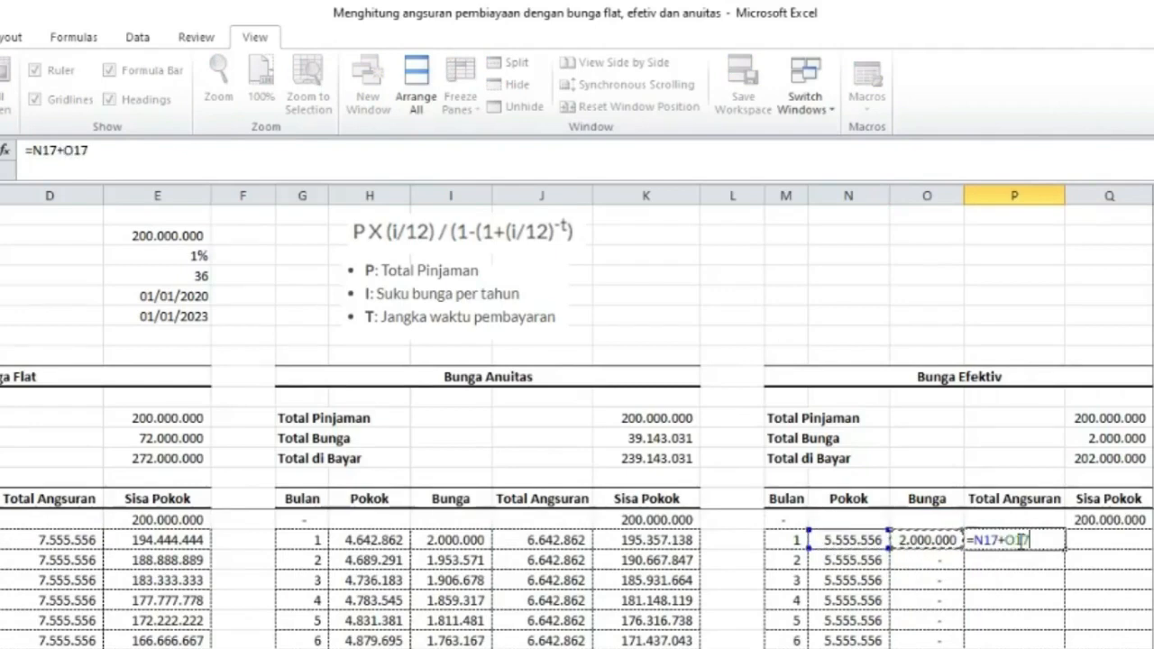
pyautogui.press('Tab')
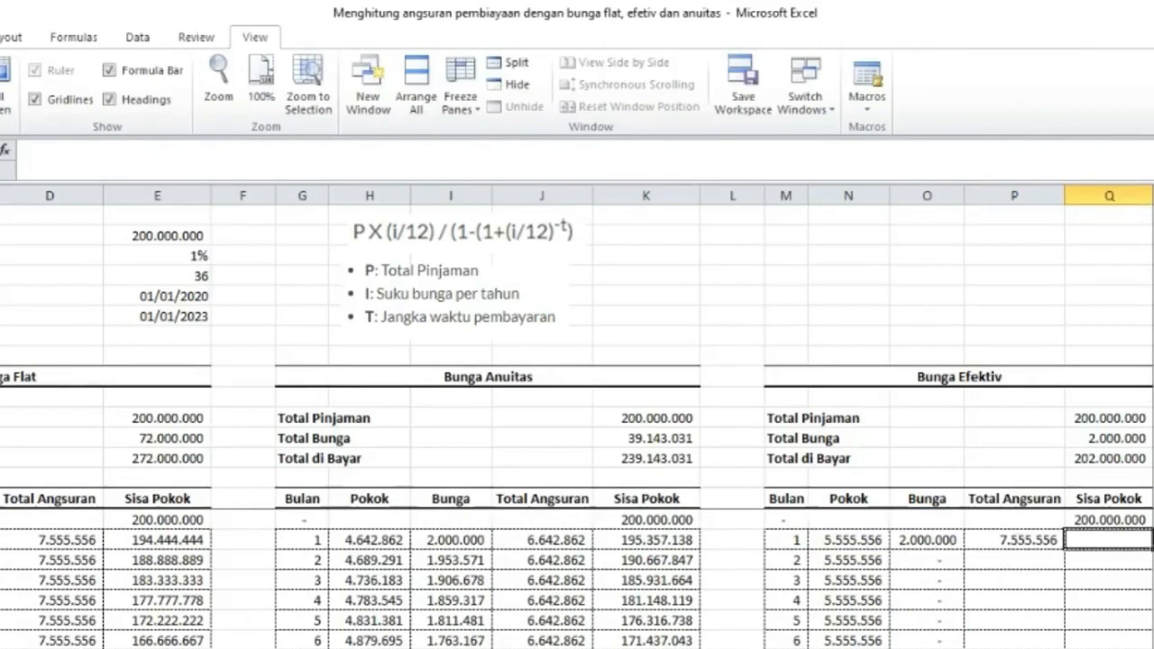
# Enter =Q16-N17 in Q17 to compute the month-1 remaining Sisa Pokok.
pyautogui.write('=')
pyautogui.click(1067, 520)
pyautogui.write('-')
pyautogui.press('Left')
pyautogui.press('Left')
pyautogui.press('Left')
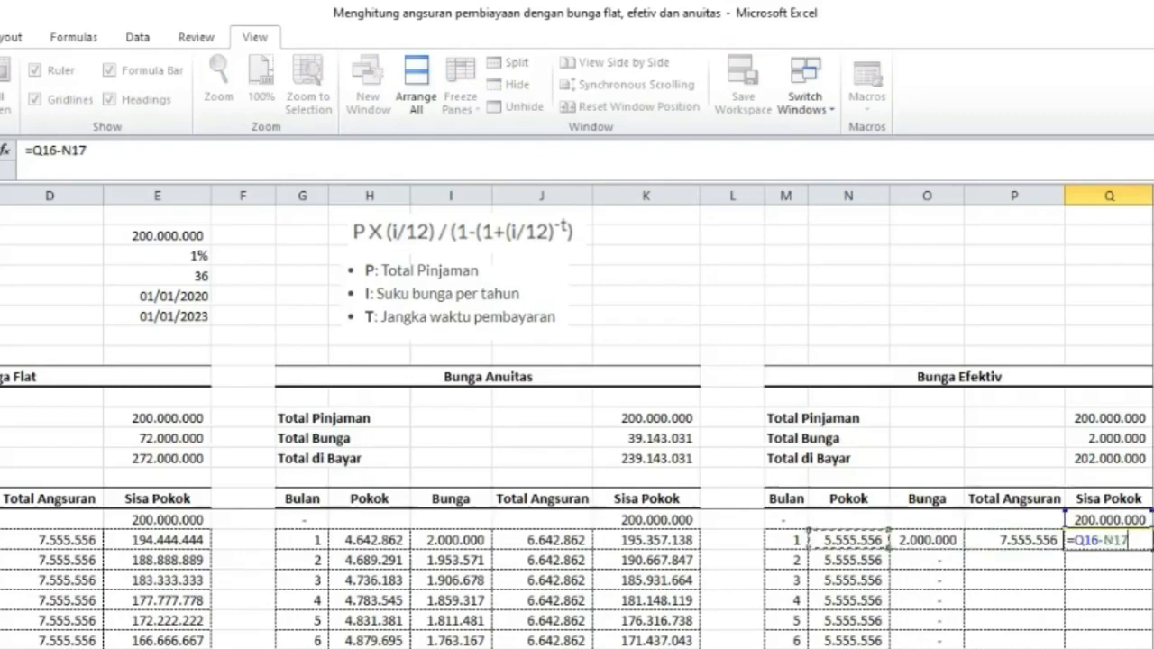
pyautogui.press('Return')
# Fill the Total Angsuran and Sisa Pokok formulas down the effective schedule.
pyautogui.moveTo(1030, 538); pyautogui.dragTo(1106, 539)
pyautogui.doubleClick(1150, 548)
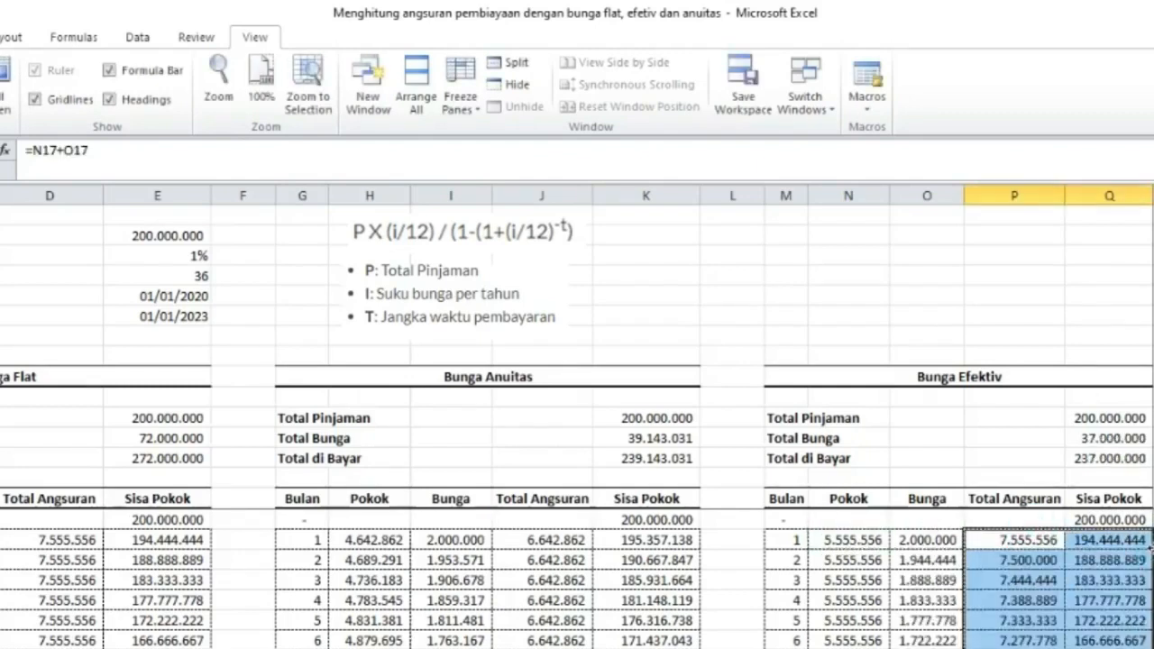
pyautogui.scroll(-11, 1140, 631)
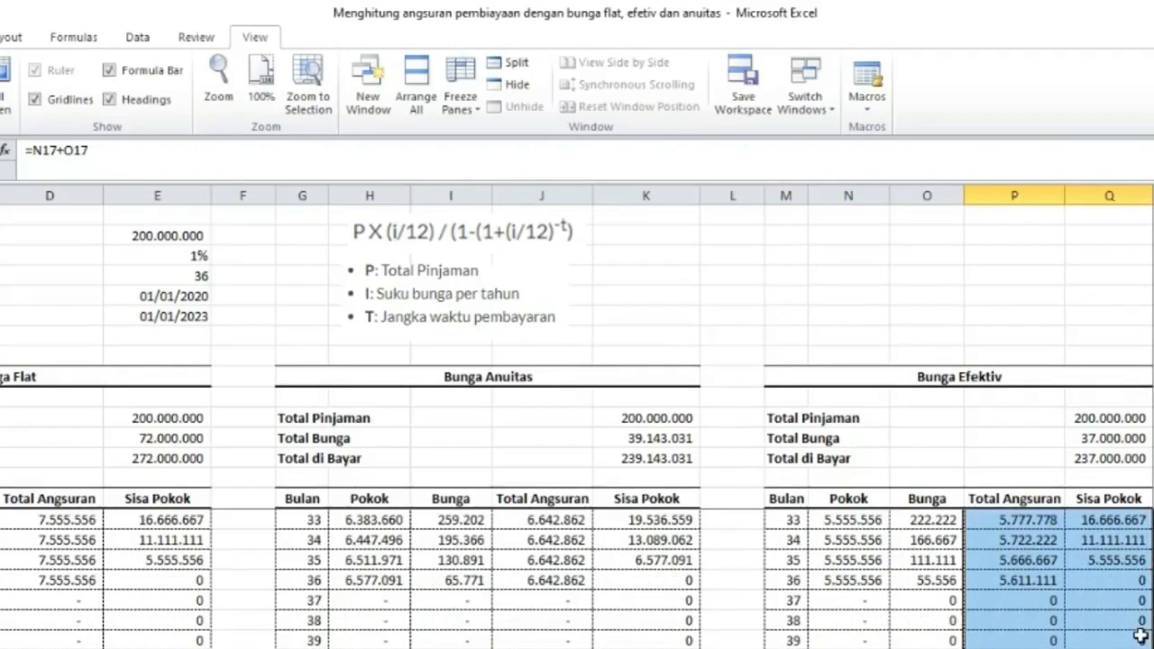
pyautogui.scroll(6, 1140, 636)
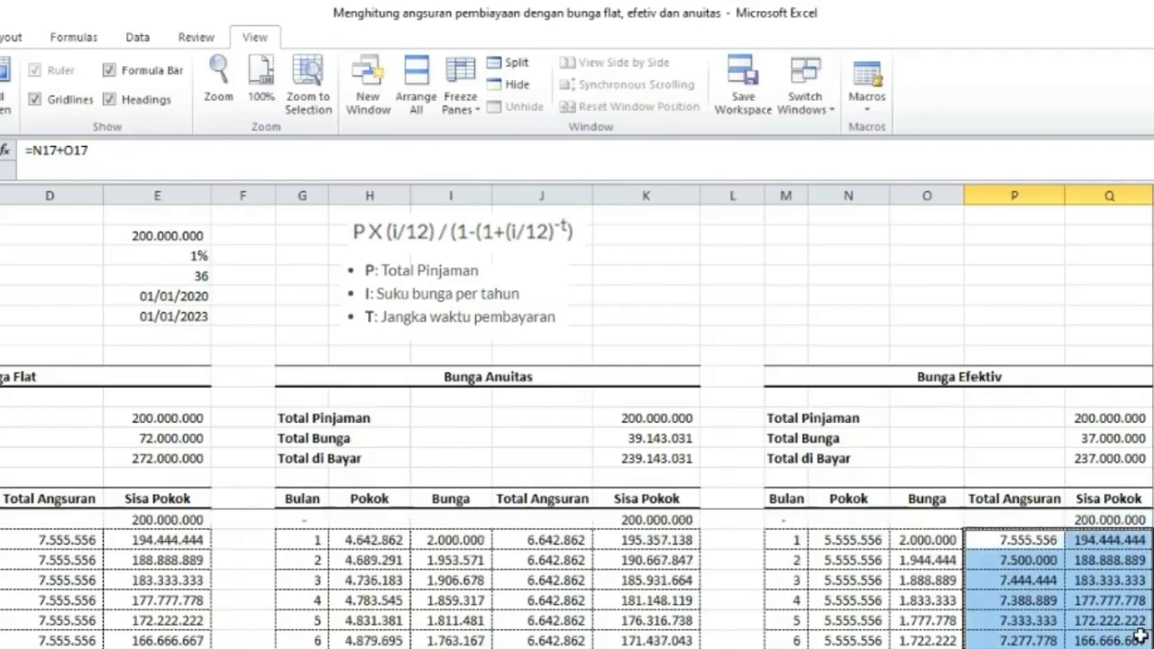
# Review the effective schedule's Pokok, Bunga and Sisa Pokok formulas and results down the months.
pyautogui.click(1153, 520)
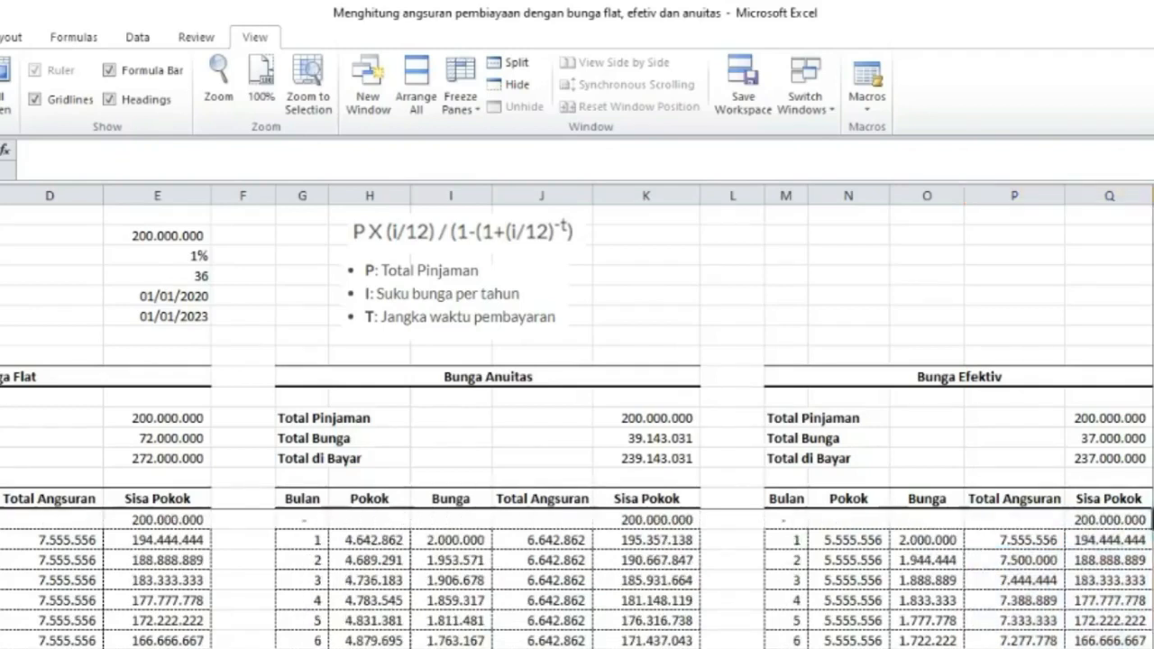
pyautogui.moveTo(834, 539); pyautogui.dragTo(843, 636)
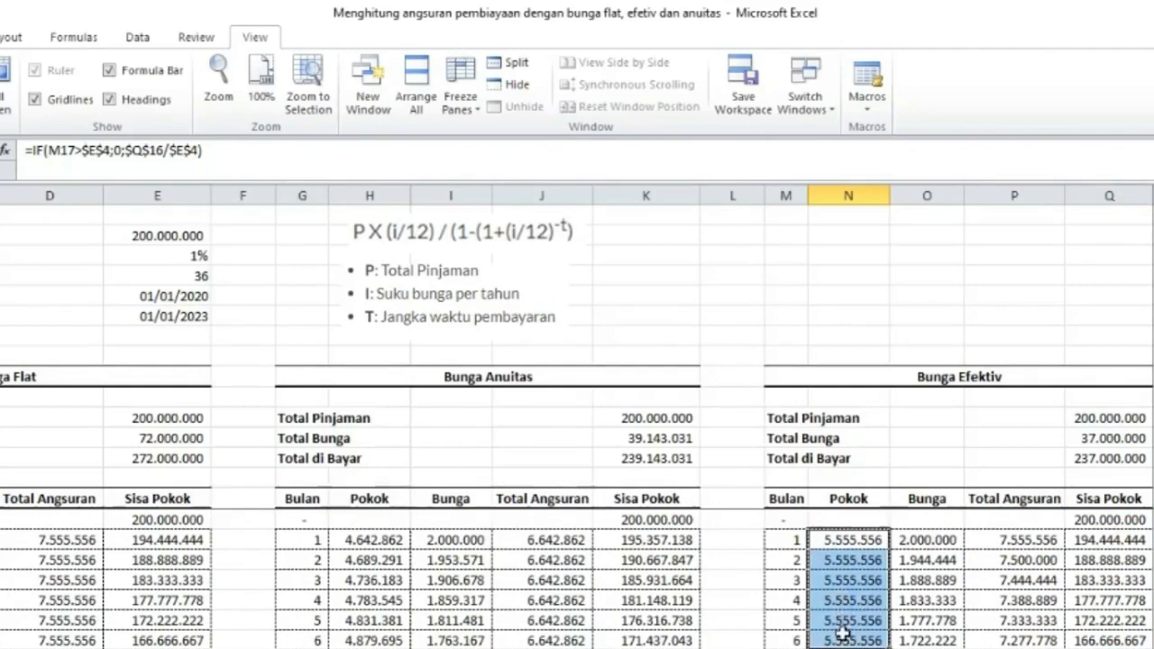
pyautogui.click(928, 541)
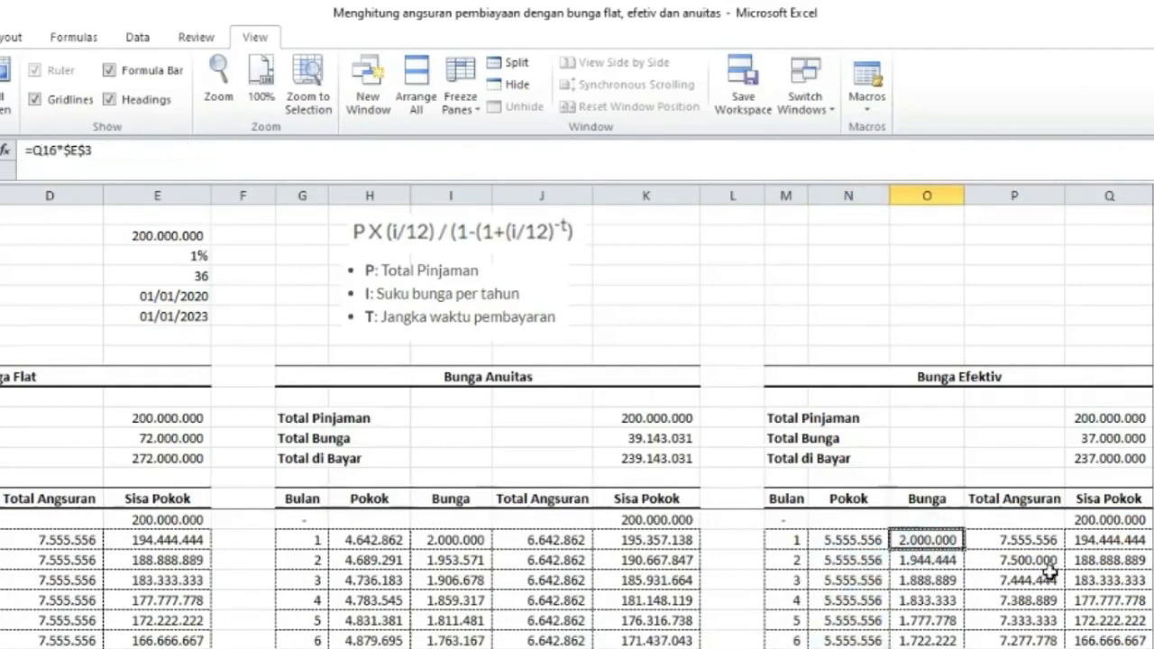
pyautogui.click(1091, 541)
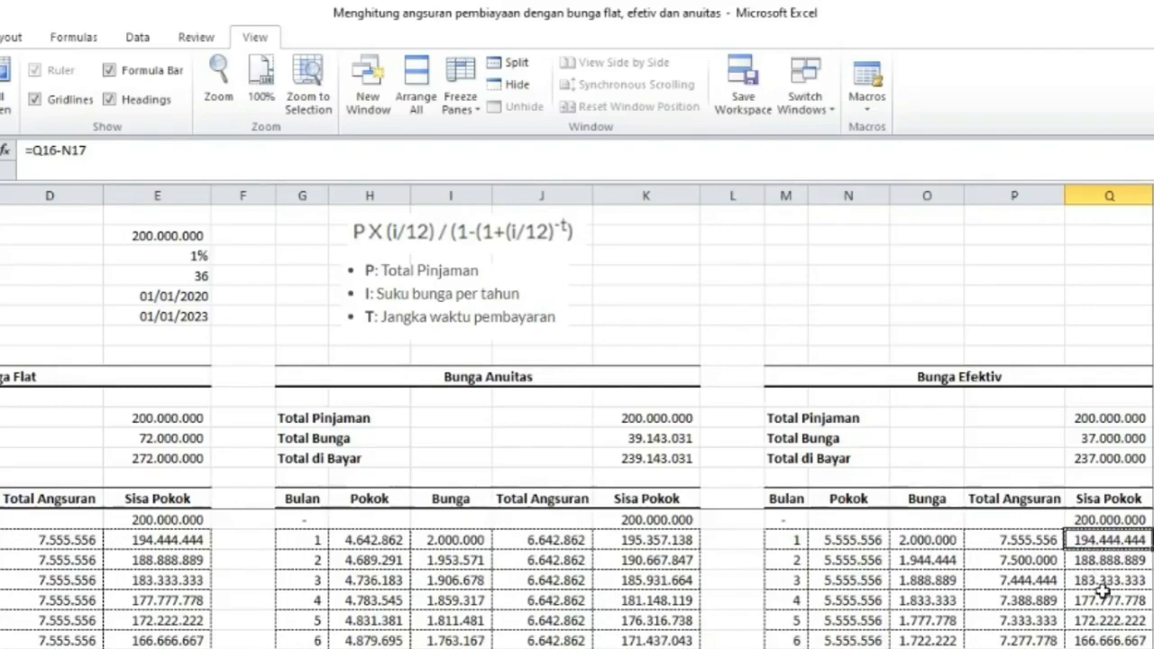
pyautogui.scroll(-8, 1100, 586)
pyautogui.scroll(-1, 1105, 597)
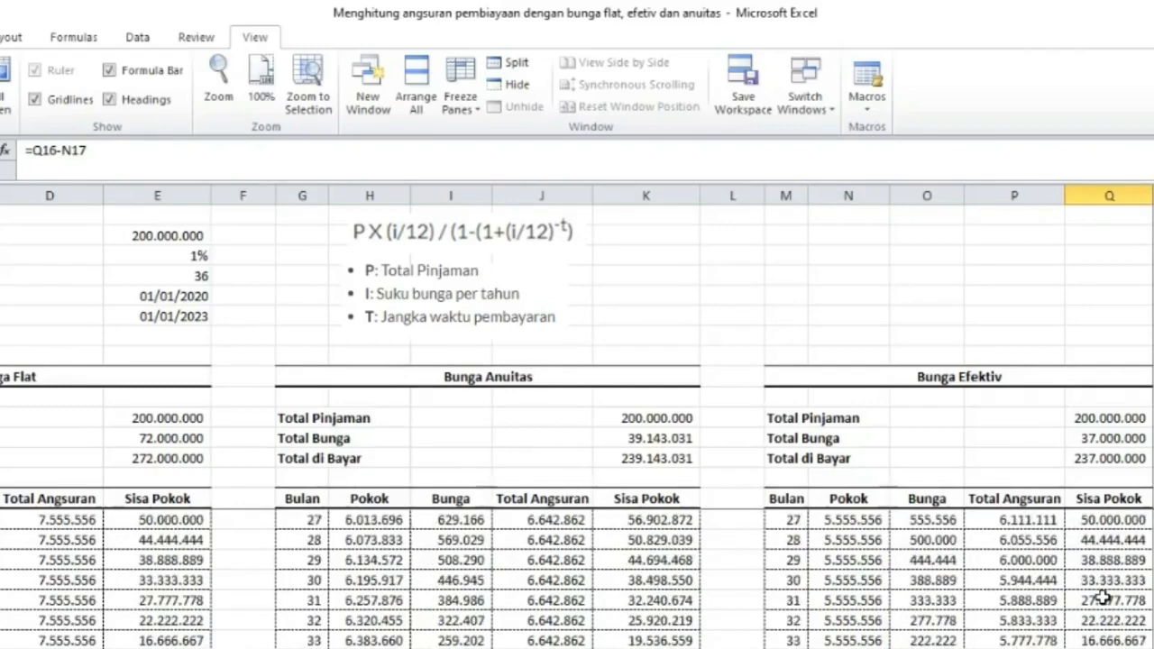